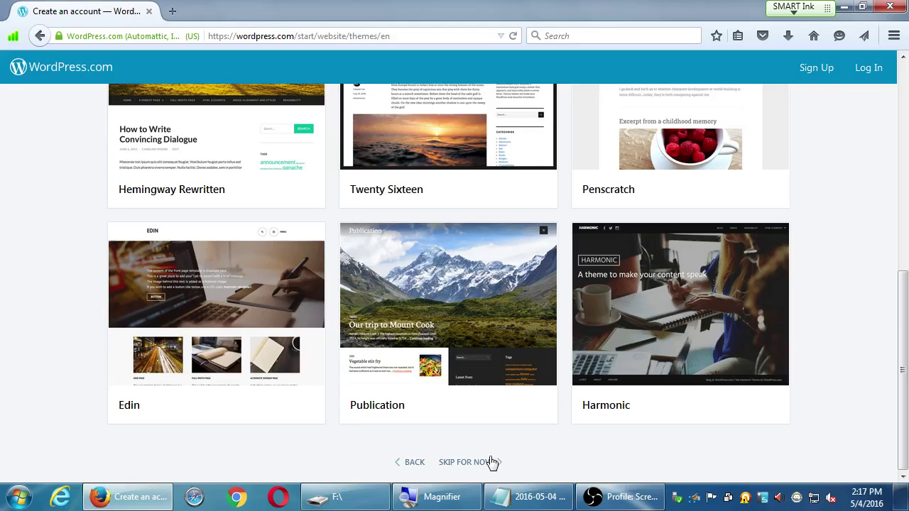
Step: Pick the Twenty Sixteen theme from the theme cards
{"action": "scroll", "coordinate": [532, 415], "scroll_direction": "up", "scroll_amount": 6}
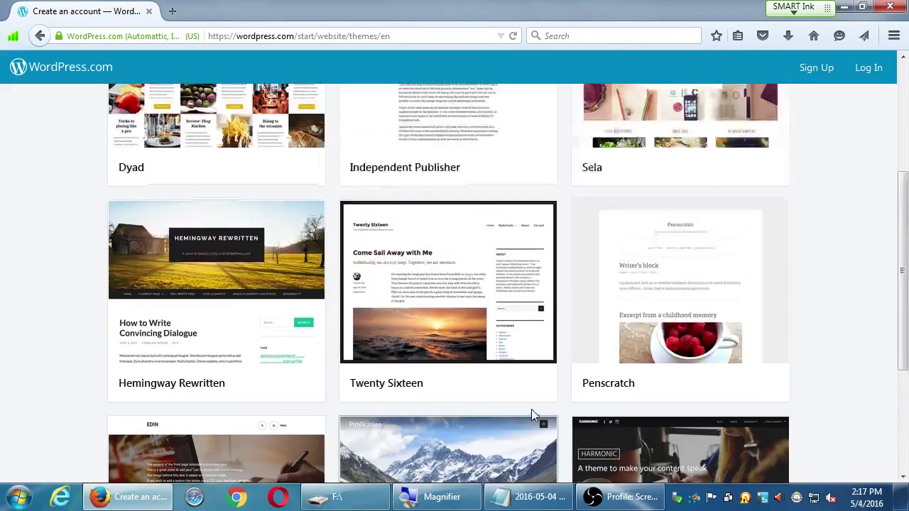
{"action": "scroll", "coordinate": [535, 415], "scroll_direction": "down", "scroll_amount": 3}
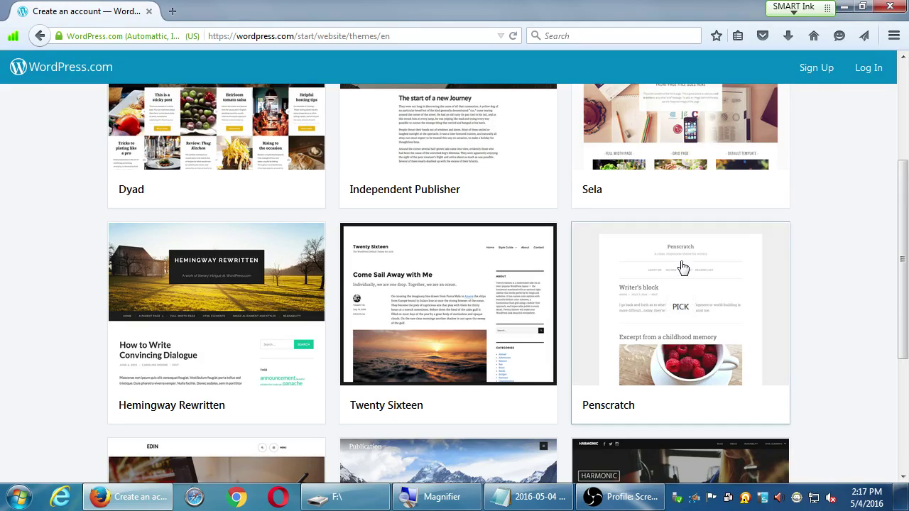
{"action": "scroll", "coordinate": [802, 287], "scroll_direction": "down", "scroll_amount": 1}
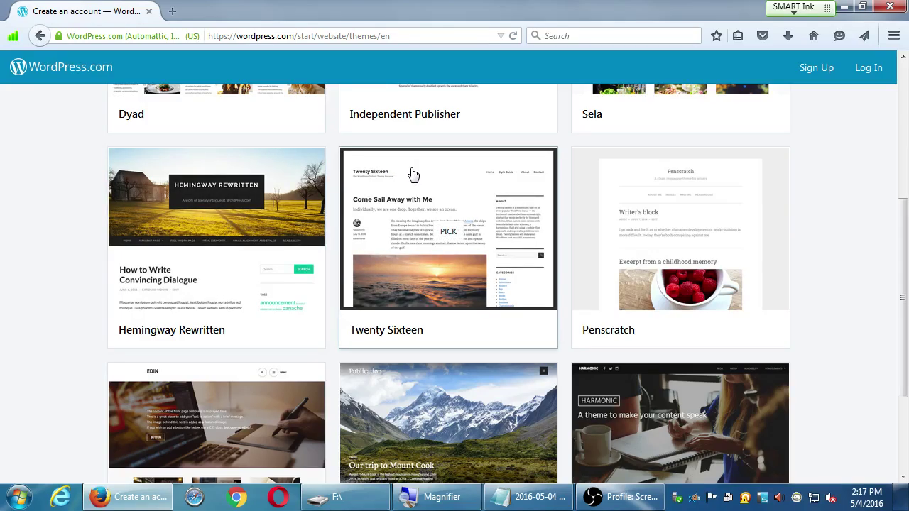
{"action": "left_click", "coordinate": [448, 238]}
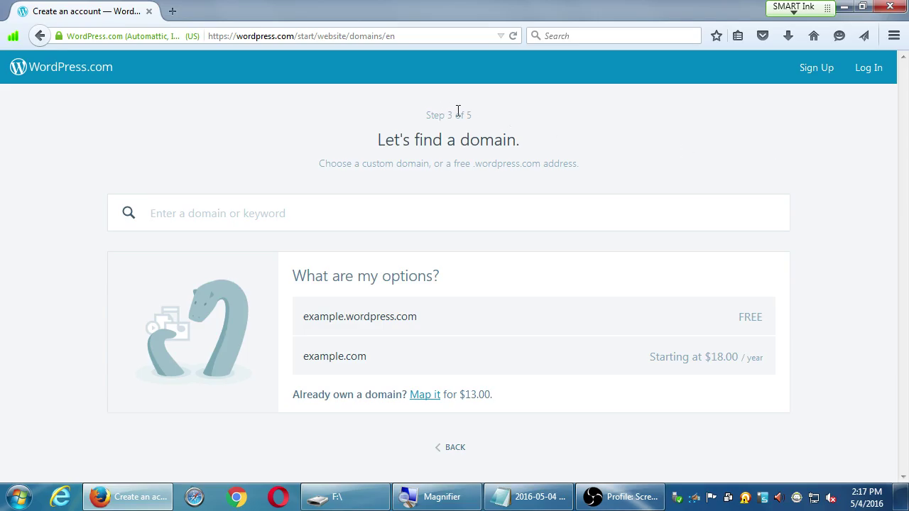
{"action": "left_click_drag", "start_coordinate": [419, 149], "coordinate": [547, 148]}
{"action": "left_click", "coordinate": [637, 143]}
{"action": "left_click_drag", "start_coordinate": [453, 164], "coordinate": [561, 155]}
{"action": "left_click", "coordinate": [618, 162]}
{"action": "left_click_drag", "start_coordinate": [482, 157], "coordinate": [528, 159]}
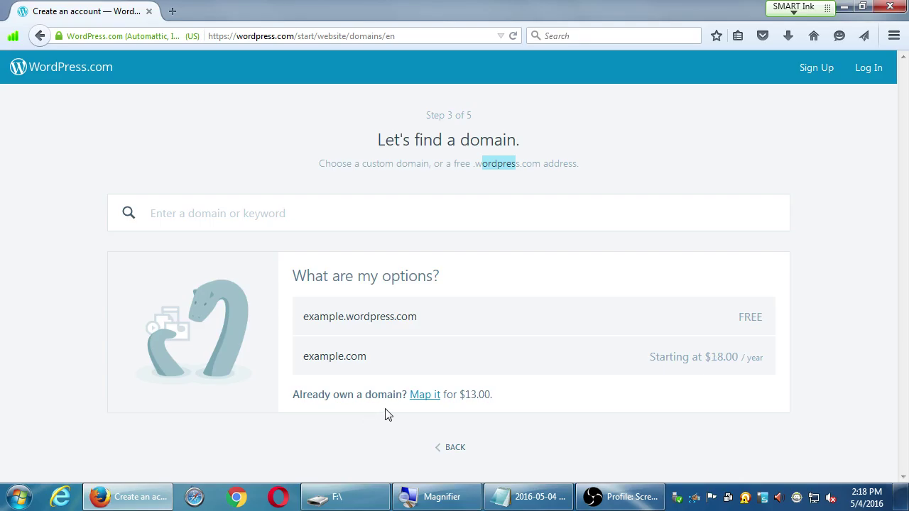
{"action": "left_click_drag", "start_coordinate": [311, 357], "coordinate": [394, 349]}
{"action": "left_click", "coordinate": [387, 352]}
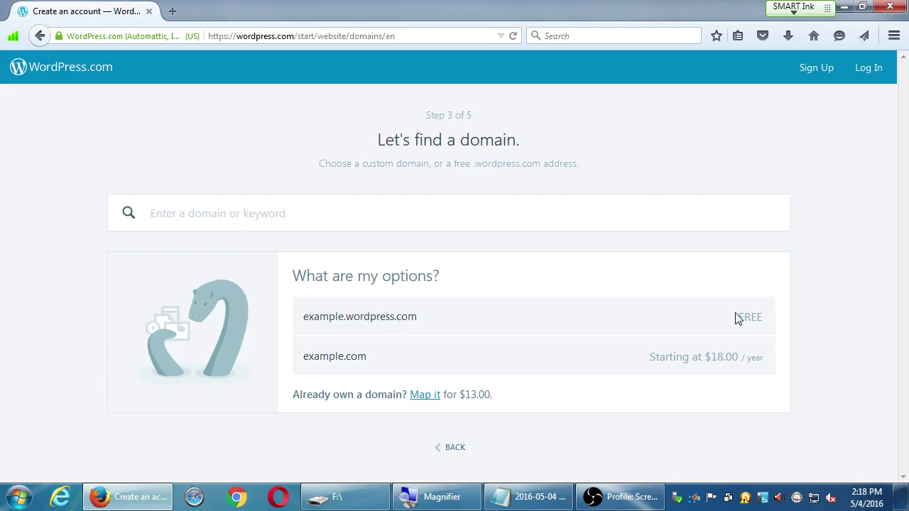
{"action": "left_click_drag", "start_coordinate": [360, 317], "coordinate": [444, 320]}
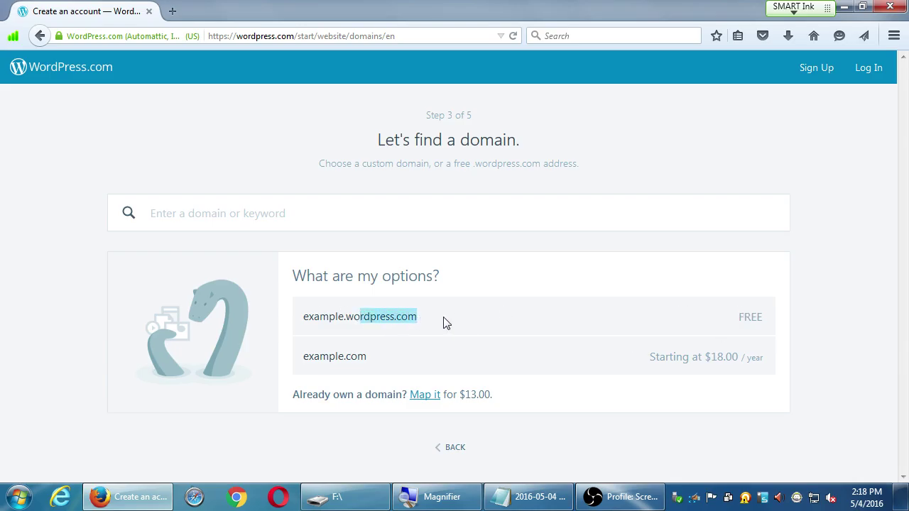
{"action": "left_click", "coordinate": [349, 222]}
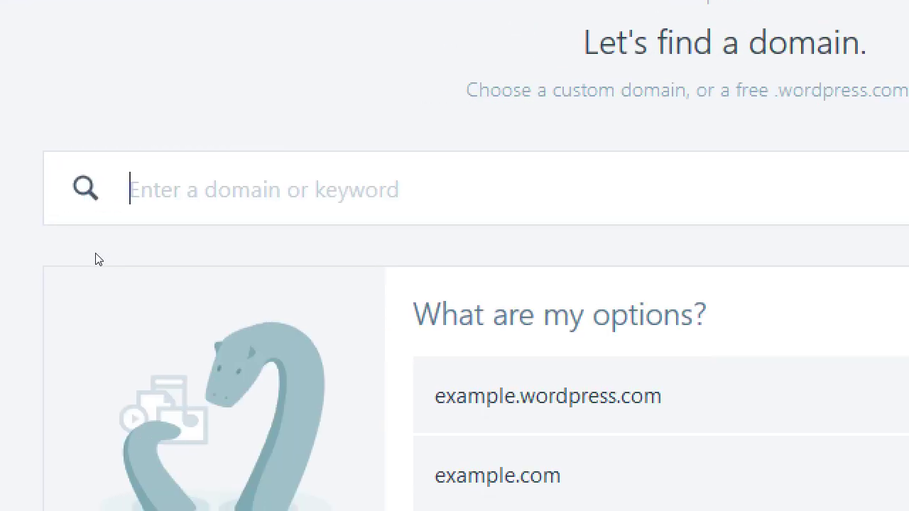
Step: Search domains for 'victorsbakery', review the results, and select the searched name
{"action": "type", "text": "victorsbake"}
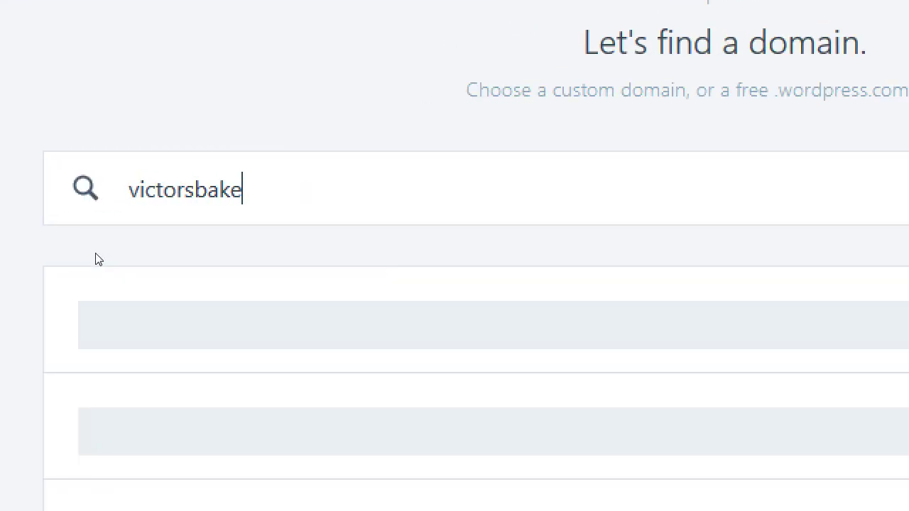
{"action": "type", "text": "ry"}
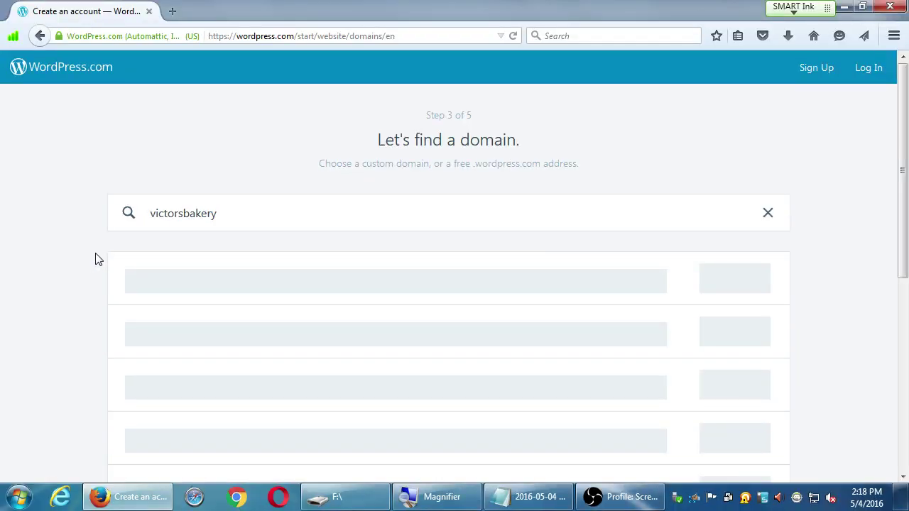
{"action": "scroll", "coordinate": [61, 308], "scroll_direction": "down", "scroll_amount": 5}
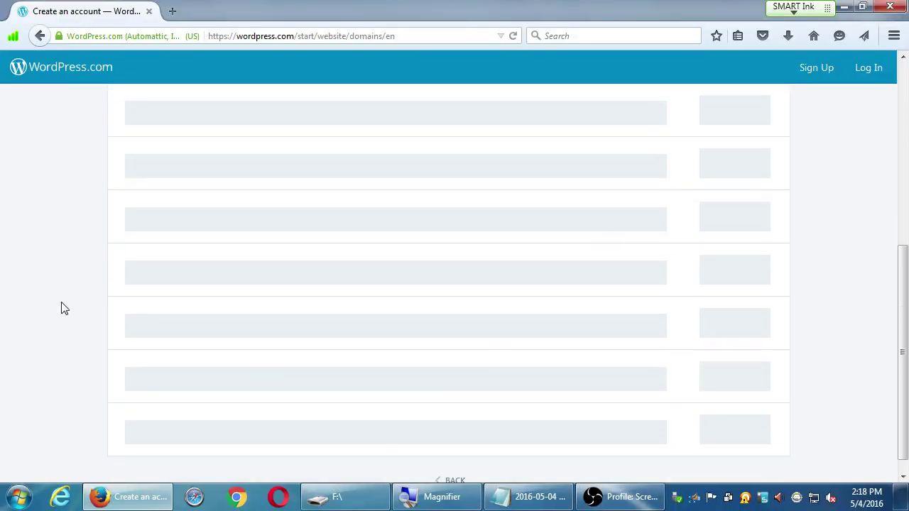
{"action": "scroll", "coordinate": [61, 308], "scroll_direction": "up", "scroll_amount": 5}
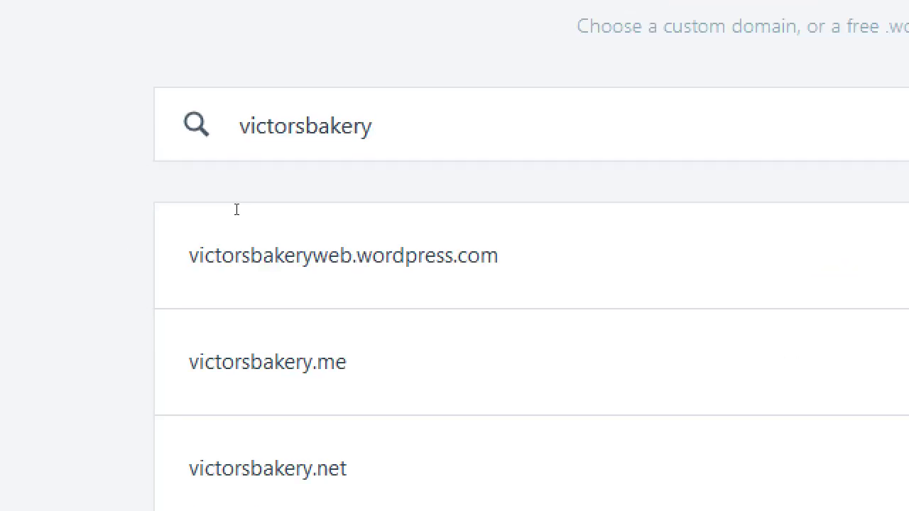
{"action": "key", "text": "ctrl+a"}
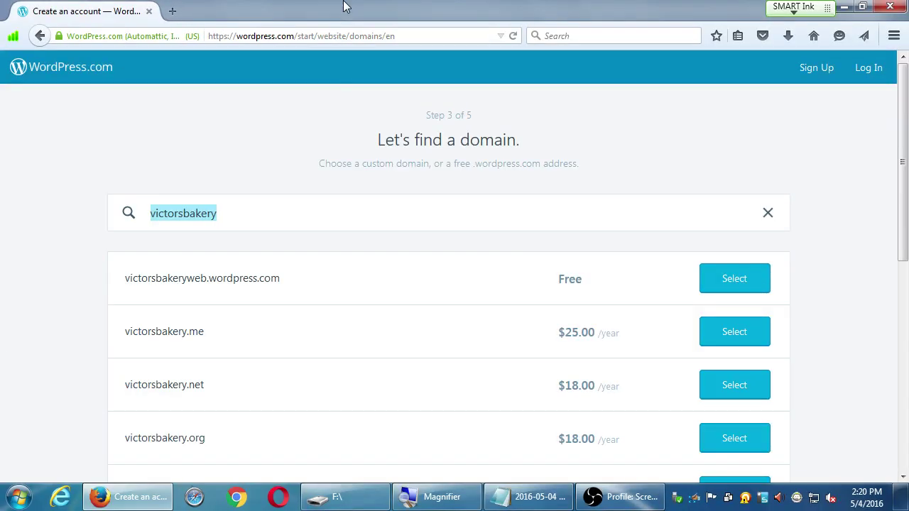
Step: Select the free victorsbakeryweb.wordpress.com address
{"action": "scroll", "coordinate": [561, 254], "scroll_direction": "down", "scroll_amount": 3}
{"action": "scroll", "coordinate": [569, 245], "scroll_direction": "up", "scroll_amount": 2}
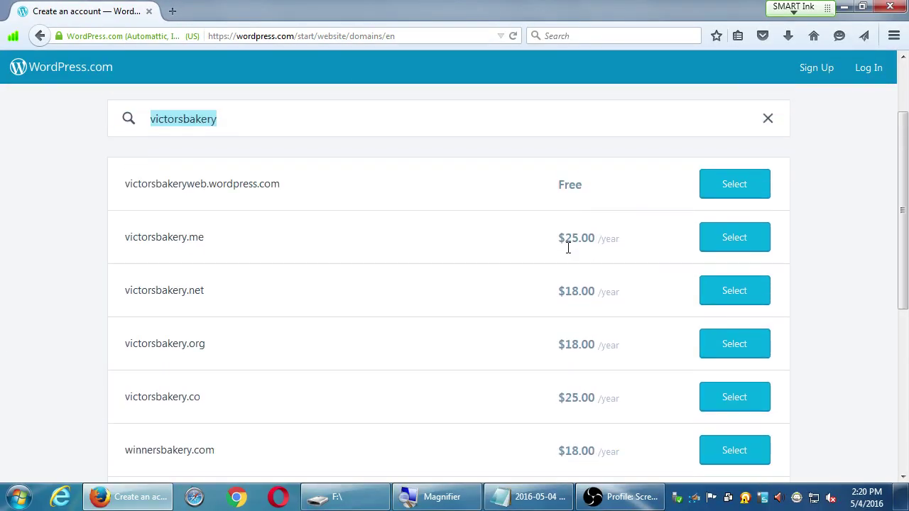
{"action": "left_click", "coordinate": [702, 188]}
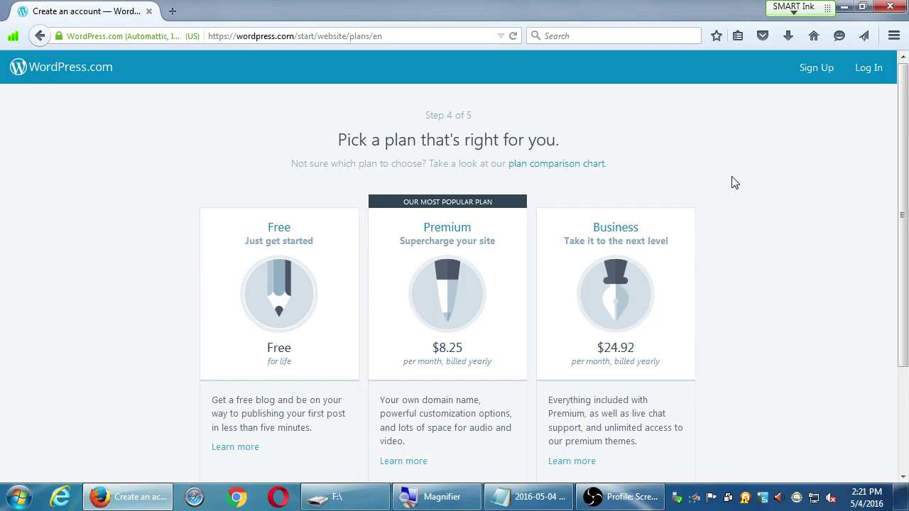
Step: Scroll through the Free, Premium and Business plan details
{"action": "scroll", "coordinate": [789, 230], "scroll_direction": "down", "scroll_amount": 2}
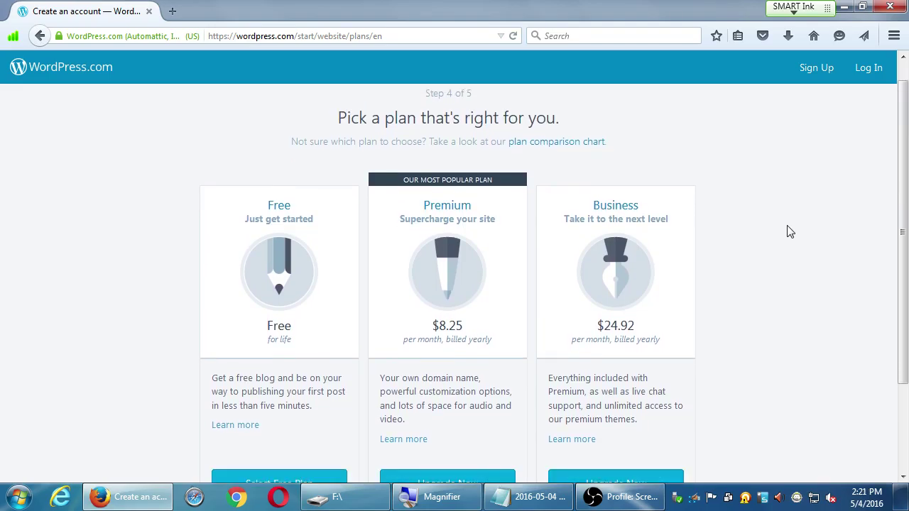
{"action": "scroll", "coordinate": [789, 229], "scroll_direction": "down", "scroll_amount": 1}
{"action": "scroll", "coordinate": [790, 255], "scroll_direction": "down", "scroll_amount": 2}
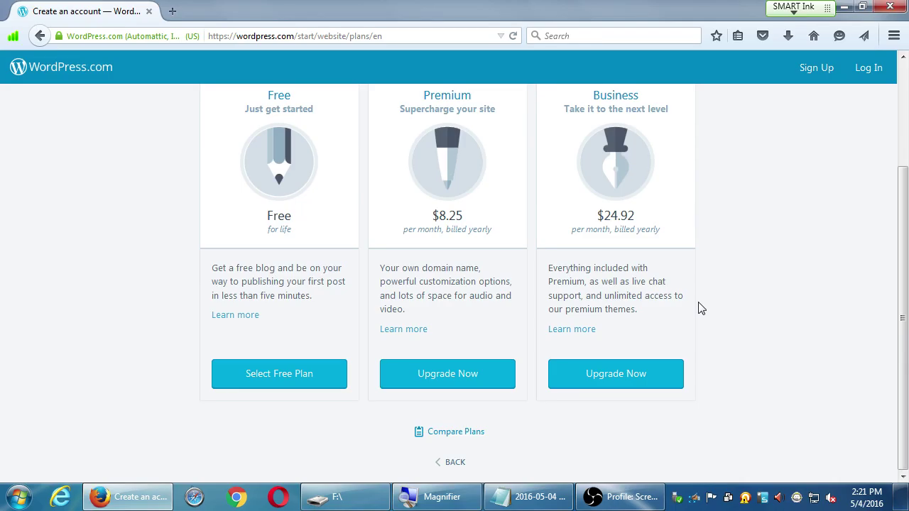
Step: Bring up the Windows Start menu program search
{"action": "key", "text": "super+r"}
{"action": "key", "text": "Escape"}
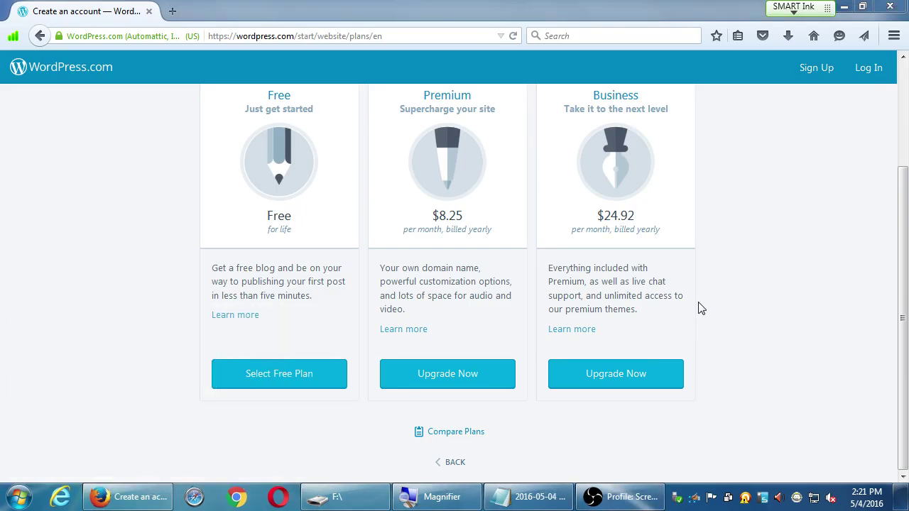
{"action": "key", "text": "super"}
Step: Launch Calculator via 'calc' and compute 24.92 × 12 = 299.04
{"action": "type", "text": "calc"}
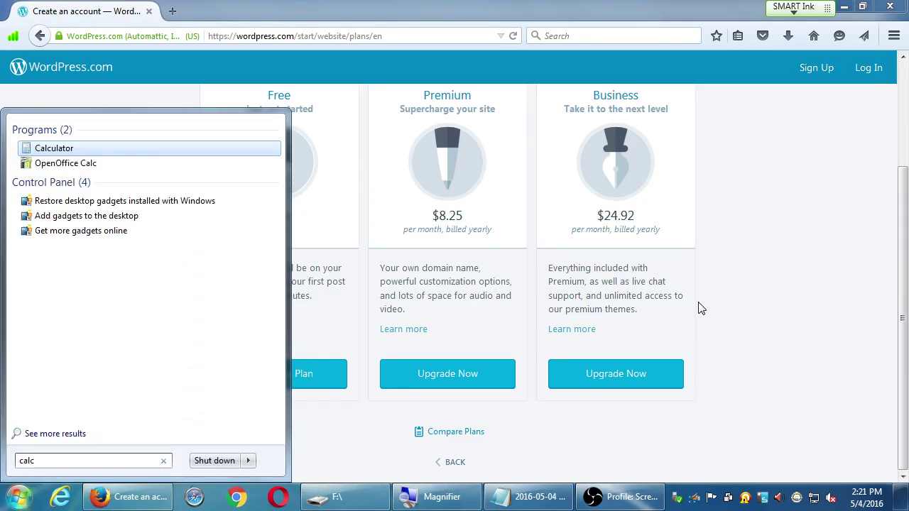
{"action": "key", "text": "Return"}
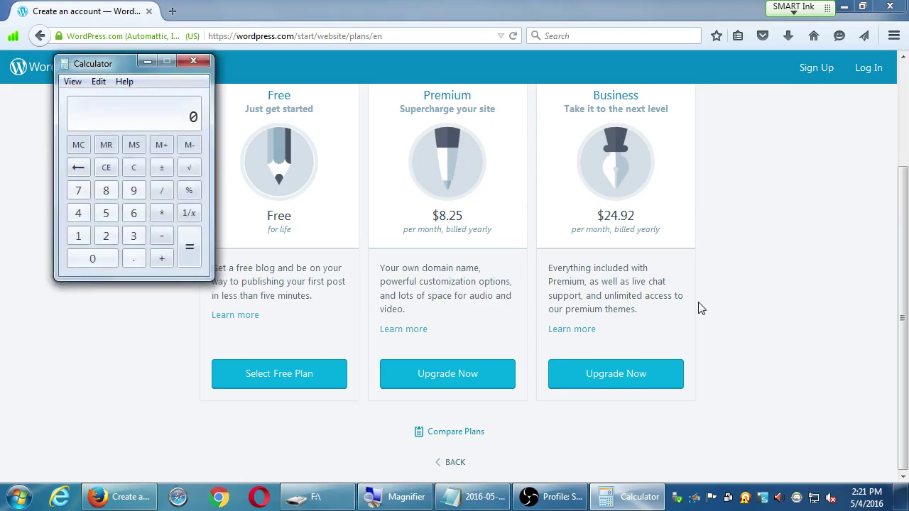
{"action": "type", "text": "24.92 * 12"}
{"action": "key", "text": "Return"}
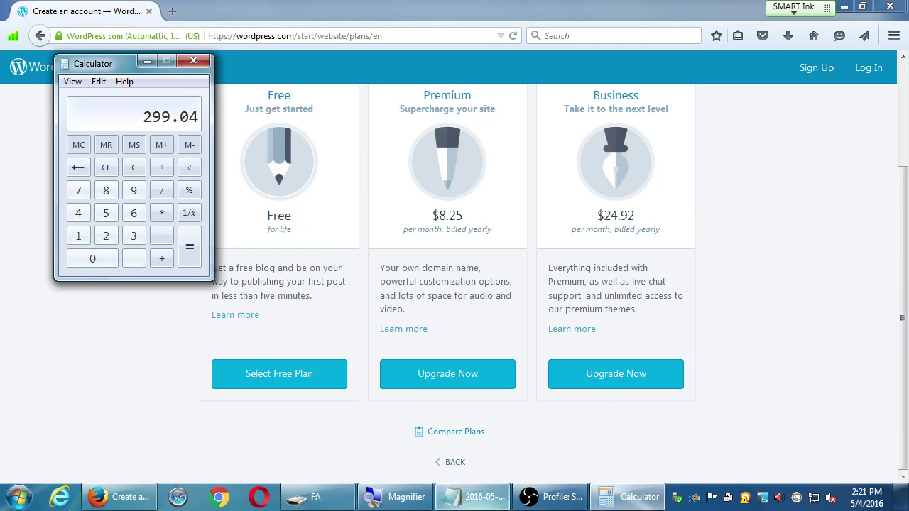
Step: Review the WordPress comparison notes in Notes.txt, then return to the Firefox plans page
{"action": "left_click", "coordinate": [488, 503]}
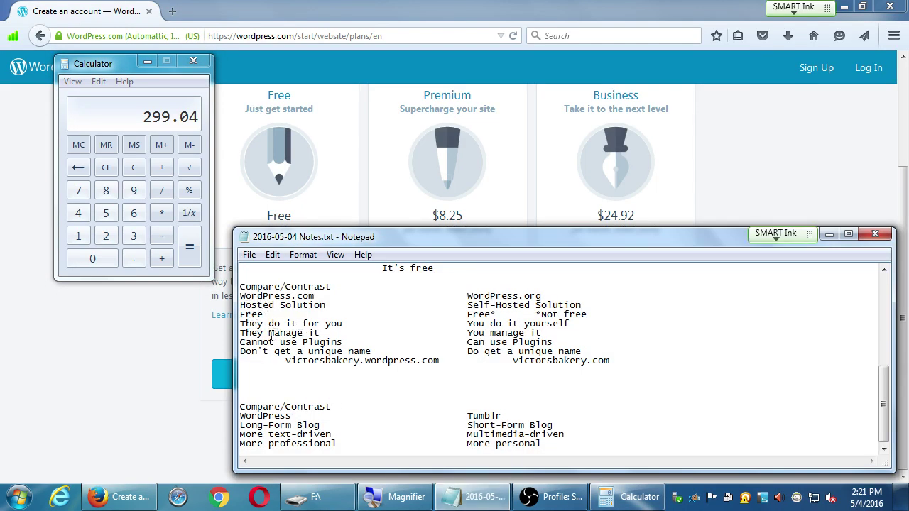
{"action": "left_click_drag", "start_coordinate": [268, 342], "coordinate": [344, 351]}
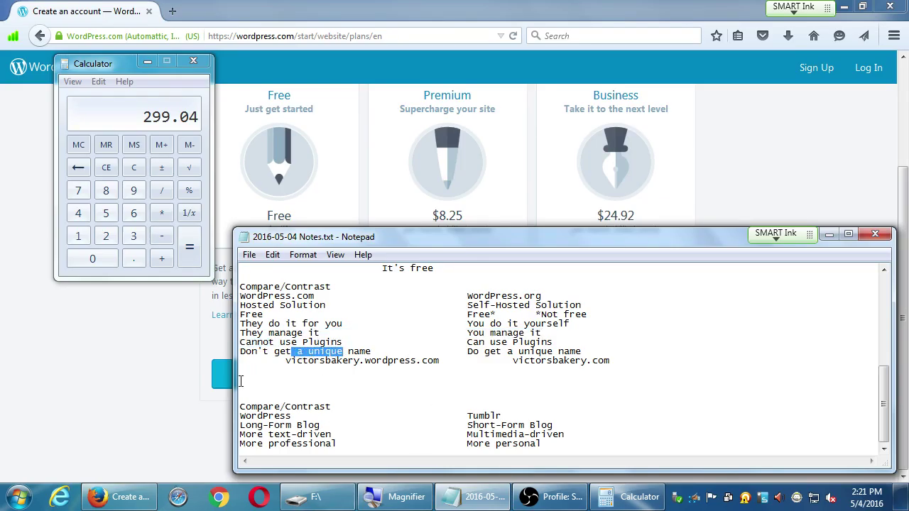
{"action": "left_click", "coordinate": [55, 372]}
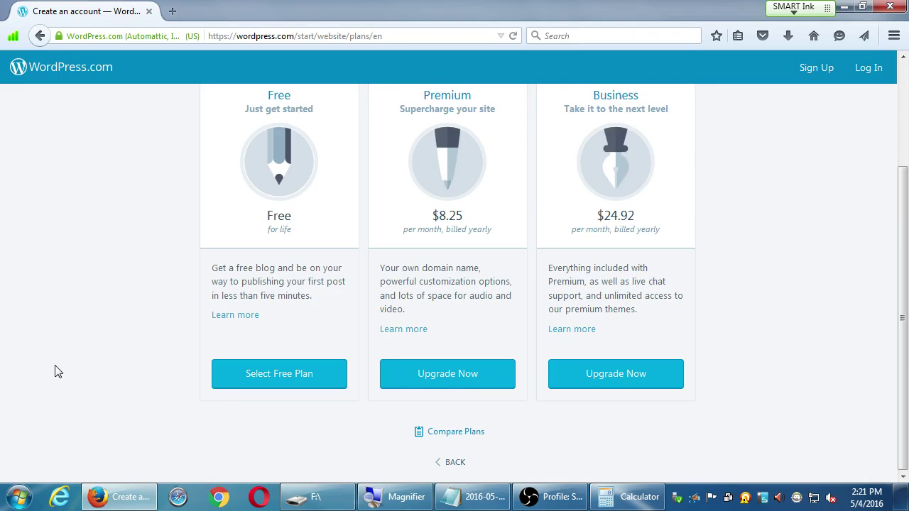
Step: Choose the Free plan and start editing the suggested username
{"action": "left_click", "coordinate": [290, 375]}
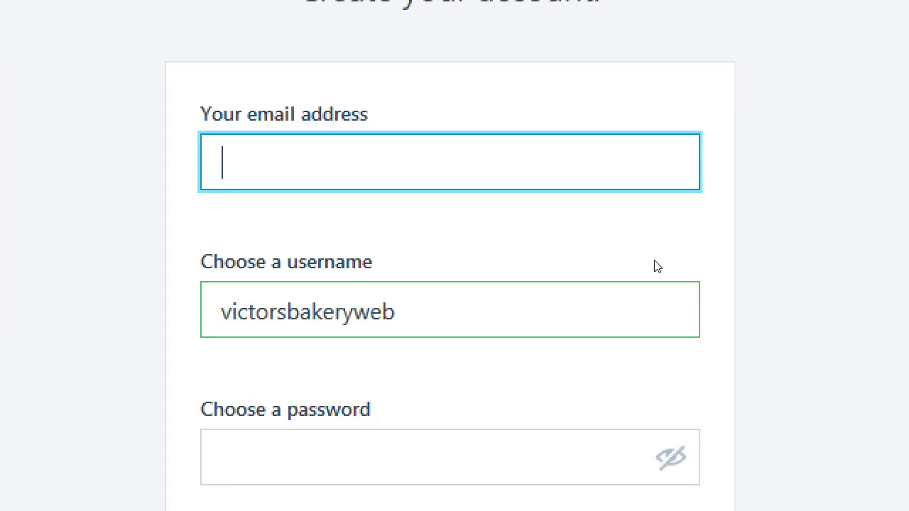
{"action": "left_click", "coordinate": [658, 217]}
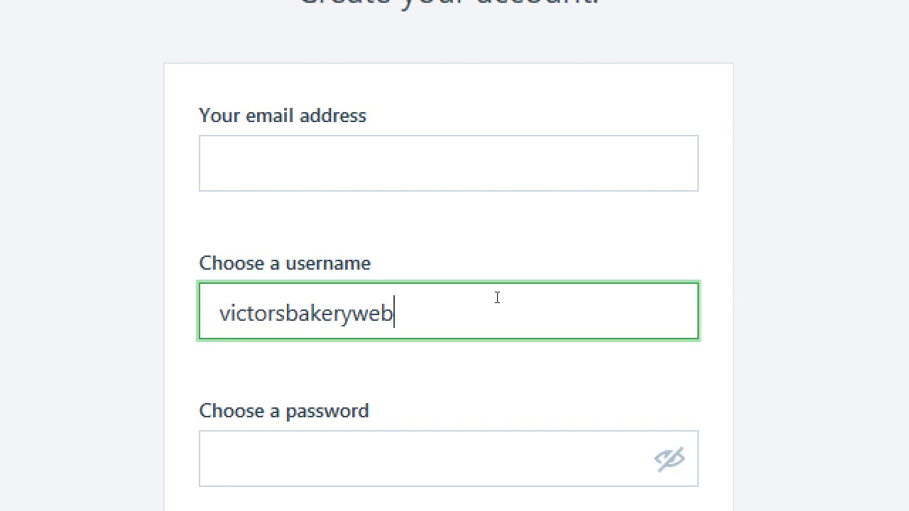
Step: Enter the account e-mail address, clear a stray password character, and reveal the password
{"action": "left_click", "coordinate": [547, 353]}
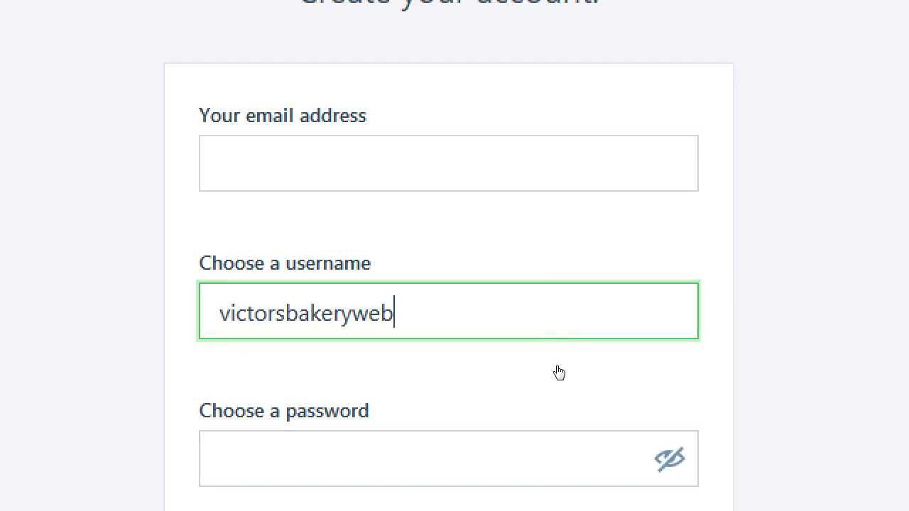
{"action": "key", "text": "Tab"}
{"action": "type", "text": "d"}
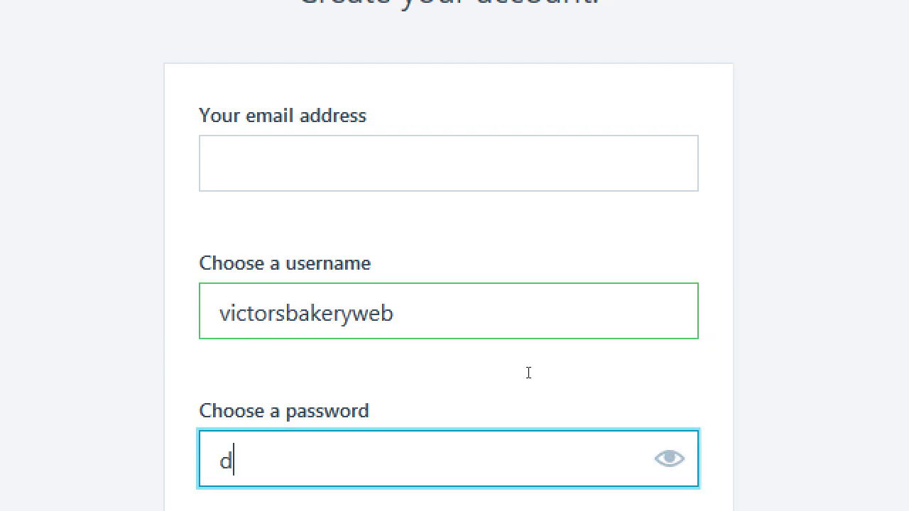
{"action": "key", "text": "BackSpace"}
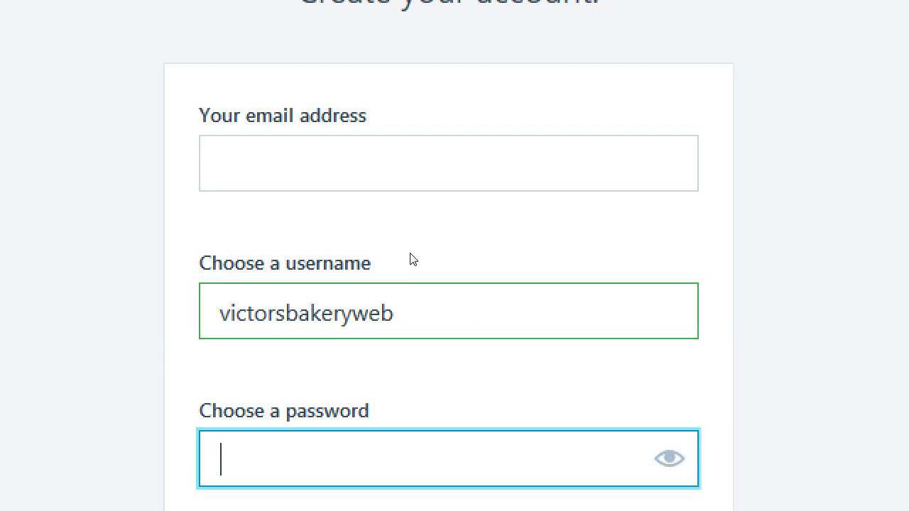
{"action": "key", "text": "shift+Tab"}
{"action": "key", "text": "shift+Tab"}
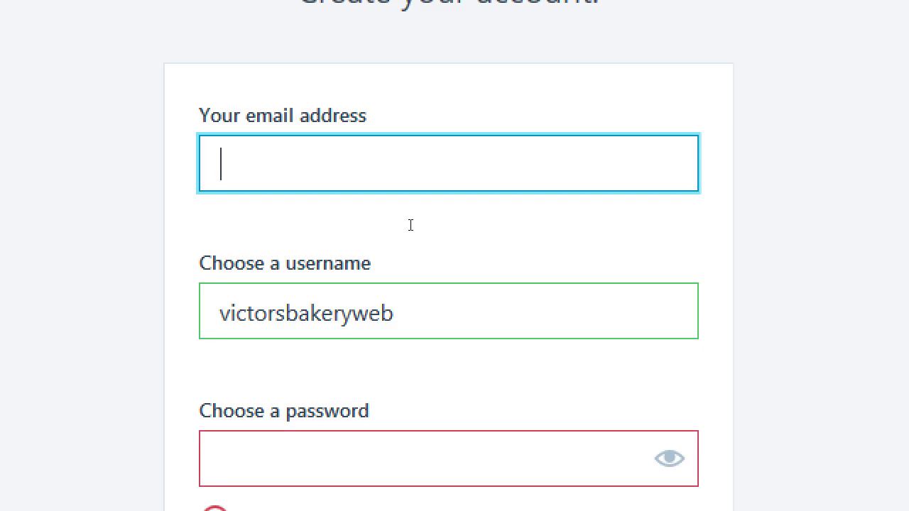
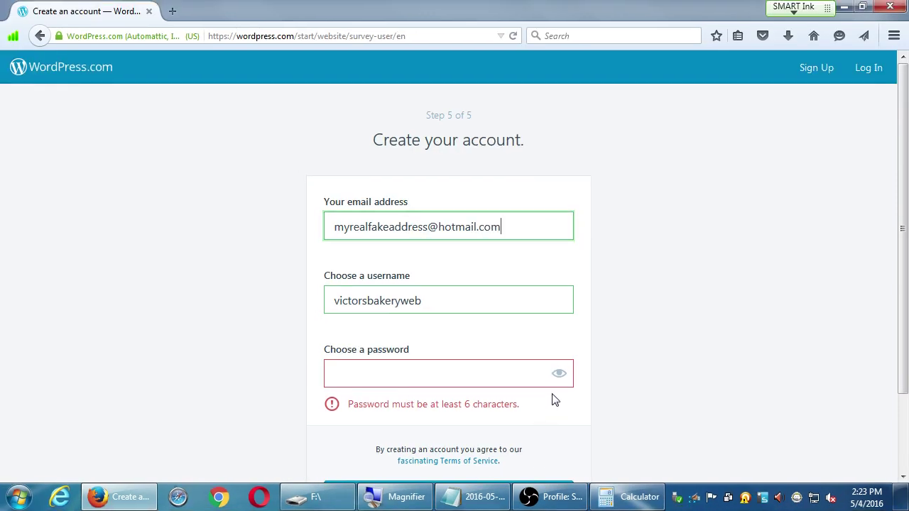
{"action": "left_click", "coordinate": [669, 460]}
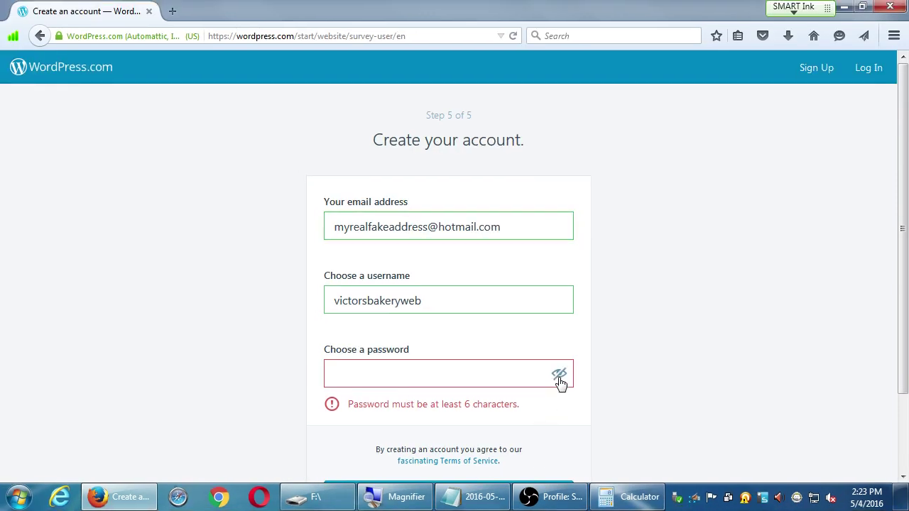
Step: Enter the account password and append '2' to the username
{"action": "left_click", "coordinate": [501, 378]}
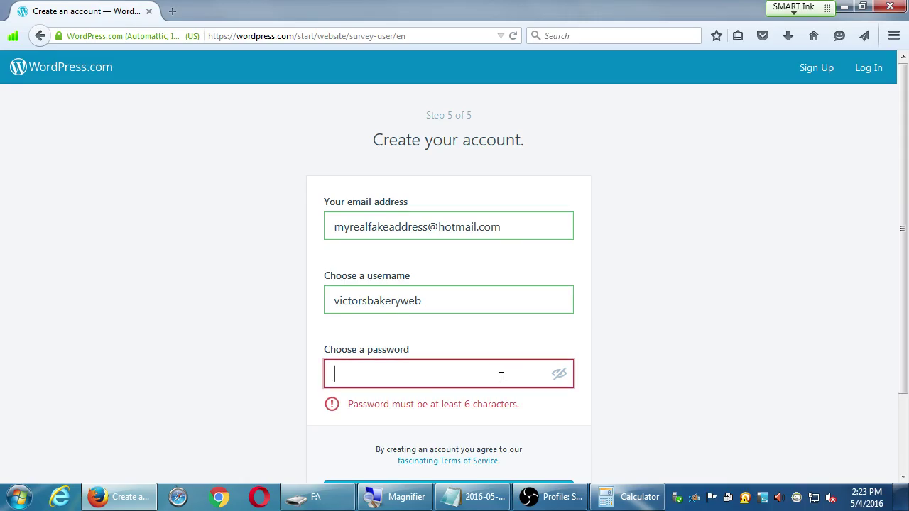
{"action": "type", "text": "********"}
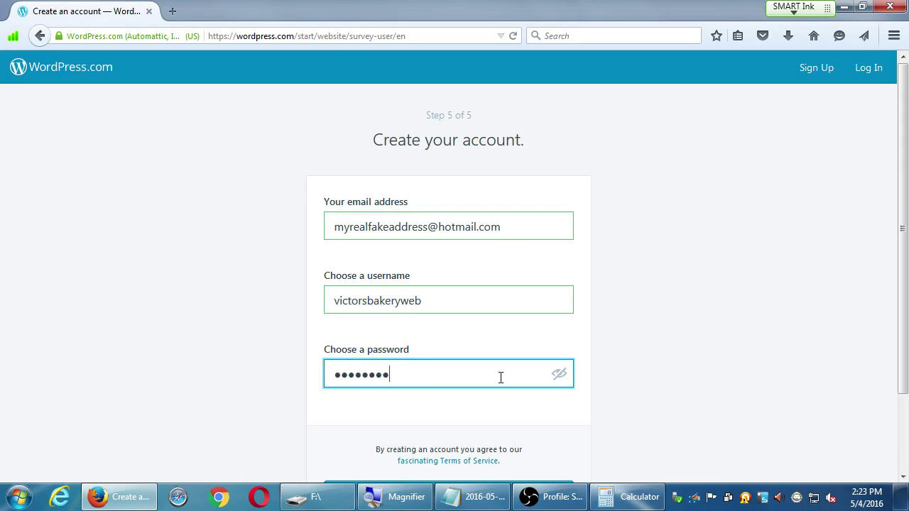
{"action": "type", "text": "******"}
{"action": "left_click", "coordinate": [503, 303]}
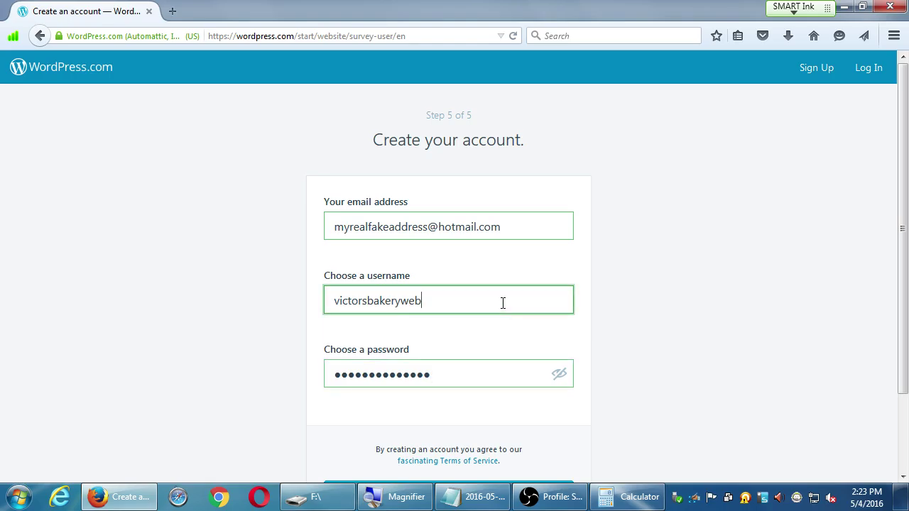
{"action": "type", "text": "2"}
{"action": "left_click", "coordinate": [631, 292]}
{"action": "scroll", "coordinate": [667, 291], "scroll_direction": "down", "scroll_amount": 2}
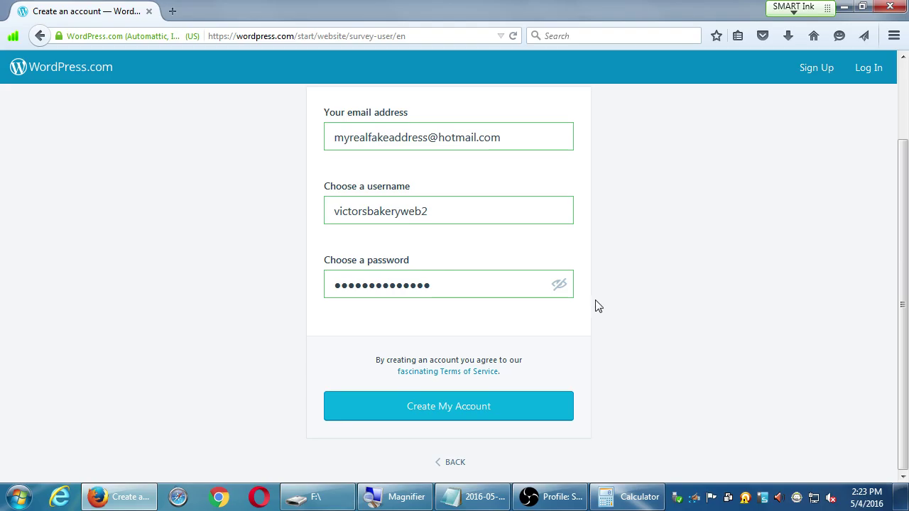
Step: Create the account, dismiss the save-password prompt, and select the free victorsbakerywebblog.wordpress.com address
{"action": "left_click", "coordinate": [419, 406]}
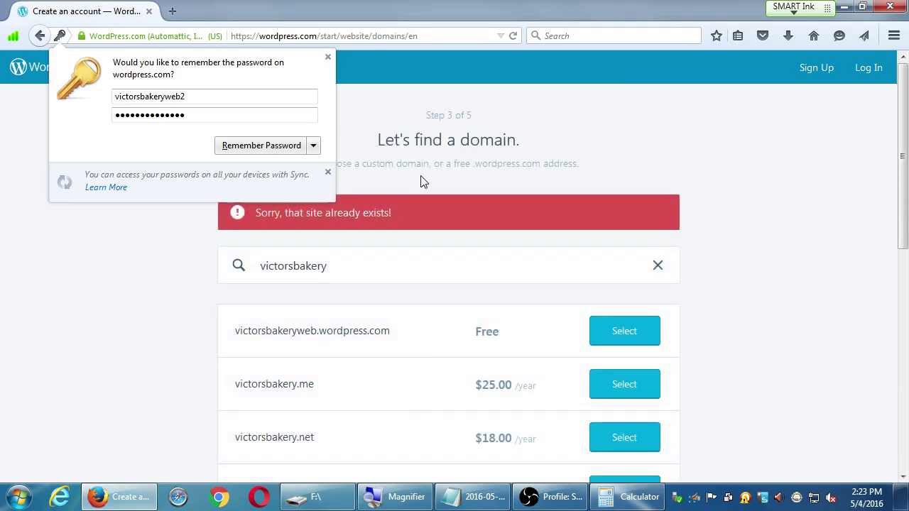
{"action": "left_click", "coordinate": [329, 57]}
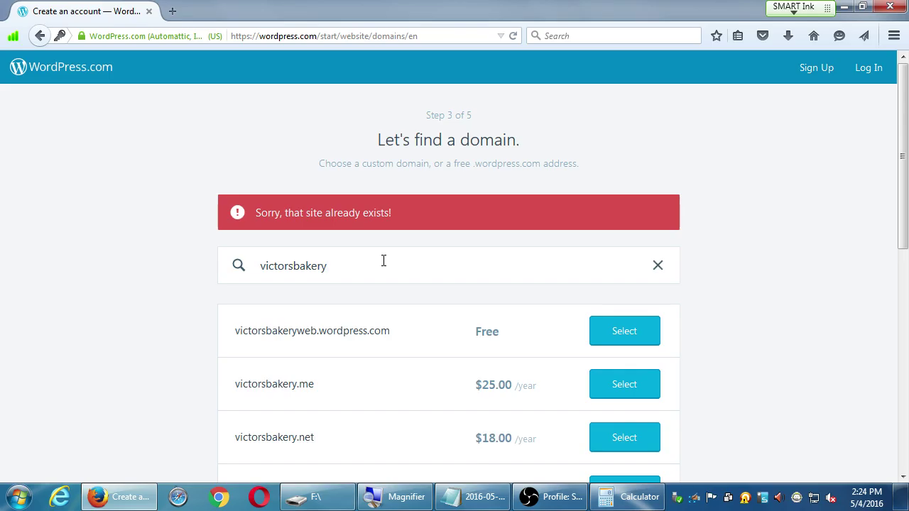
{"action": "type", "text": "web"}
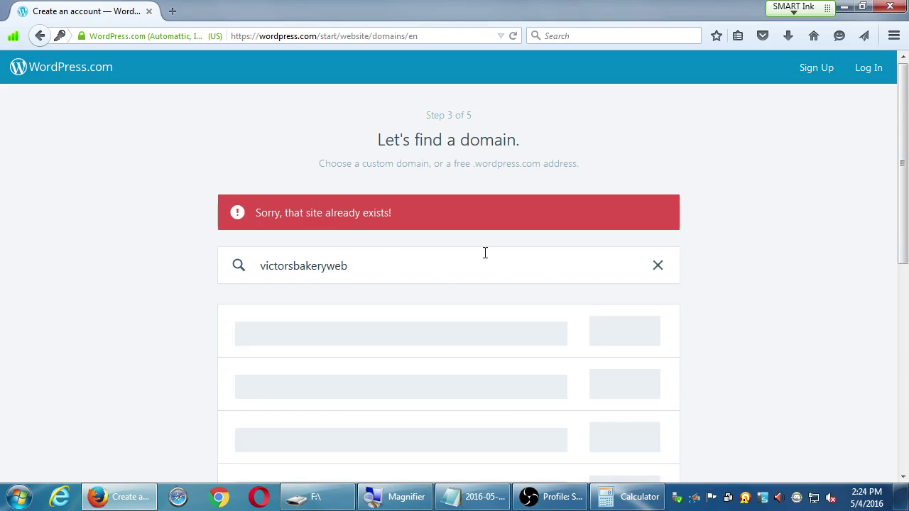
{"action": "type", "text": "'"}
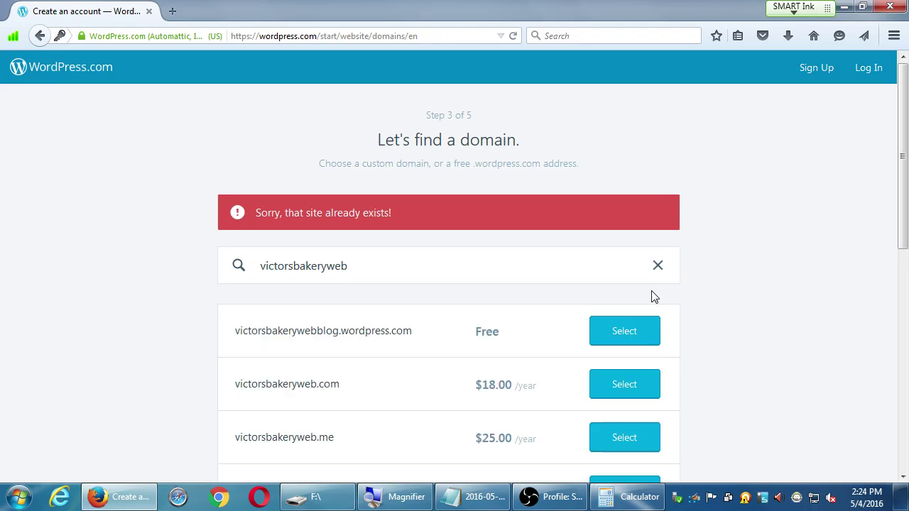
{"action": "left_click", "coordinate": [625, 334]}
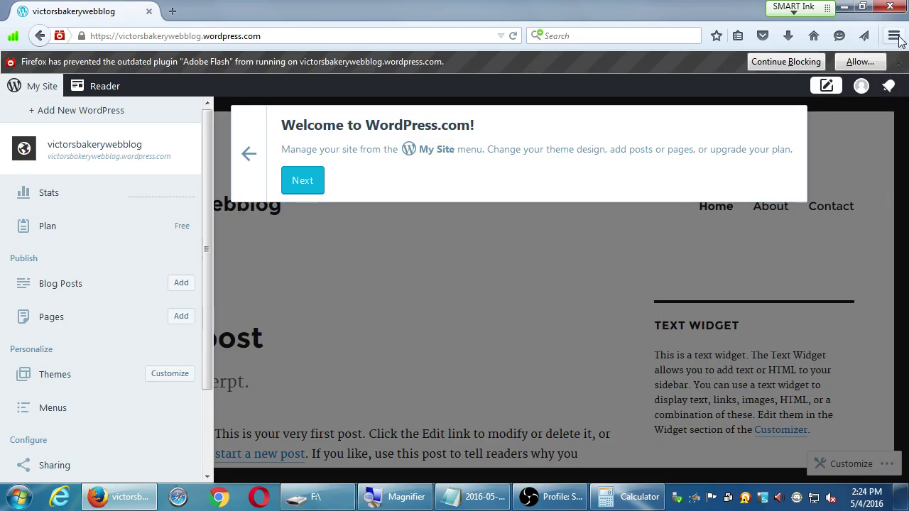
Step: Dismiss Firefox's blocked Flash plugin warning over the new blog's welcome tour
{"action": "left_click", "coordinate": [897, 63]}
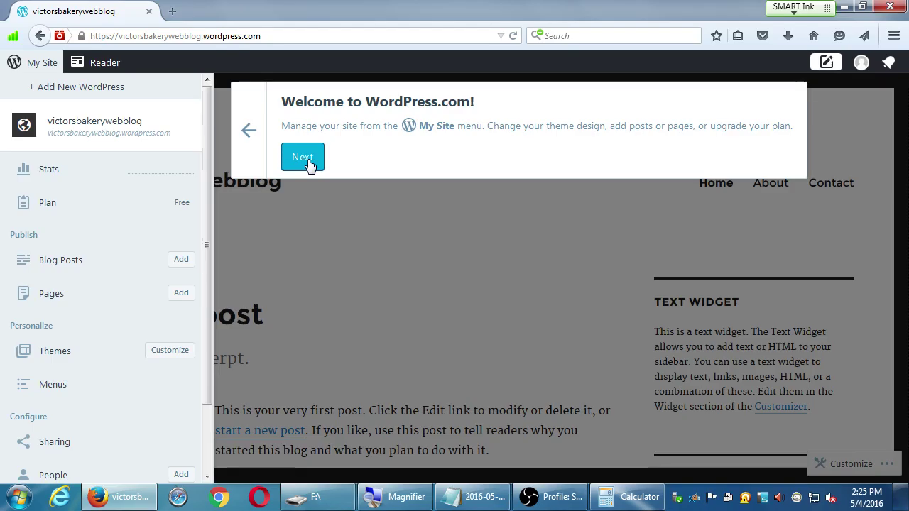
Step: Finish the welcome tour and scroll through the new blog
{"action": "left_click", "coordinate": [306, 159]}
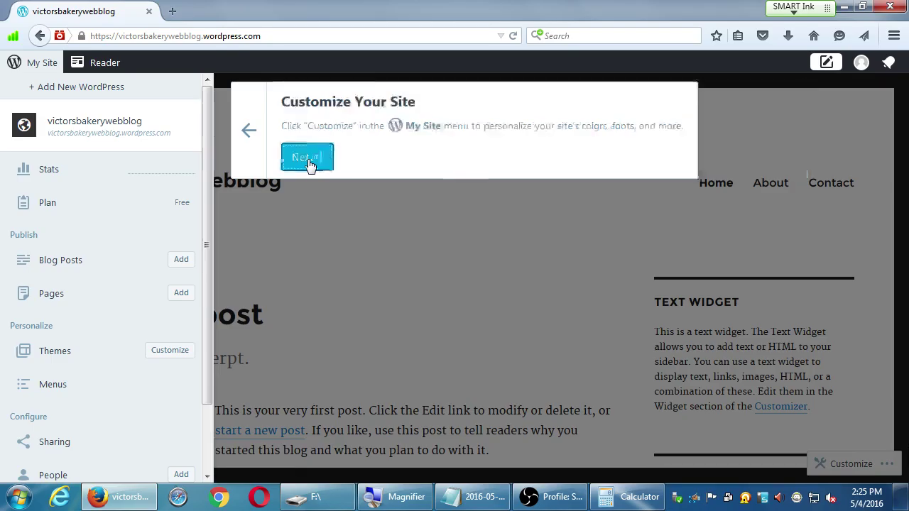
{"action": "left_click", "coordinate": [331, 389]}
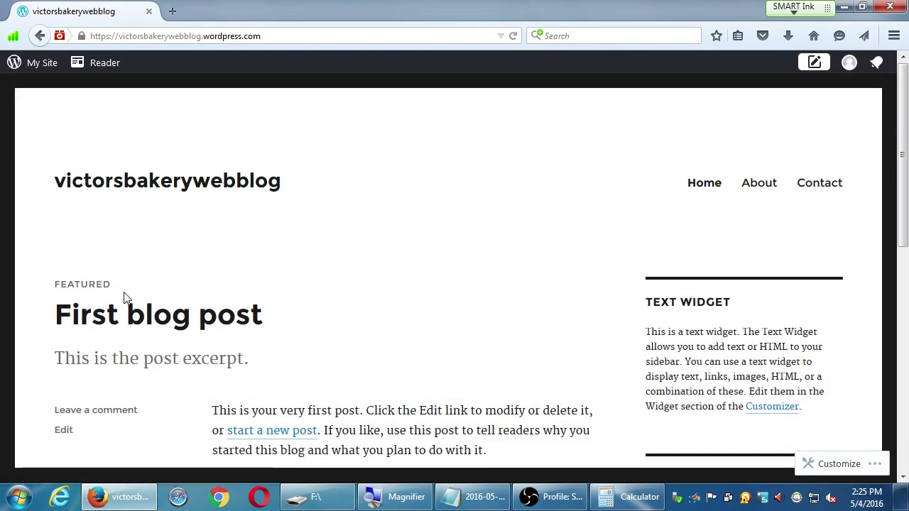
{"action": "scroll", "coordinate": [263, 286], "scroll_direction": "down", "scroll_amount": 5}
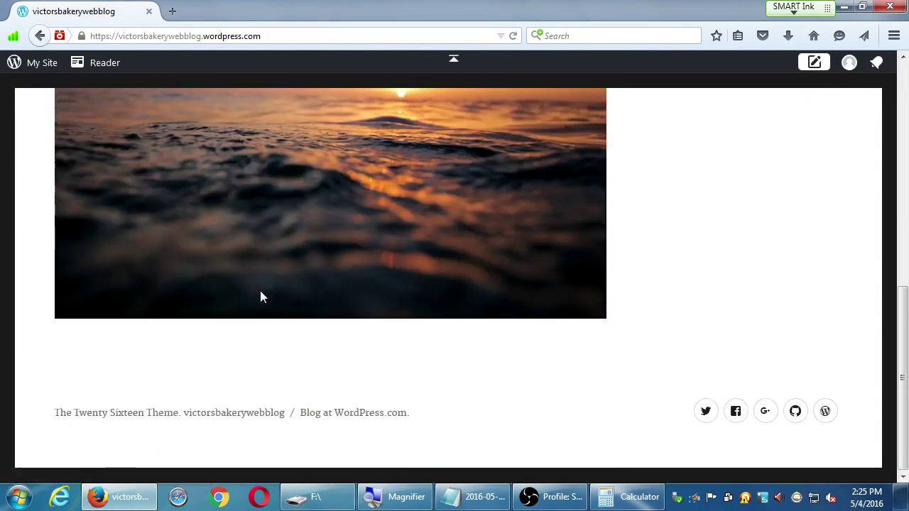
{"action": "scroll", "coordinate": [260, 302], "scroll_direction": "up", "scroll_amount": 10}
{"action": "scroll", "coordinate": [299, 307], "scroll_direction": "up", "scroll_amount": 2}
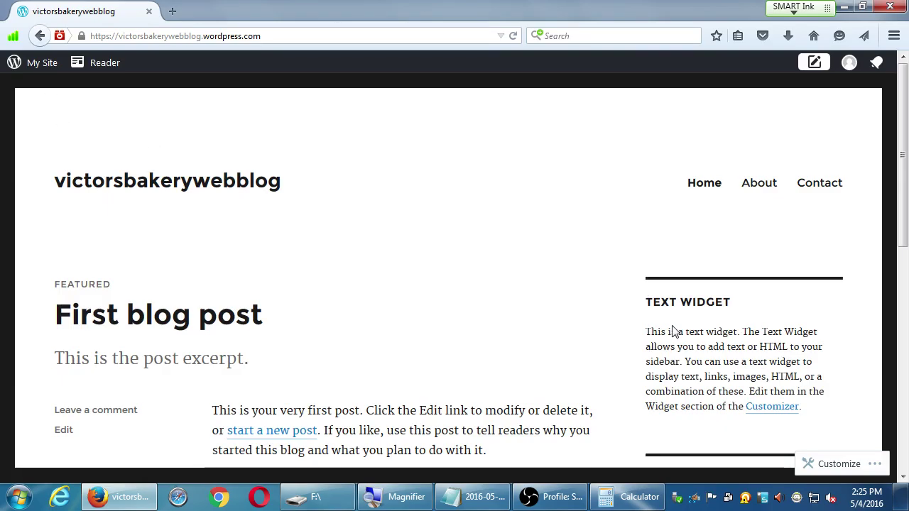
{"action": "scroll", "coordinate": [648, 339], "scroll_direction": "down", "scroll_amount": 3}
{"action": "scroll", "coordinate": [637, 339], "scroll_direction": "up", "scroll_amount": 3}
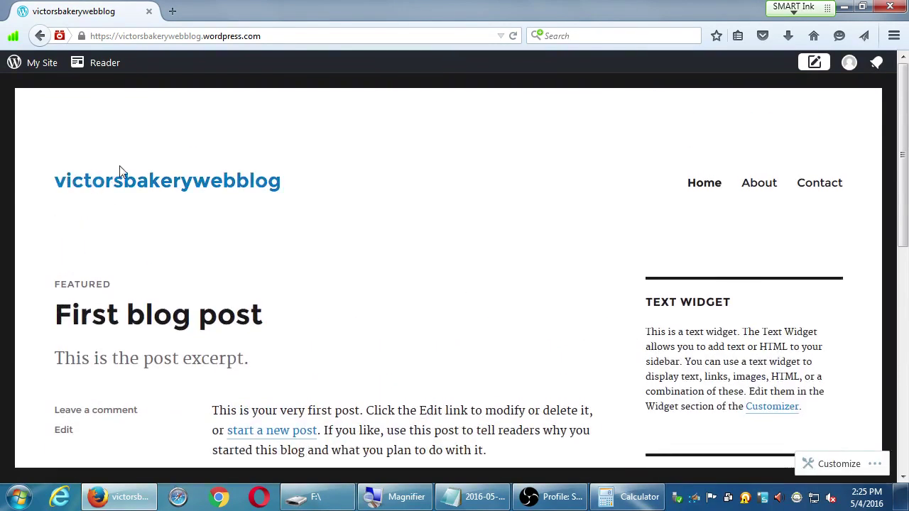
Step: Open the My Site menu listing Stats, Plan, Blog Posts, Pages and Themes
{"action": "left_click", "coordinate": [37, 66]}
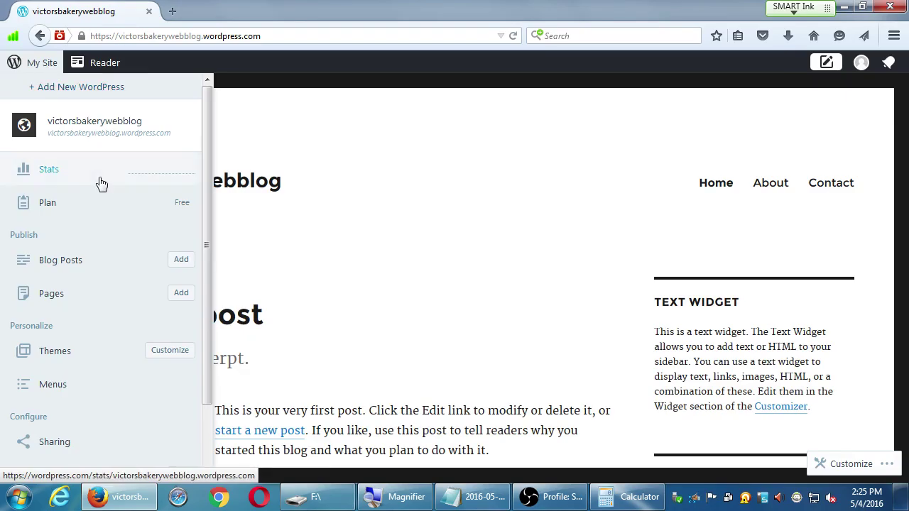
{"action": "scroll", "coordinate": [111, 353], "scroll_direction": "down", "scroll_amount": 2}
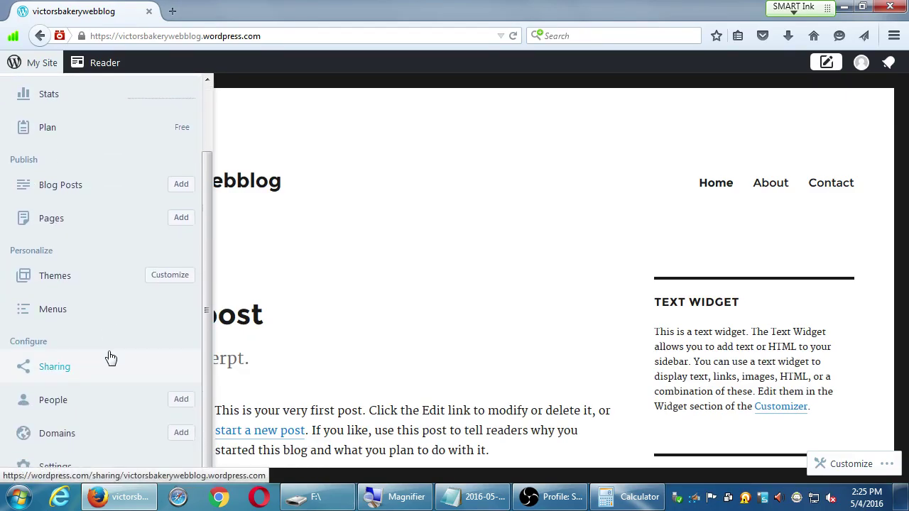
{"action": "scroll", "coordinate": [108, 355], "scroll_direction": "up", "scroll_amount": 2}
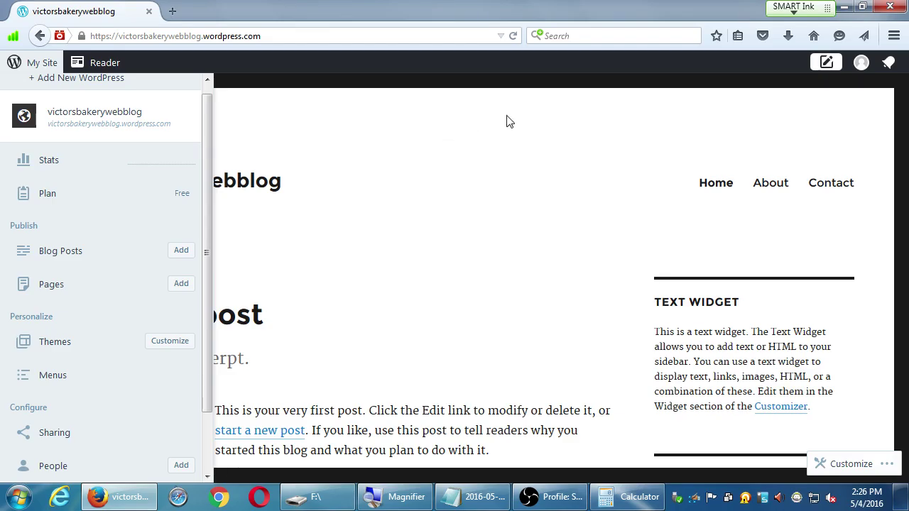
{"action": "left_click", "coordinate": [473, 128]}
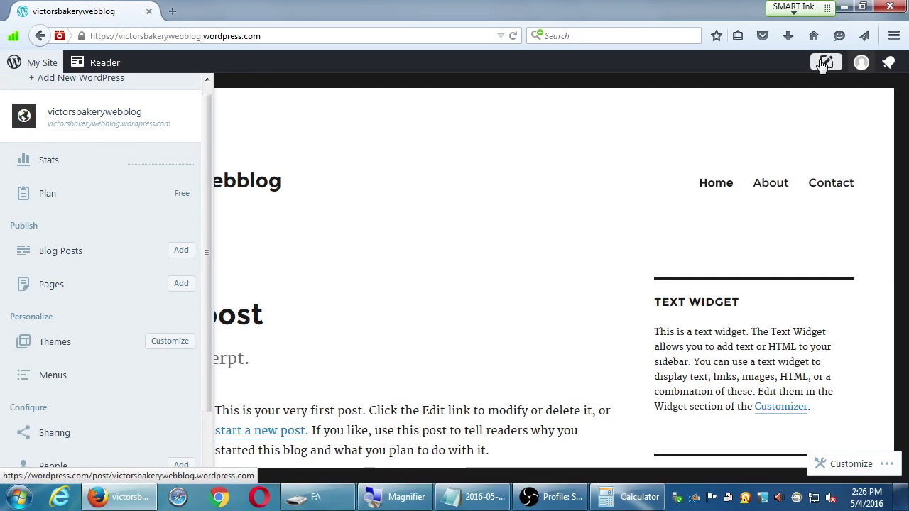
Step: Look through the account profile panel, then close it
{"action": "left_click", "coordinate": [861, 64]}
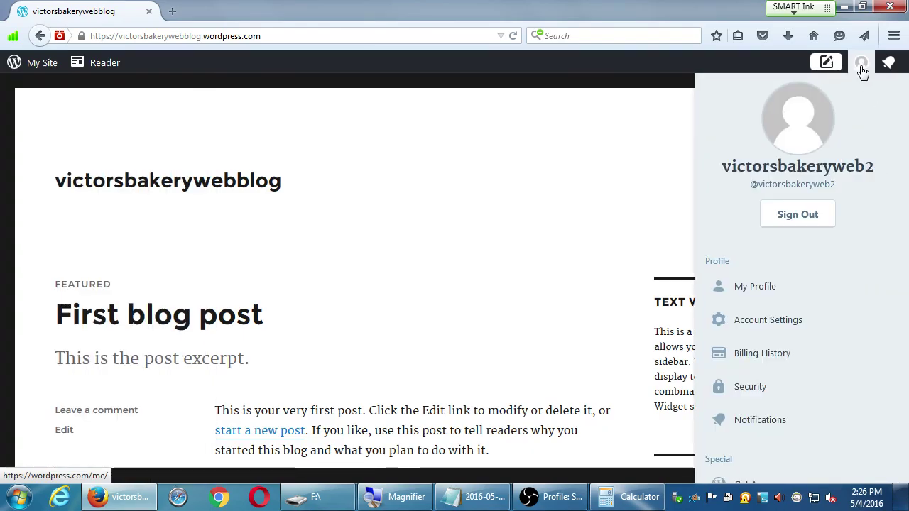
{"action": "scroll", "coordinate": [894, 347], "scroll_direction": "down", "scroll_amount": 2}
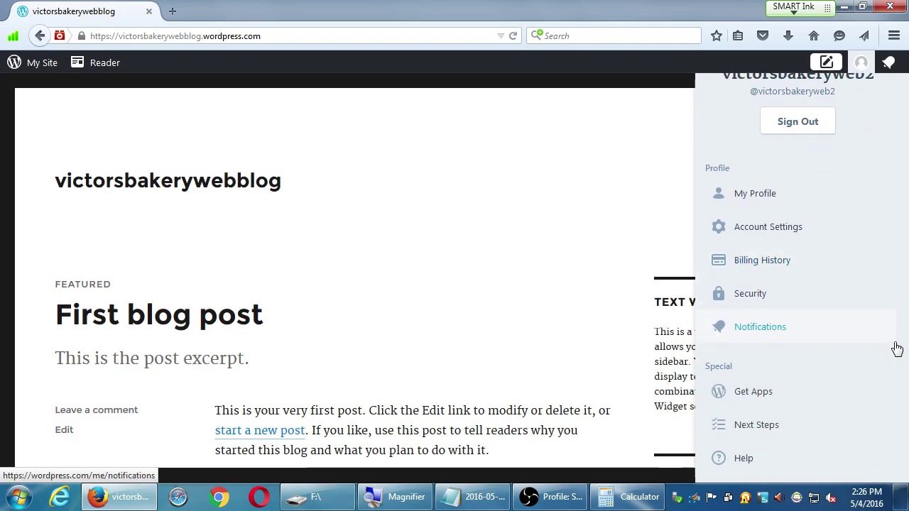
{"action": "scroll", "coordinate": [893, 347], "scroll_direction": "up", "scroll_amount": 2}
{"action": "scroll", "coordinate": [795, 227], "scroll_direction": "down", "scroll_amount": 1}
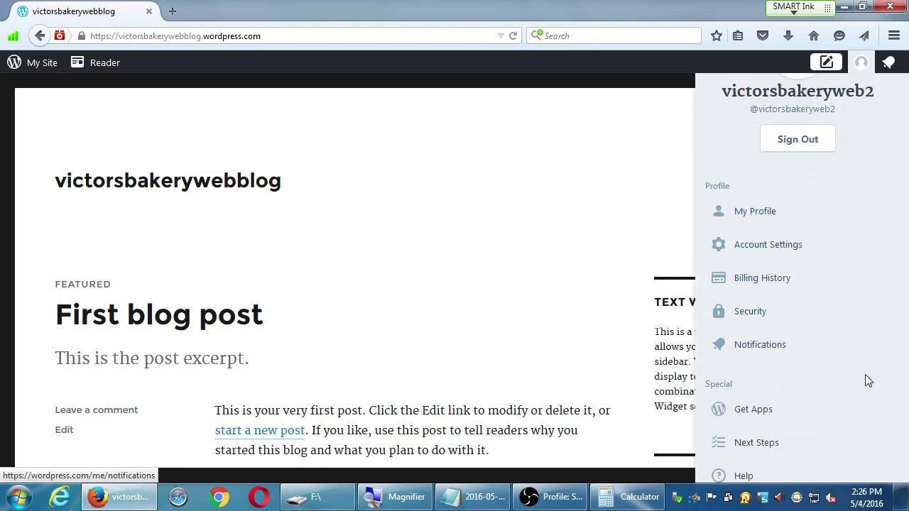
{"action": "scroll", "coordinate": [831, 341], "scroll_direction": "down", "scroll_amount": 1}
{"action": "scroll", "coordinate": [829, 340], "scroll_direction": "up", "scroll_amount": 1}
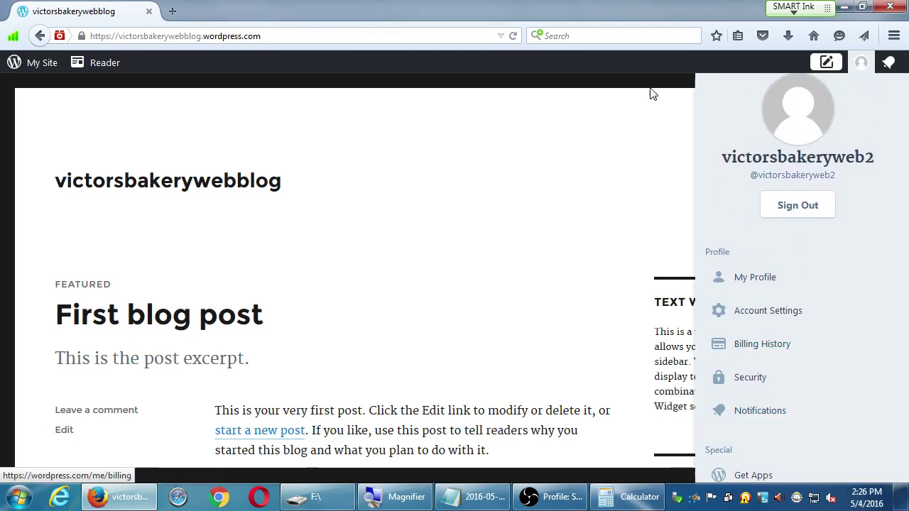
{"action": "left_click", "coordinate": [649, 58]}
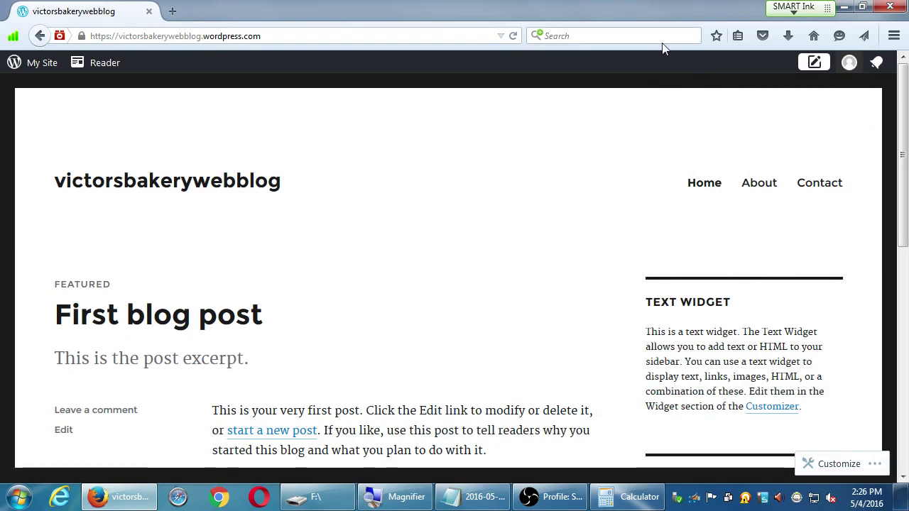
Step: From the site management sidebar, open the Settings page on its General tab
{"action": "left_click", "coordinate": [34, 65]}
{"action": "left_click", "coordinate": [35, 66]}
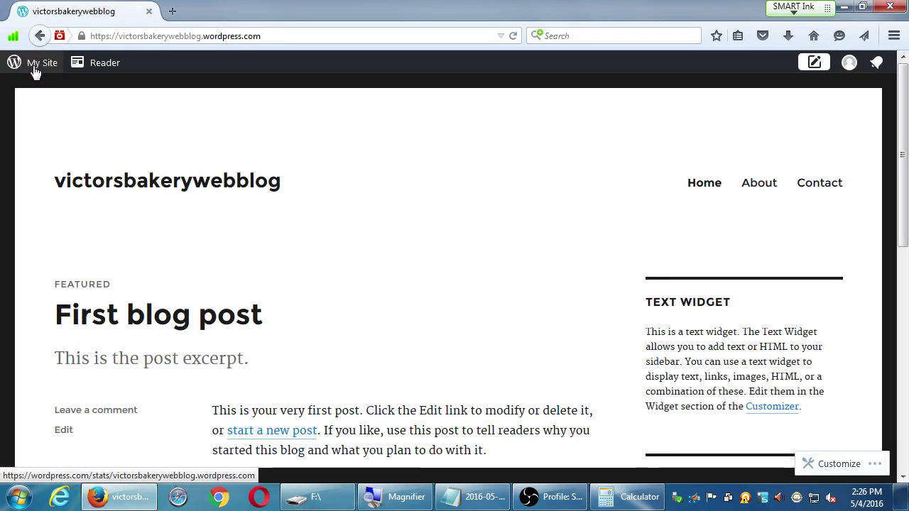
{"action": "left_click", "coordinate": [34, 66]}
{"action": "left_click", "coordinate": [100, 69]}
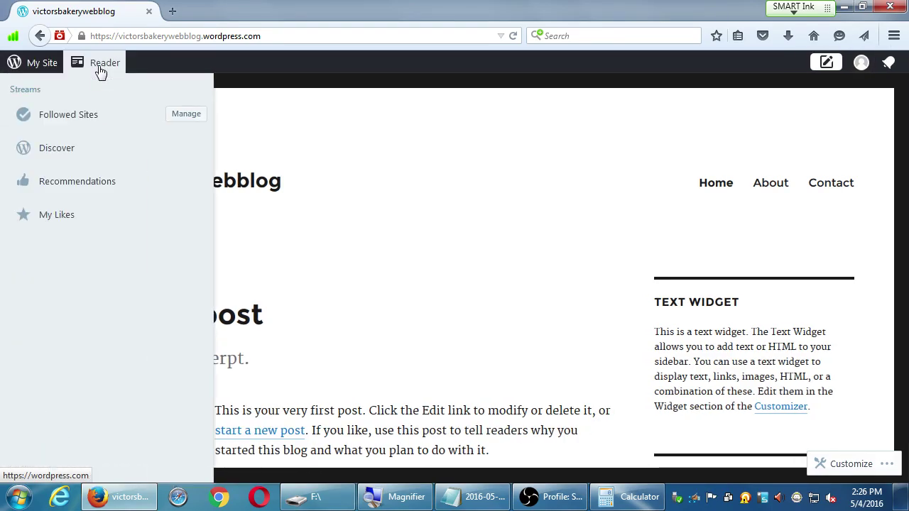
{"action": "left_click", "coordinate": [30, 67]}
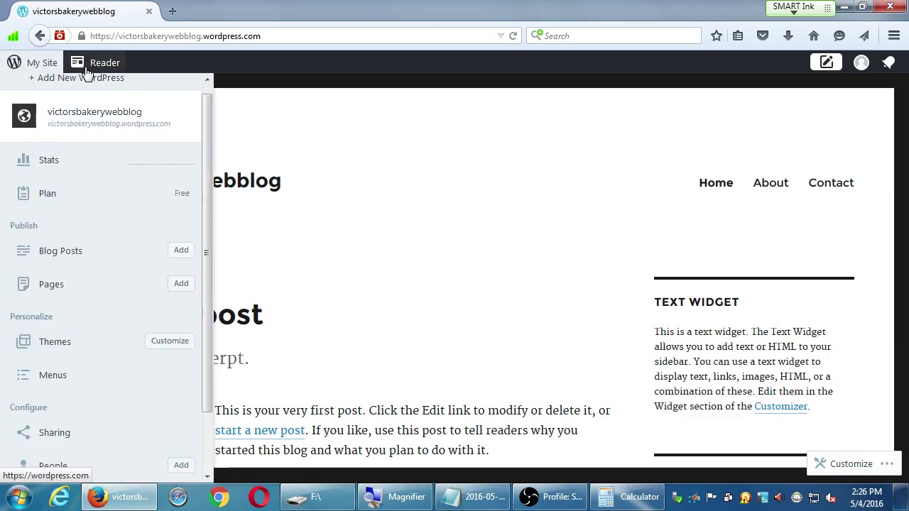
{"action": "left_click", "coordinate": [90, 71]}
{"action": "left_click", "coordinate": [49, 71]}
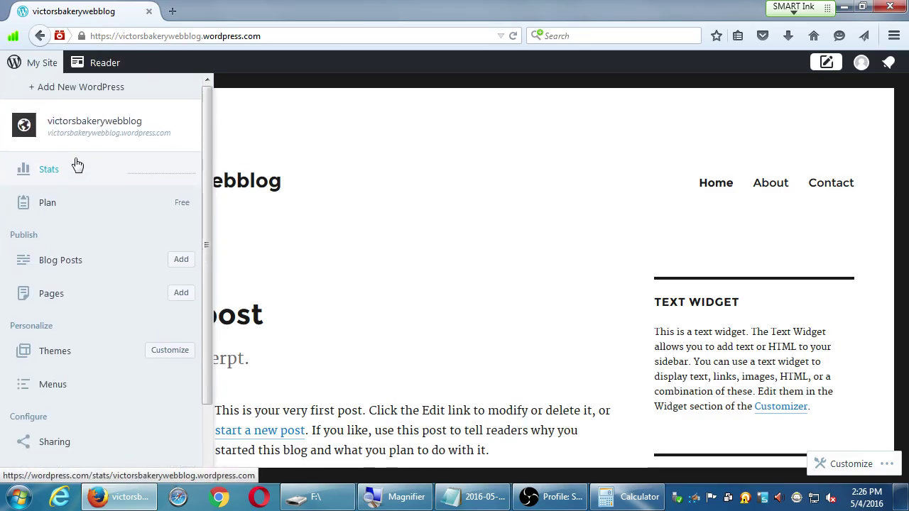
{"action": "scroll", "coordinate": [77, 165], "scroll_direction": "down", "scroll_amount": 2}
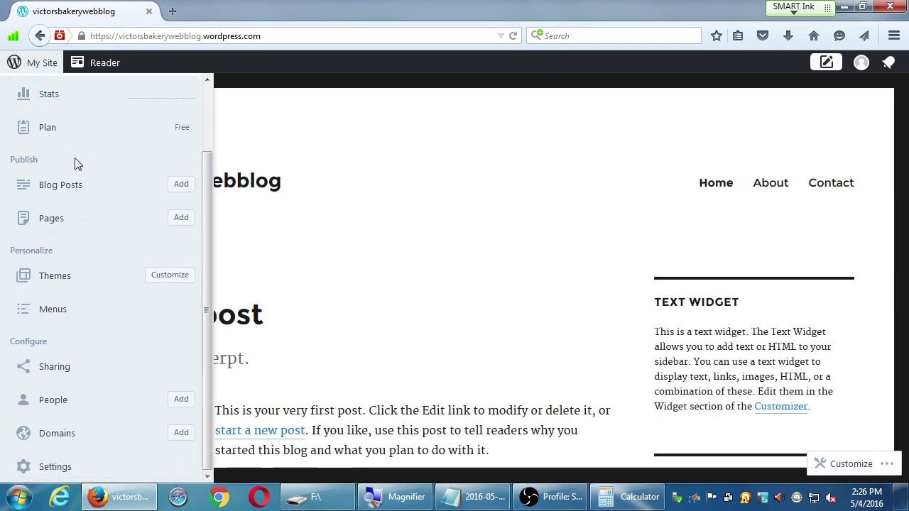
{"action": "left_click", "coordinate": [63, 470]}
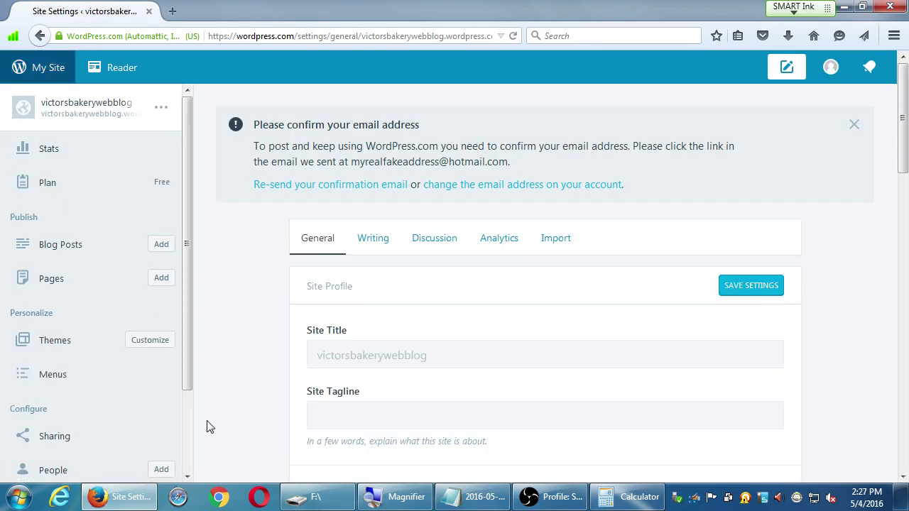
Step: Show the victorsbakerywebblog public homepage in this tab and dismiss the blocked Flash notice
{"action": "left_click", "coordinate": [74, 105]}
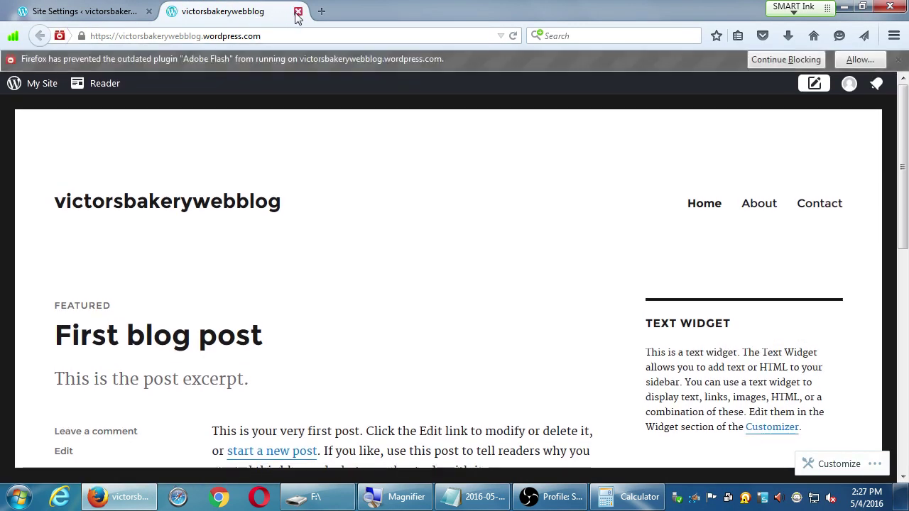
{"action": "left_click", "coordinate": [298, 12]}
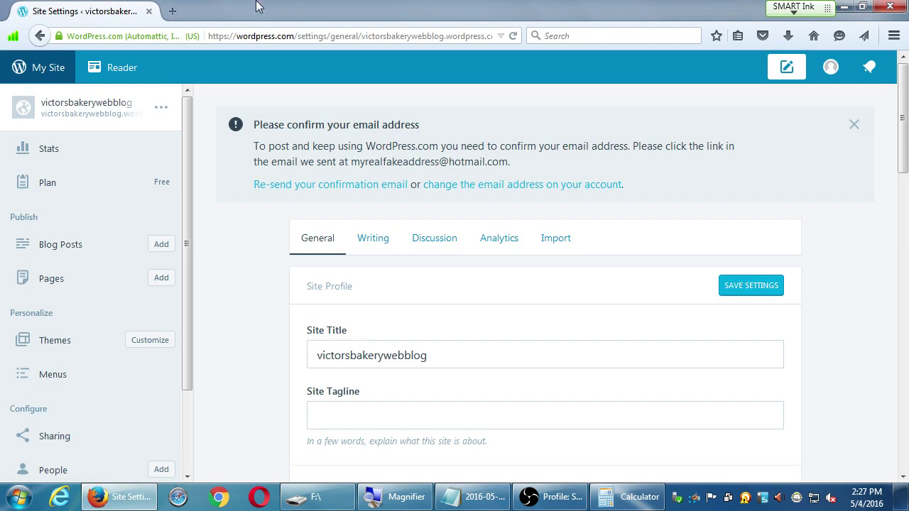
{"action": "left_click", "coordinate": [162, 147]}
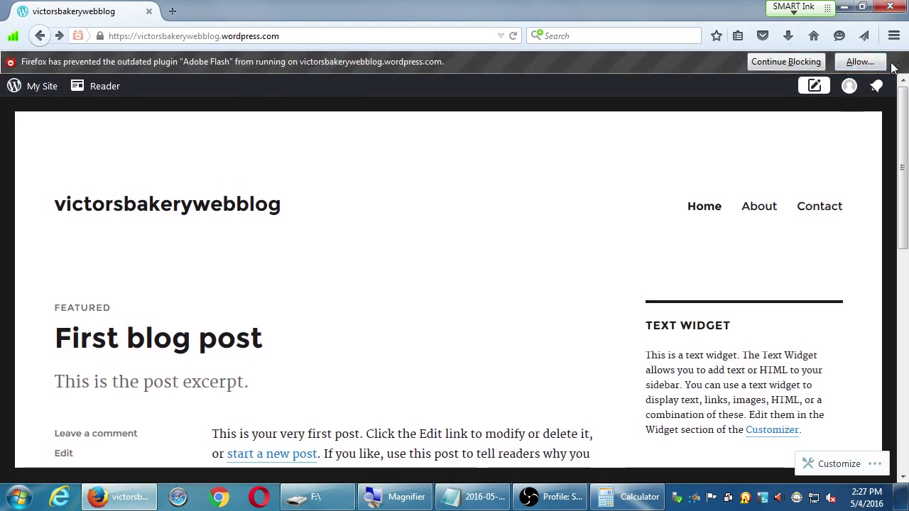
{"action": "left_click", "coordinate": [895, 64]}
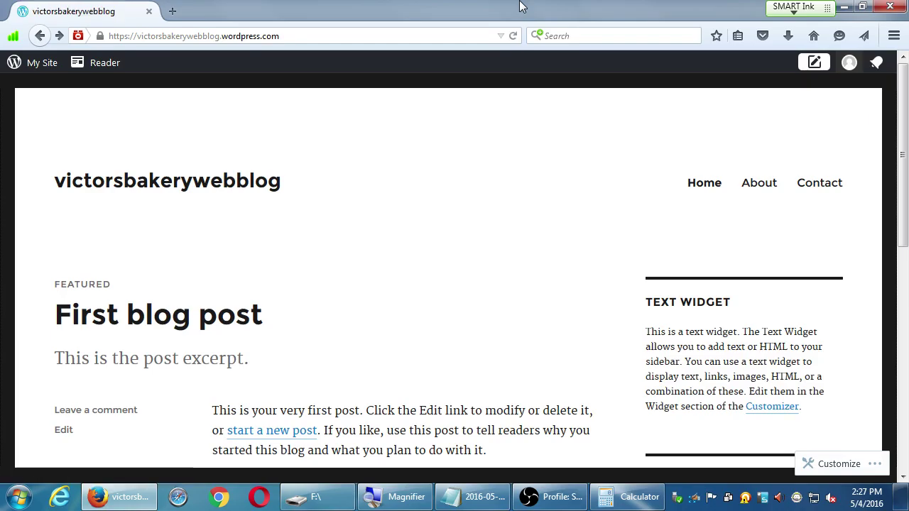
{"action": "key", "text": "super+plus"}
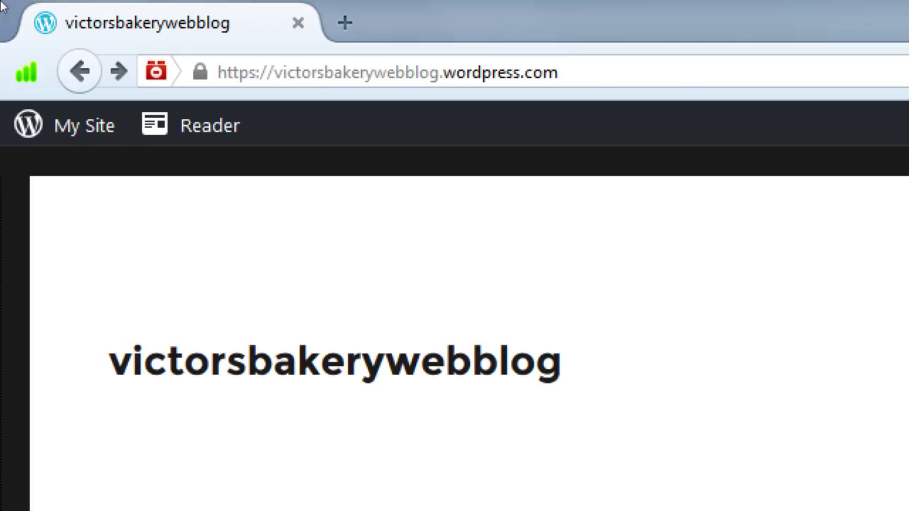
{"action": "left_click", "coordinate": [320, 44]}
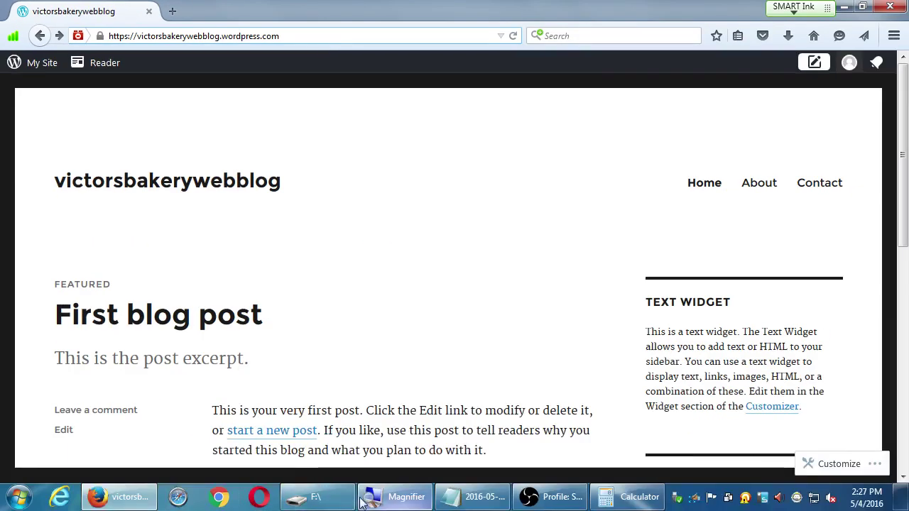
Step: At the end of the notes, add the heading 'Two aspects of WordPress:'
{"action": "left_click", "coordinate": [490, 500]}
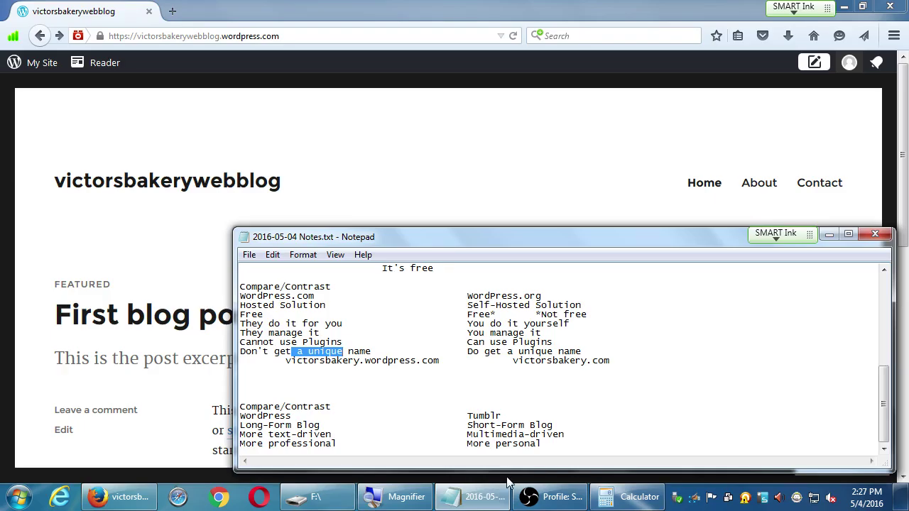
{"action": "key", "text": "ctrl+End"}
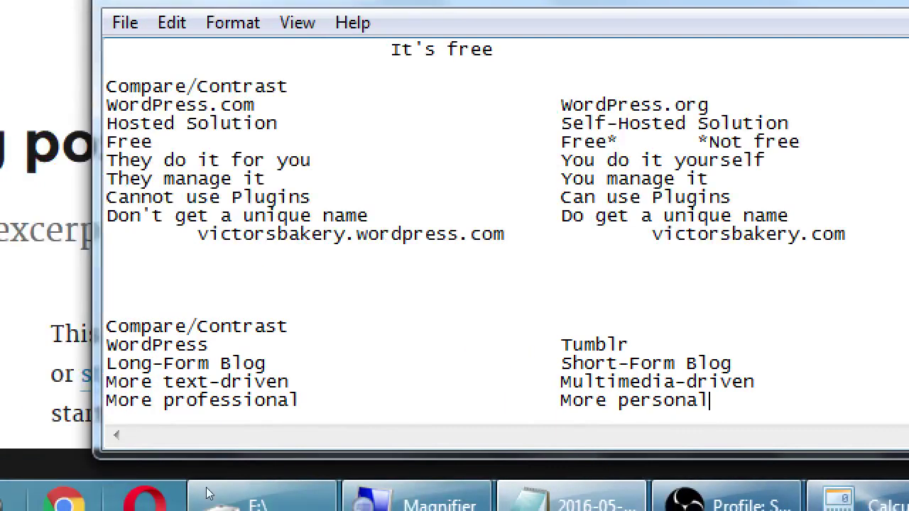
{"action": "key", "text": "Return"}
{"action": "key", "text": "Return"}
{"action": "key", "text": "Return"}
{"action": "type", "text": "Two as"}
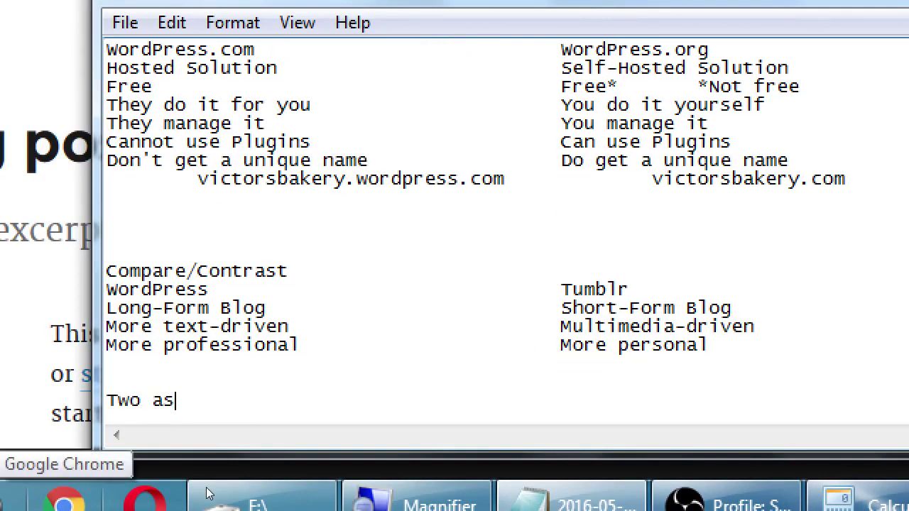
{"action": "type", "text": "pects of Wo"}
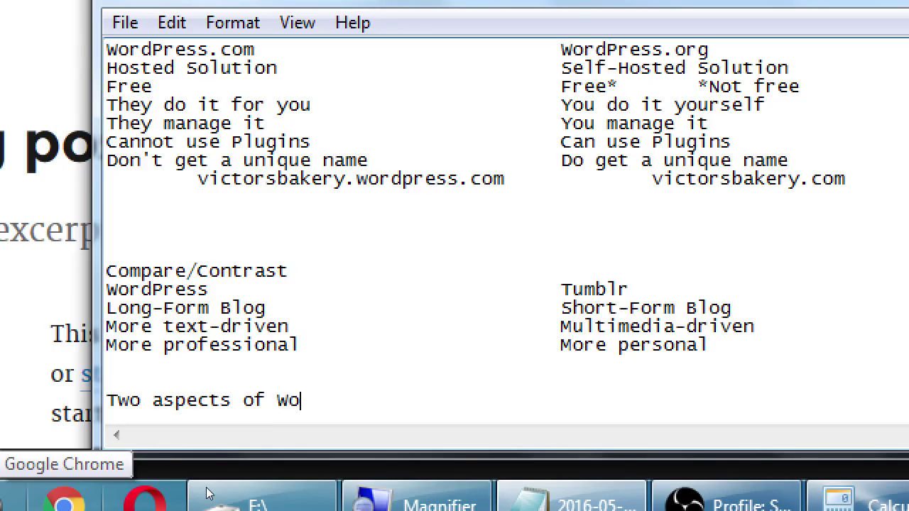
{"action": "type", "text": "rdPress:"}
{"action": "key", "text": "Return"}
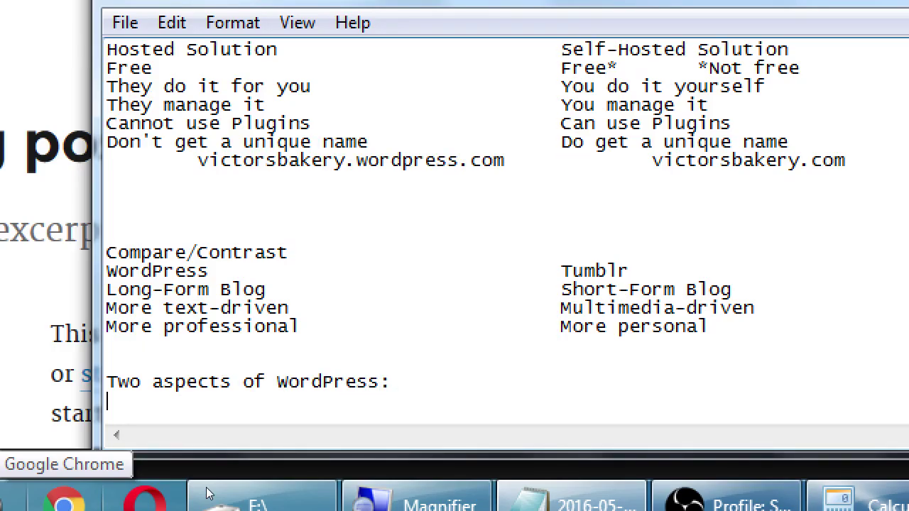
Step: Add a two-column line: 'Dashboard (Back-Front)' and 'Front-end (Visit Site)'
{"action": "key", "text": "Tab"}
{"action": "type", "text": "Dashboard"}
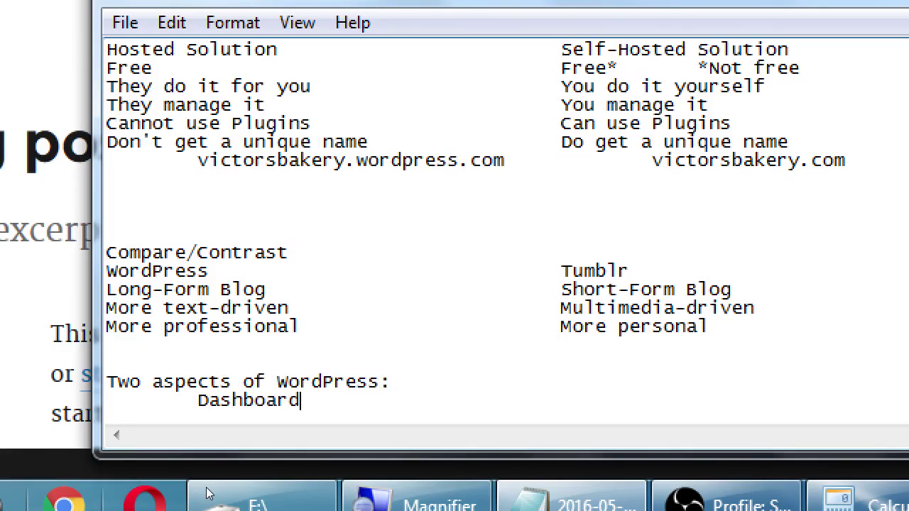
{"action": "key", "text": "Home"}
{"action": "key", "text": "Right"}
{"action": "key", "text": "BackSpace"}
{"action": "key", "text": "End"}
{"action": "key", "text": "Tab"}
{"action": "key", "text": "Tab"}
{"action": "key", "text": "Tab"}
{"action": "key", "text": "Tab"}
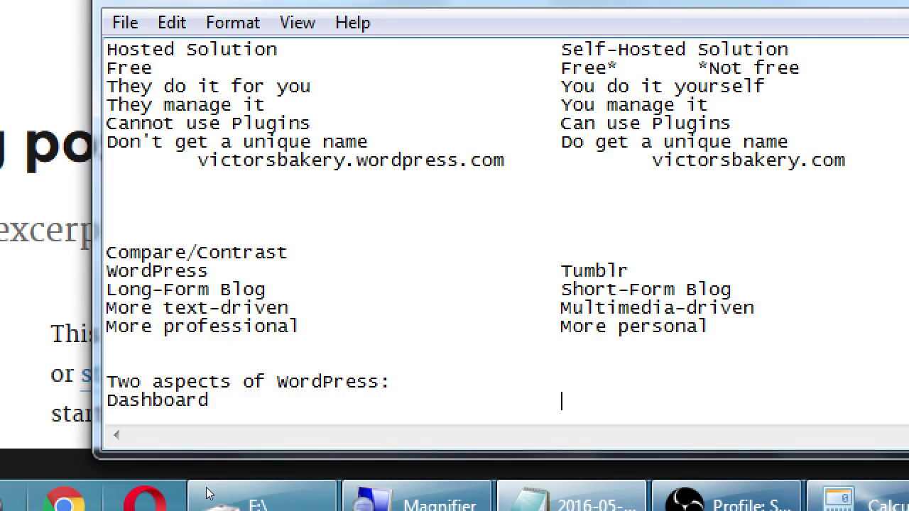
{"action": "type", "text": "Front-end"}
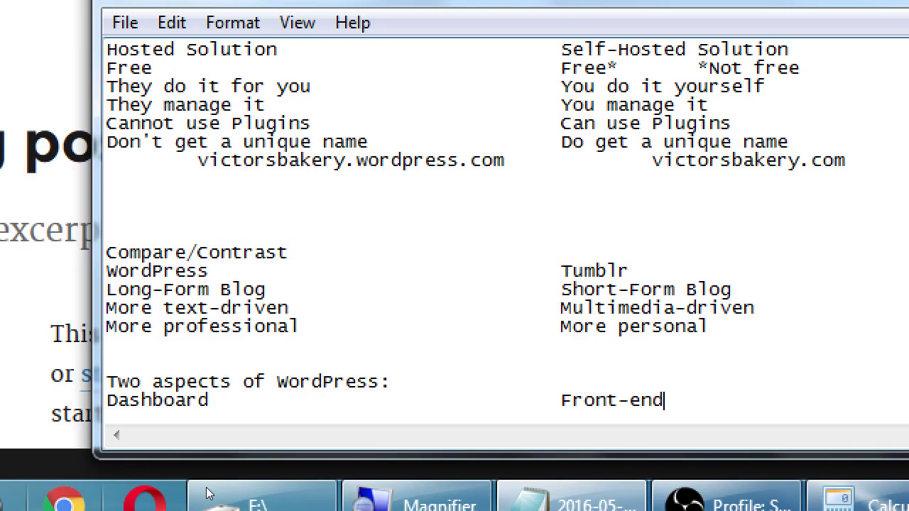
{"action": "key", "text": "Home"}
{"action": "key", "text": "Right"}
{"action": "key", "text": "Right"}
{"action": "key", "text": "Right"}
{"action": "key", "text": "Right"}
{"action": "key", "text": "Right"}
{"action": "key", "text": "Right"}
{"action": "key", "text": "Right"}
{"action": "key", "text": "Right"}
{"action": "key", "text": "Right"}
{"action": "type", "text": "(Ban"}
{"action": "key", "text": "BackSpace"}
{"action": "type", "text": "ck-Front)"}
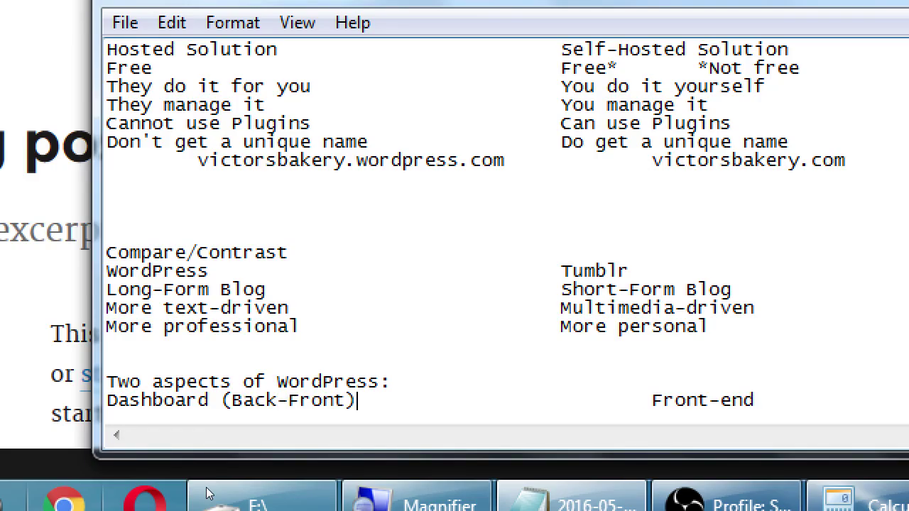
{"action": "key", "text": "Delete"}
{"action": "key", "text": "End"}
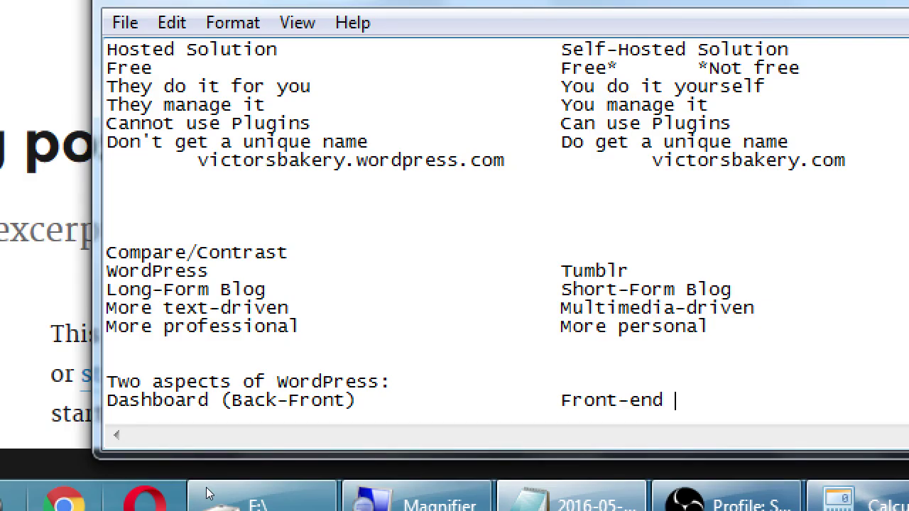
{"action": "type", "text": "(Visit Site)"}
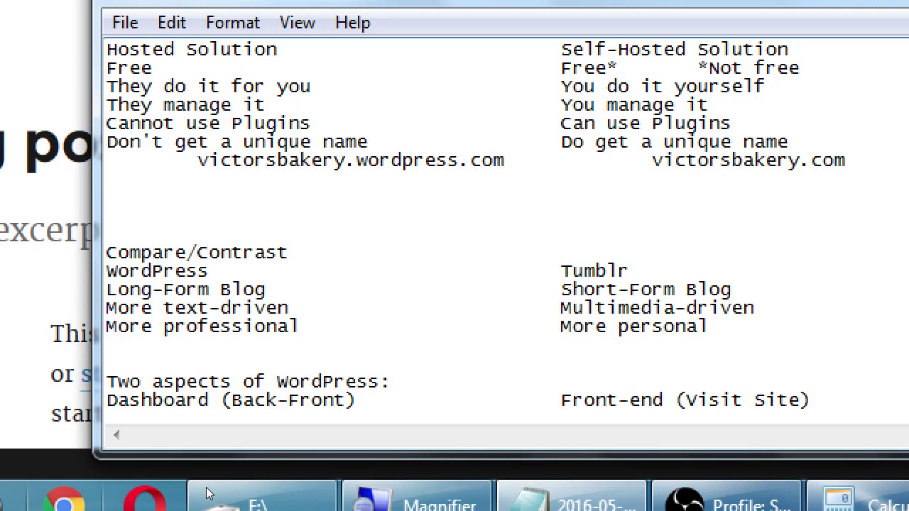
Step: Below it, add 'Admin Screen' and 'Visitor's Screen' in matching columns
{"action": "key", "text": "Return"}
{"action": "key", "text": "Tab"}
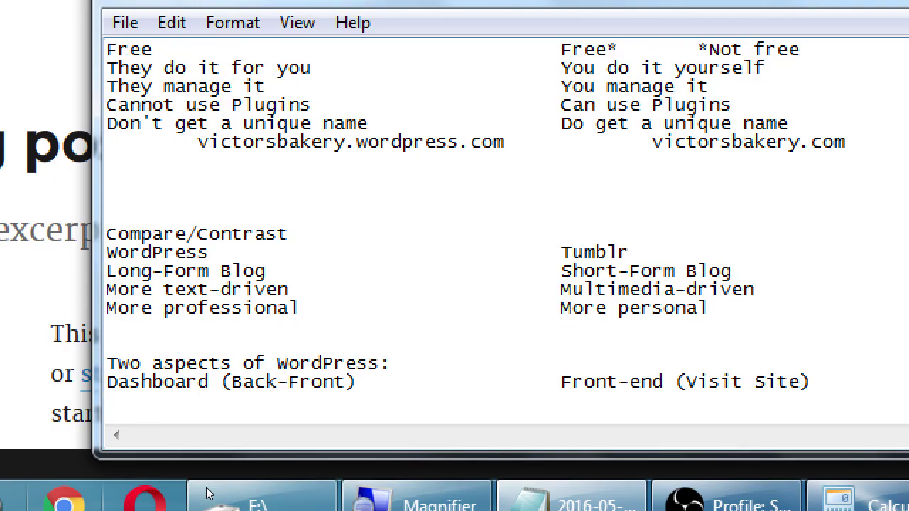
{"action": "type", "text": "Admin s"}
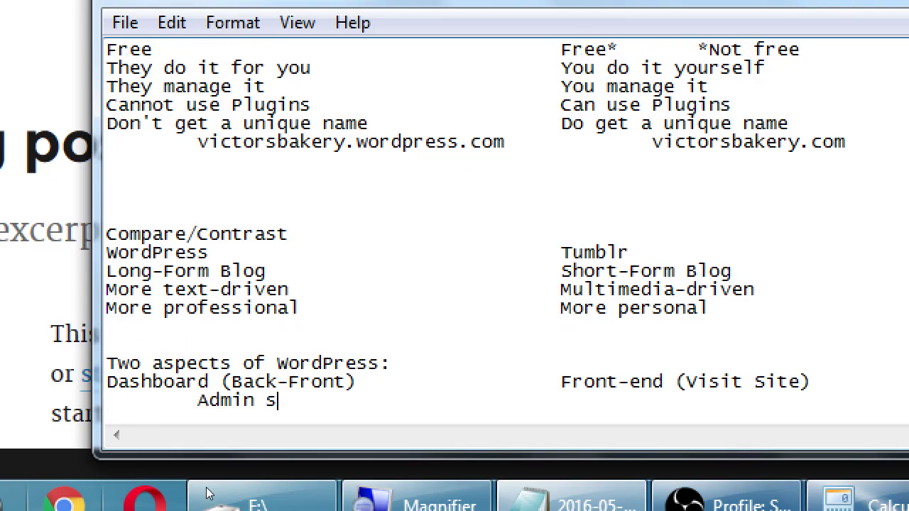
{"action": "key", "text": "BackSpace"}
{"action": "type", "text": "Screew"}
{"action": "key", "text": "BackSpace"}
{"action": "type", "text": "n"}
{"action": "key", "text": "Tab"}
{"action": "key", "text": "Tab"}
{"action": "key", "text": "Tab"}
{"action": "type", "text": "V"}
{"action": "key", "text": "BackSpace"}
{"action": "type", "text": "Visitor's S"}
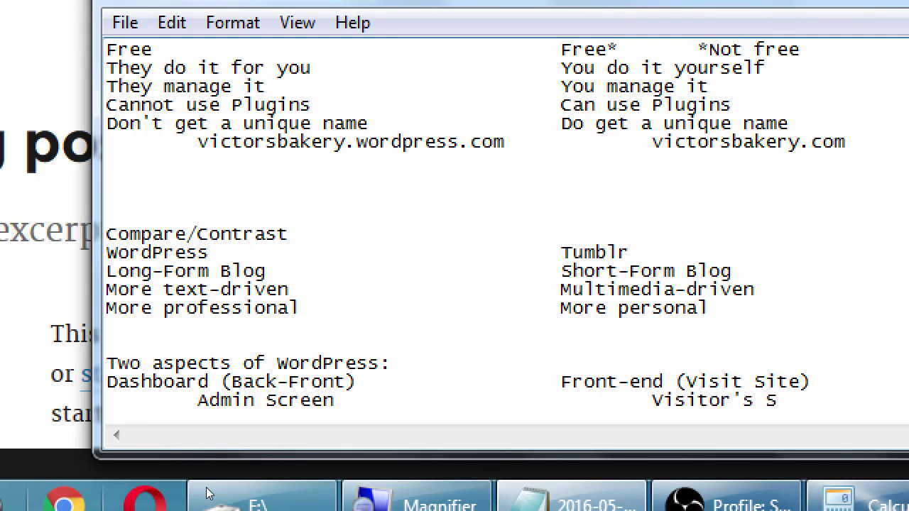
{"action": "type", "text": "creen"}
{"action": "key", "text": "Return"}
{"action": "key", "text": "Return"}
{"action": "key", "text": "Return"}
{"action": "key", "text": "Return"}
{"action": "key", "text": "Return"}
{"action": "key", "text": "Return"}
{"action": "key", "text": "Return"}
{"action": "key", "text": "Return"}
{"action": "key", "text": "Return"}
{"action": "key", "text": "Return"}
{"action": "key", "text": "Return"}
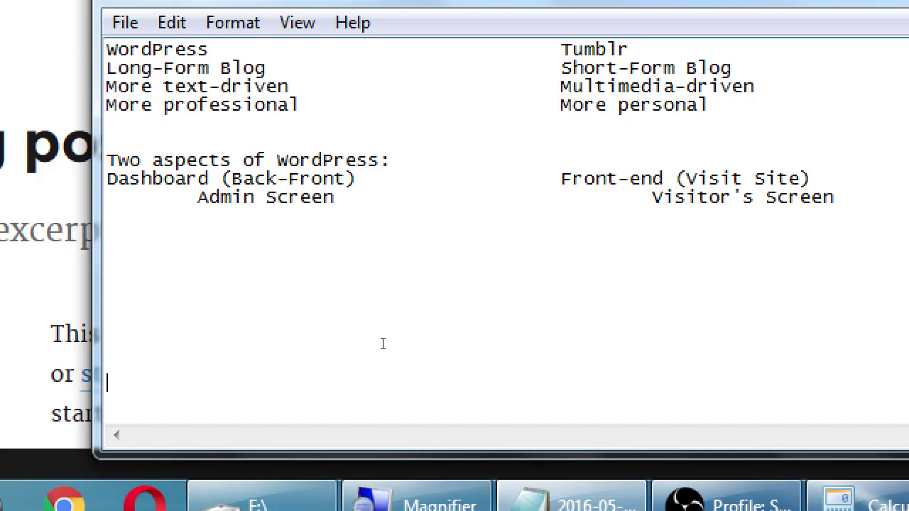
Step: Add the line 'Every WordPress site has the same login screen:'
{"action": "key", "text": "Up"}
{"action": "key", "text": "Up"}
{"action": "key", "text": "Up"}
{"action": "key", "text": "Up"}
{"action": "key", "text": "Up"}
{"action": "key", "text": "Up"}
{"action": "key", "text": "Up"}
{"action": "key", "text": "Up"}
{"action": "type", "text": "Every Wor"}
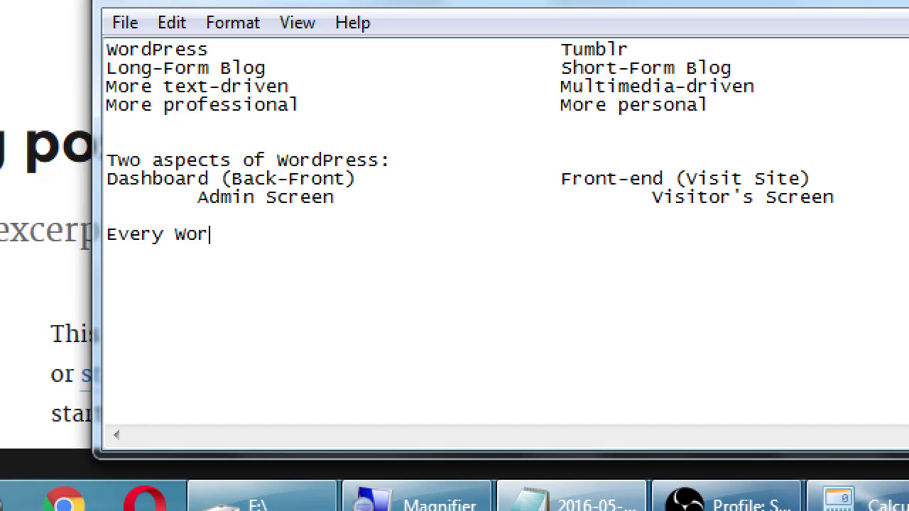
{"action": "type", "text": "dPress site"}
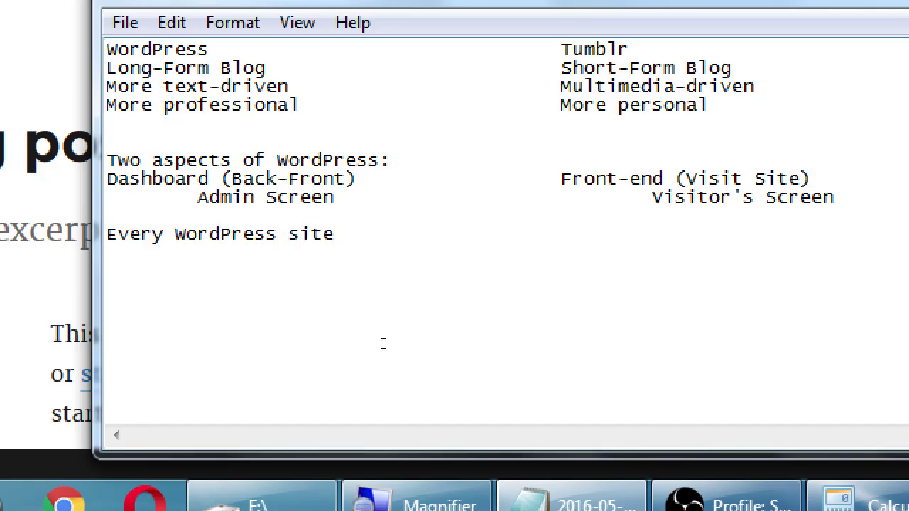
{"action": "type", "text": " has the same log"}
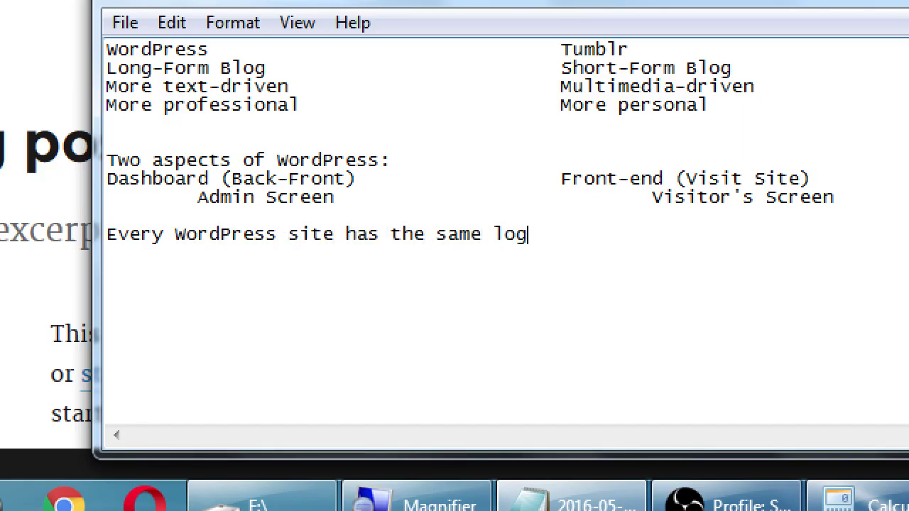
{"action": "type", "text": "in scree"}
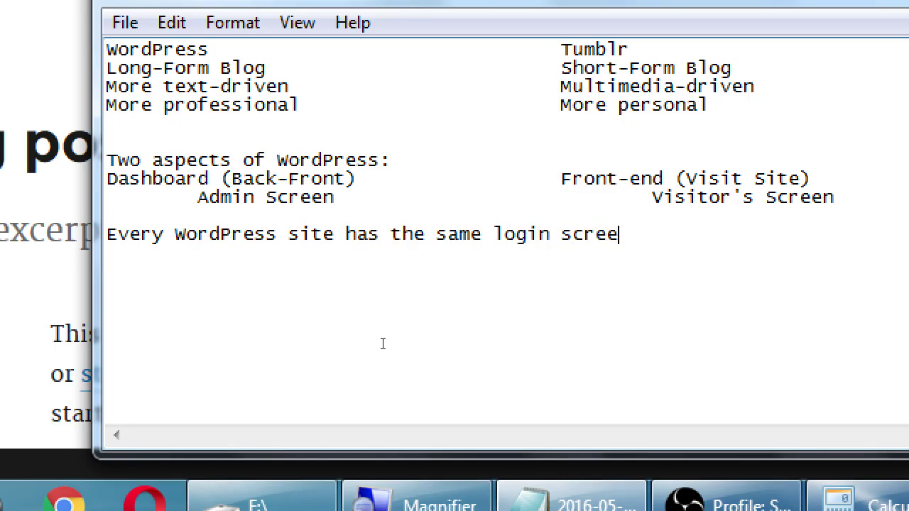
{"action": "type", "text": "n:"}
{"action": "key", "text": "Return"}
{"action": "key", "text": "Tab"}
{"action": "type", "text": "http://"}
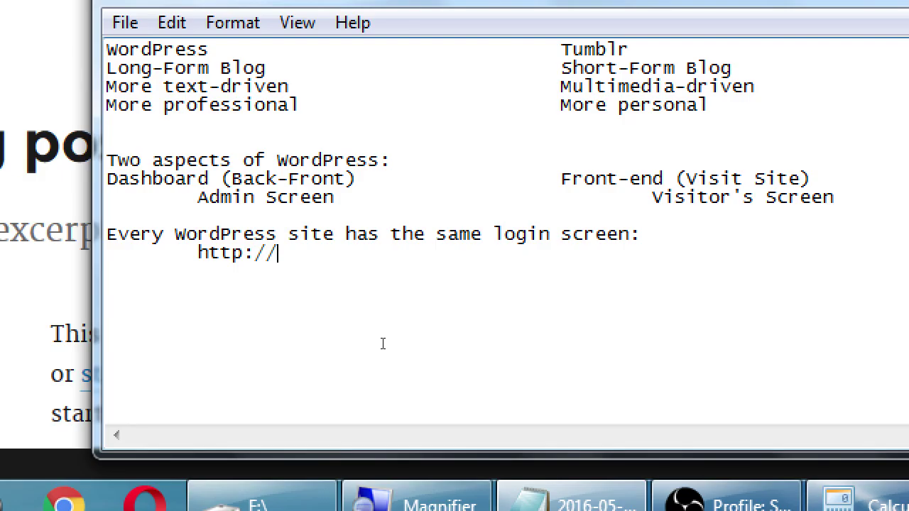
{"action": "type", "text": "SOMETHING."}
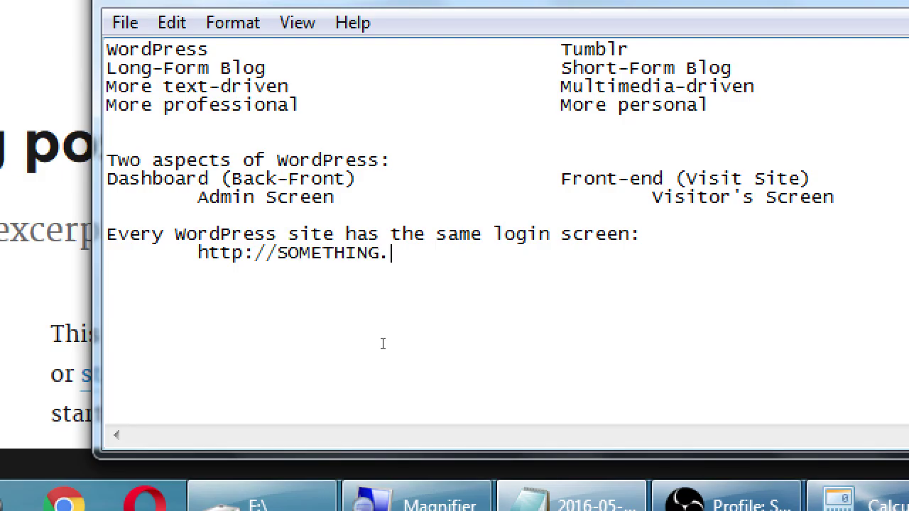
{"action": "type", "text": "wordpress.c"}
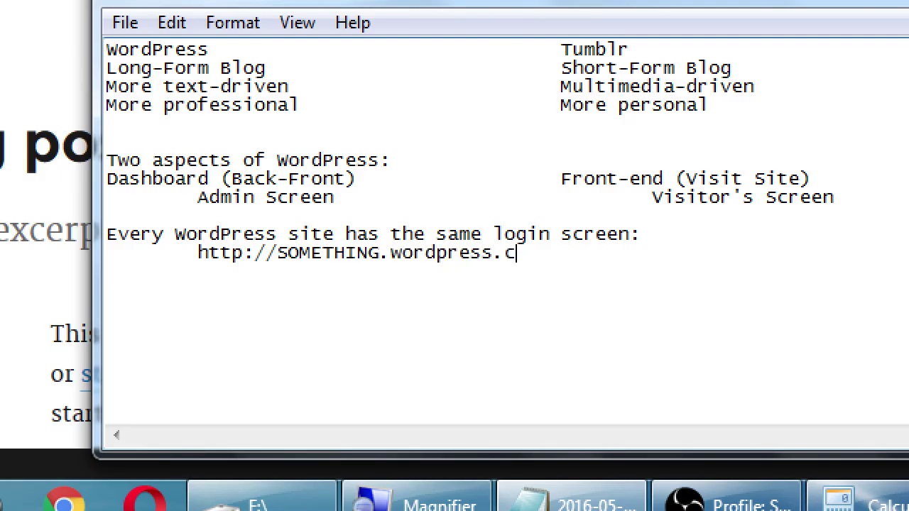
{"action": "type", "text": "om/wp-admin"}
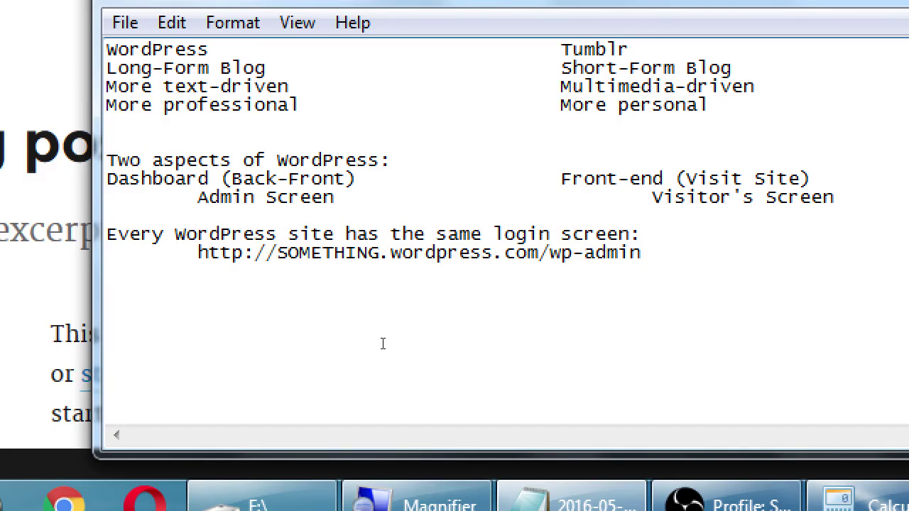
{"action": "key", "text": "Tab"}
{"action": "type", "text": "9"}
{"action": "key", "text": "BackSpace"}
{"action": "type", "text": "- Hosted"}
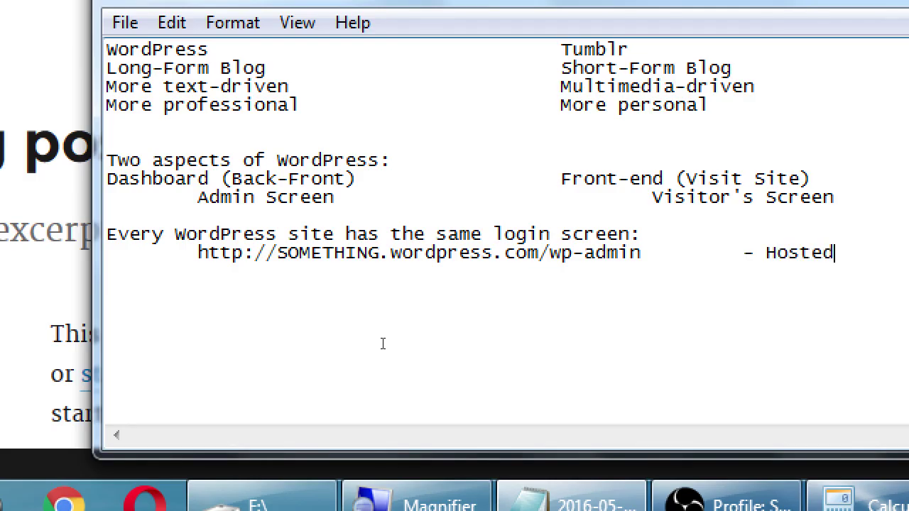
{"action": "key", "text": "Return"}
{"action": "key", "text": "Return"}
{"action": "key", "text": "Return"}
{"action": "key", "text": "Return"}
{"action": "key", "text": "Return"}
{"action": "key", "text": "Return"}
{"action": "key", "text": "Return"}
{"action": "key", "text": "Return"}
{"action": "key", "text": "Return"}
{"action": "key", "text": "Up"}
{"action": "key", "text": "Up"}
{"action": "key", "text": "Up"}
{"action": "key", "text": "Up"}
{"action": "key", "text": "Up"}
{"action": "key", "text": "Up"}
{"action": "key", "text": "Up"}
{"action": "key", "text": "Up"}
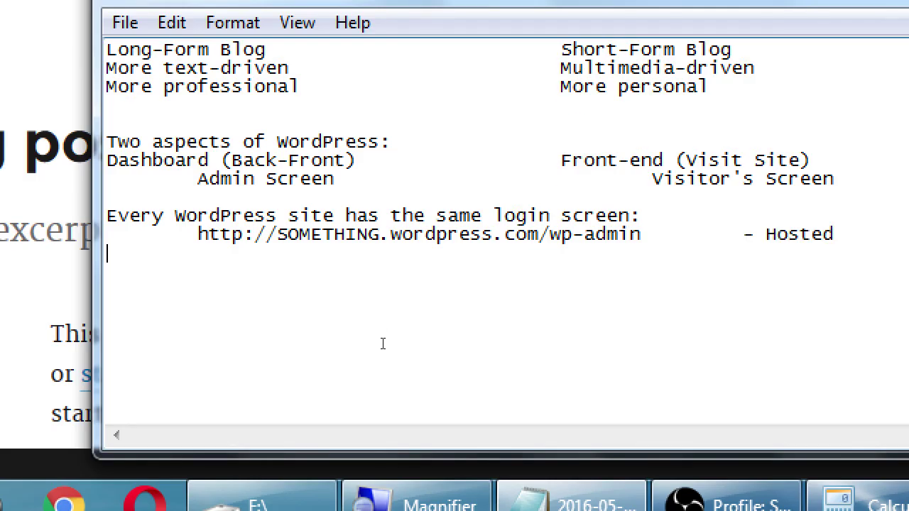
{"action": "key", "text": "Tab"}
{"action": "type", "text": "http://victorsba"}
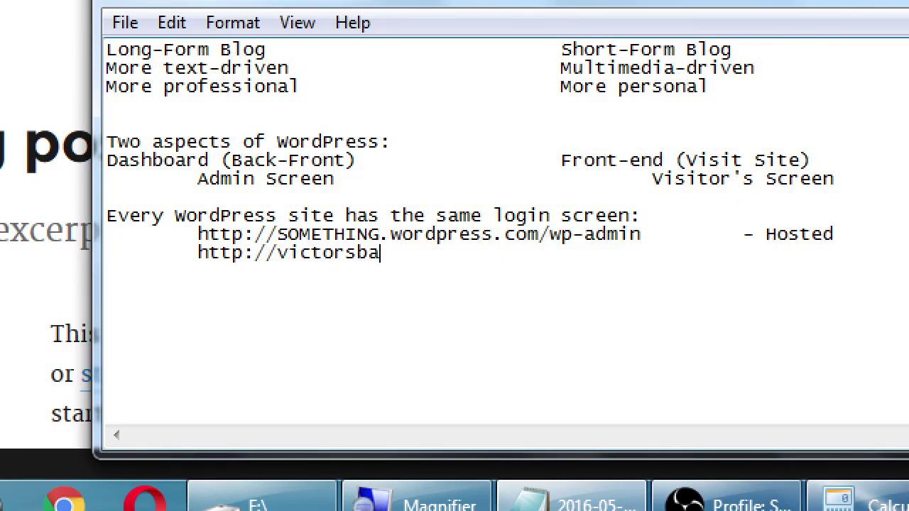
{"action": "type", "text": "kery.com/"}
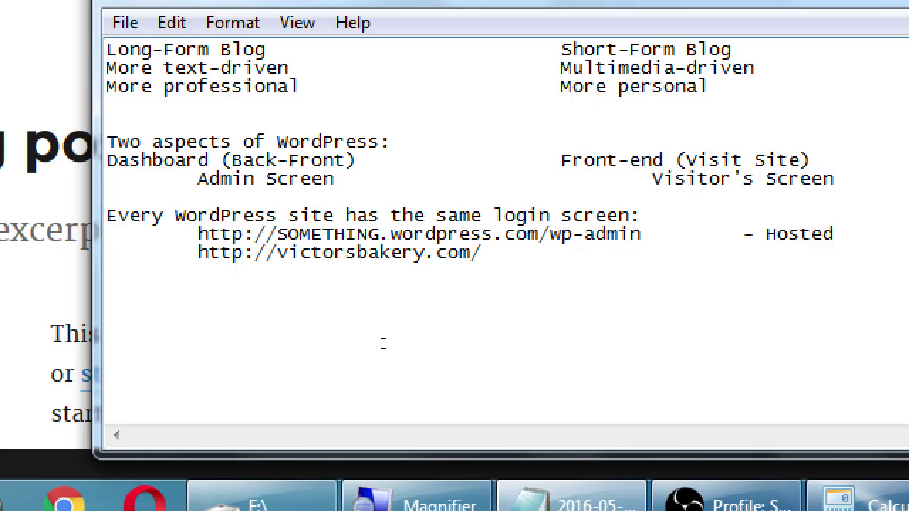
{"action": "type", "text": "wp-admin"}
{"action": "key", "text": "Tab"}
{"action": "key", "text": "Tab"}
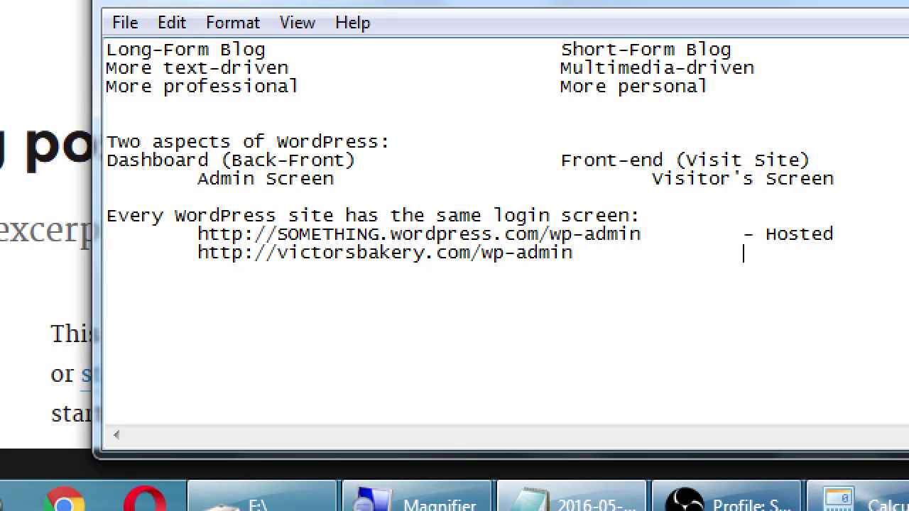
{"action": "type", "text": "- Self-Hosted"}
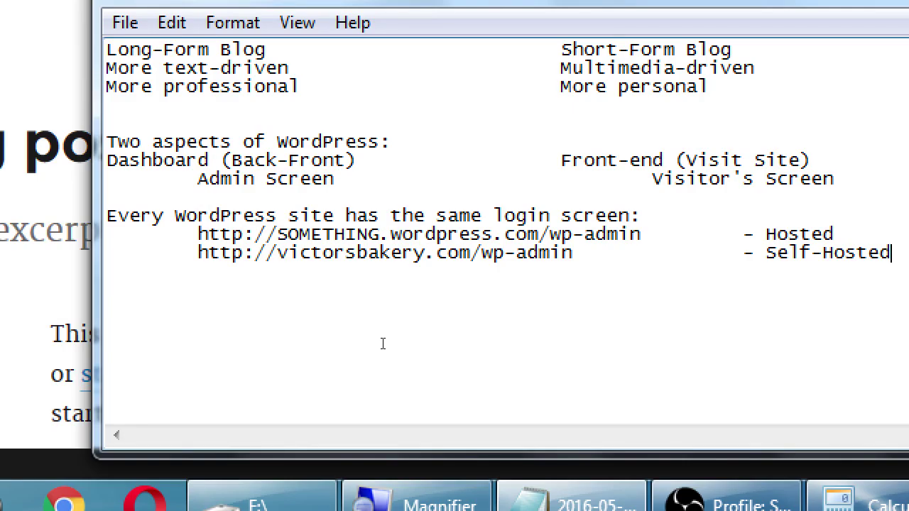
{"action": "key", "text": "ctrl+Left"}
{"action": "key", "text": "ctrl+Left"}
{"action": "key", "text": "ctrl+Left"}
{"action": "key", "text": "ctrl+Left"}
{"action": "key", "text": "Right"}
{"action": "key", "text": "Right"}
{"action": "key", "text": "Right"}
{"action": "key", "text": "Right"}
{"action": "key", "text": "Right"}
{"action": "key", "text": "Right"}
{"action": "key", "text": "Right"}
{"action": "key", "text": "Right"}
{"action": "key", "text": "Right"}
{"action": "key", "text": "Right"}
{"action": "key", "text": "shift+Right"}
{"action": "key", "text": "shift+Right"}
{"action": "key", "text": "shift+Right"}
{"action": "key", "text": "shift+Right"}
{"action": "key", "text": "shift+Right"}
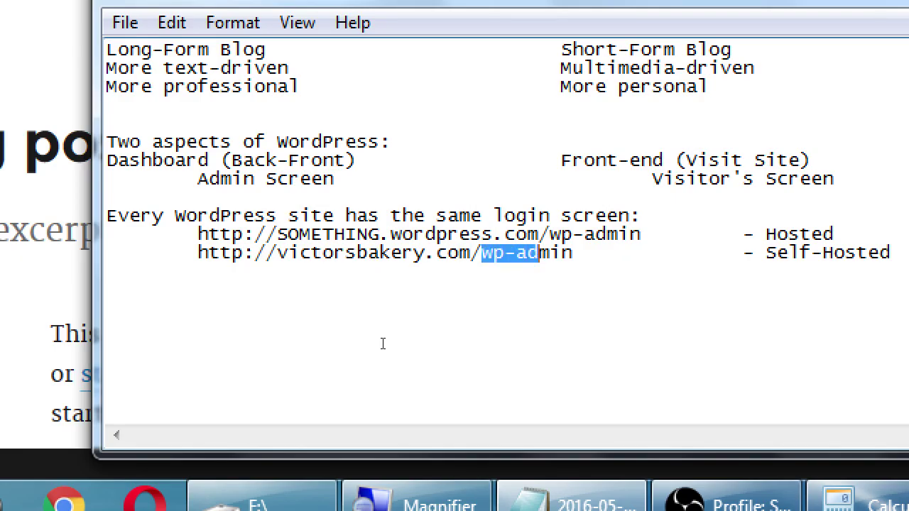
{"action": "key", "text": "shift+Right"}
{"action": "key", "text": "shift+Right"}
{"action": "key", "text": "shift+Right"}
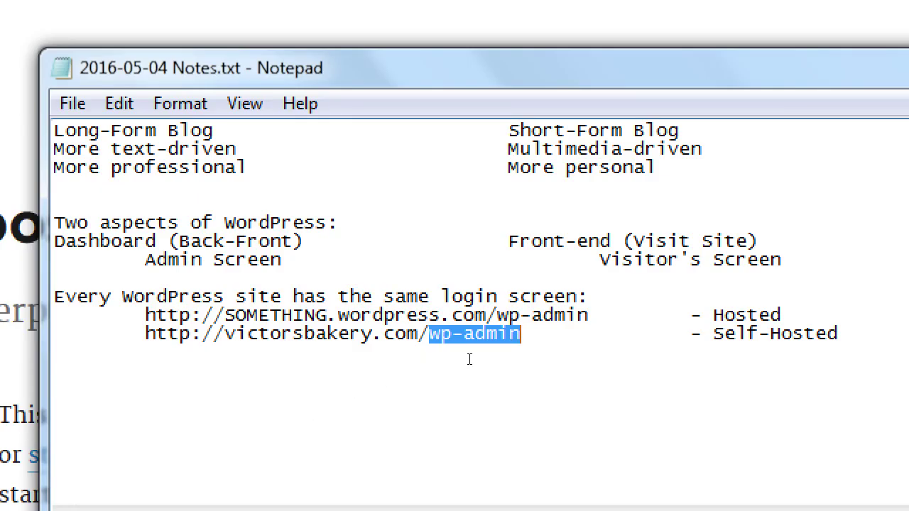
{"action": "key", "text": "Up"}
{"action": "key", "text": "shift+Right"}
{"action": "key", "text": "shift+Right"}
{"action": "key", "text": "shift+Right"}
{"action": "key", "text": "shift+Right"}
{"action": "key", "text": "shift+Right"}
{"action": "key", "text": "shift+Right"}
{"action": "key", "text": "shift+Right"}
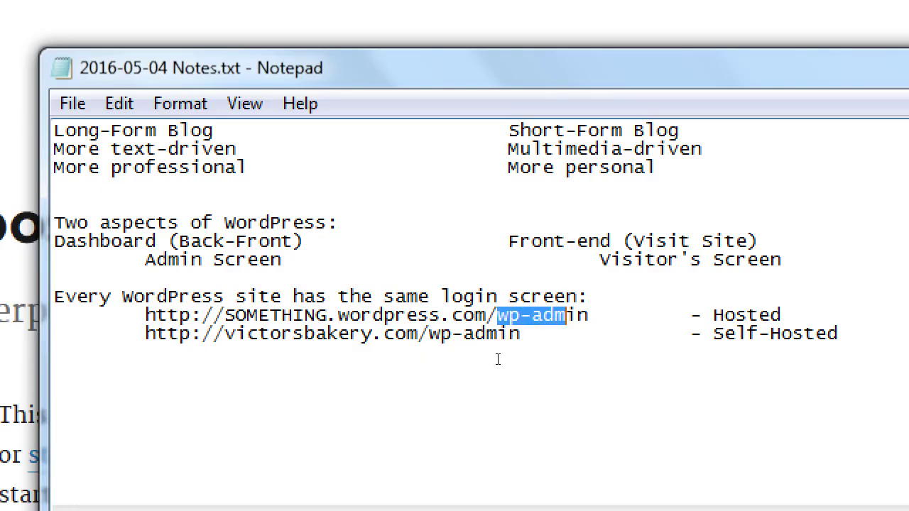
{"action": "key", "text": "shift+Right"}
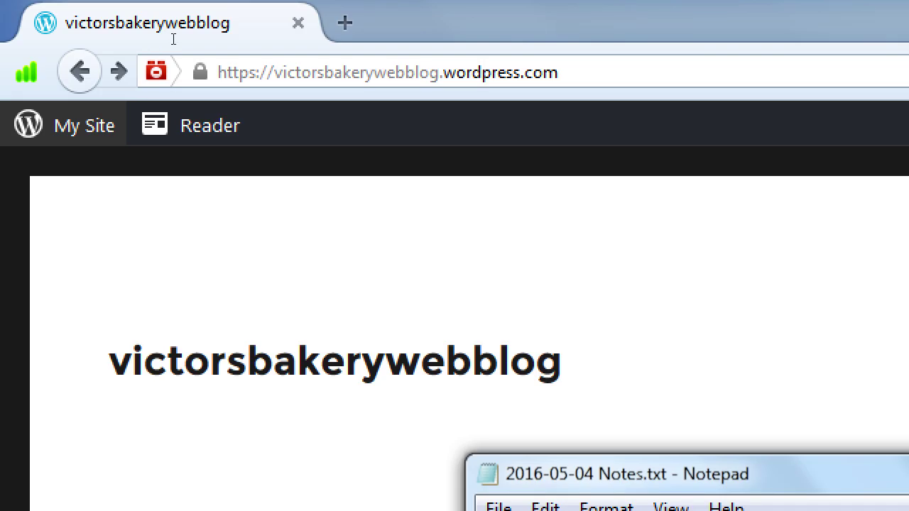
Step: Append /wp-admin to the blog's address to load its Dashboard
{"action": "left_click", "coordinate": [284, 36]}
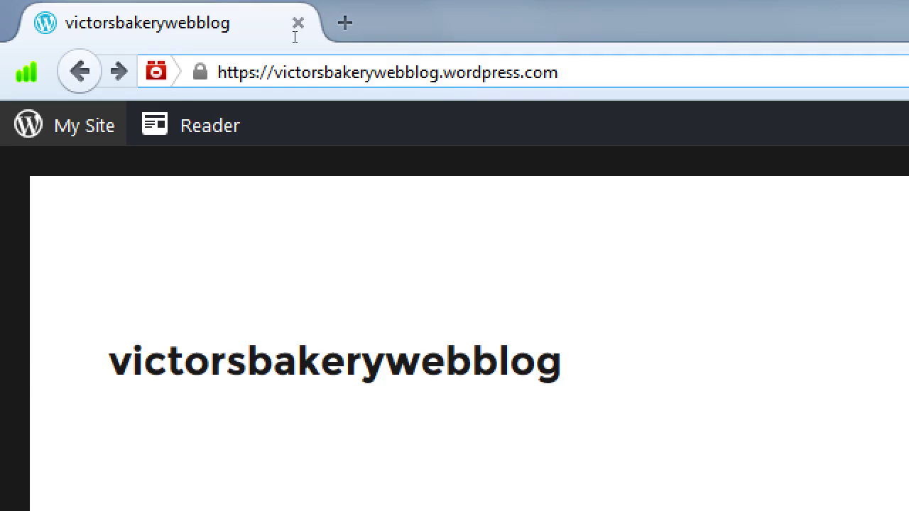
{"action": "type", "text": "/"}
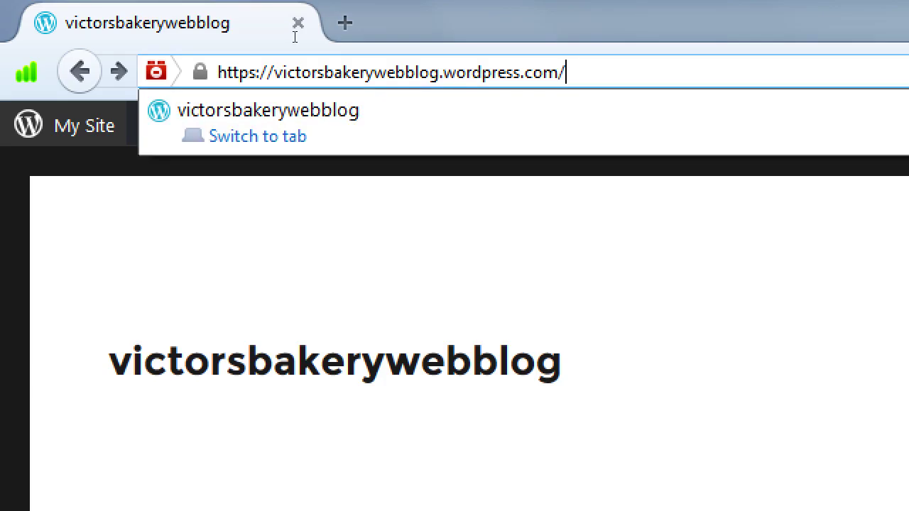
{"action": "type", "text": "wp-admin"}
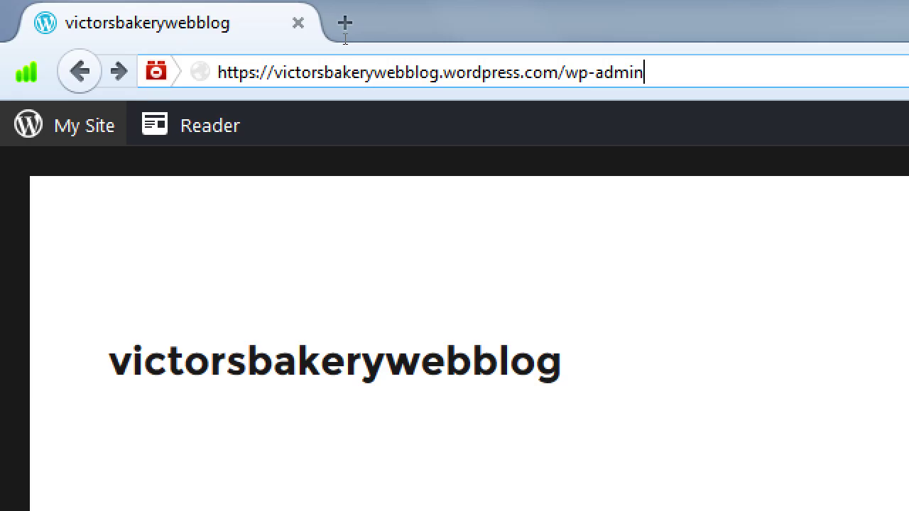
{"action": "key", "text": "Return"}
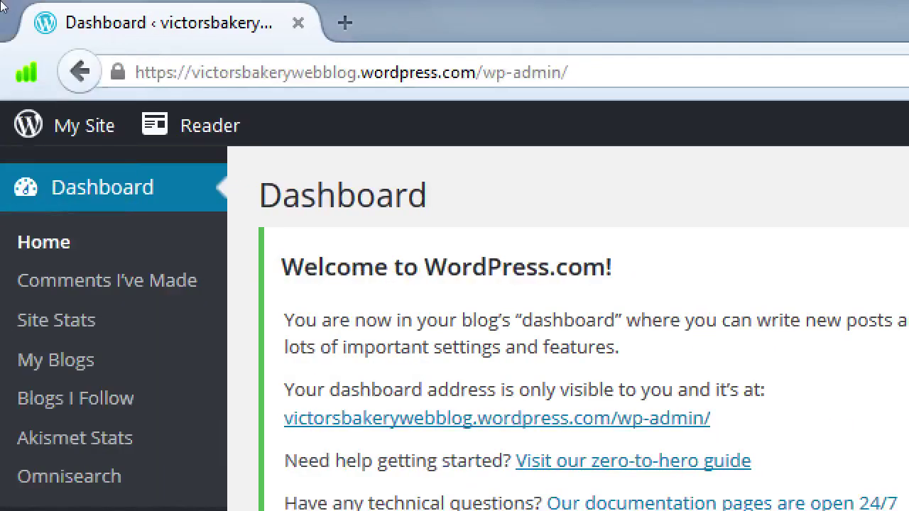
{"action": "left_click", "coordinate": [43, 103]}
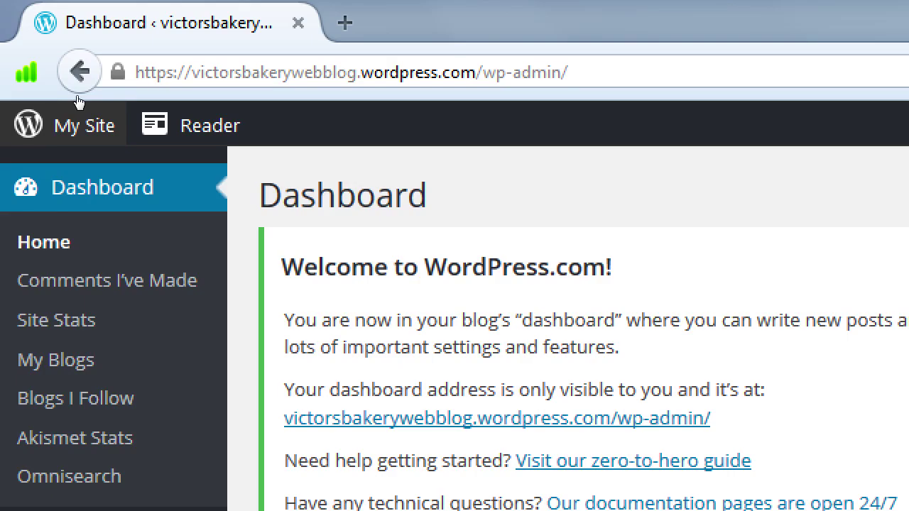
{"action": "key", "text": "ctrl+l"}
{"action": "key", "text": "End"}
{"action": "key", "text": "BackSpace"}
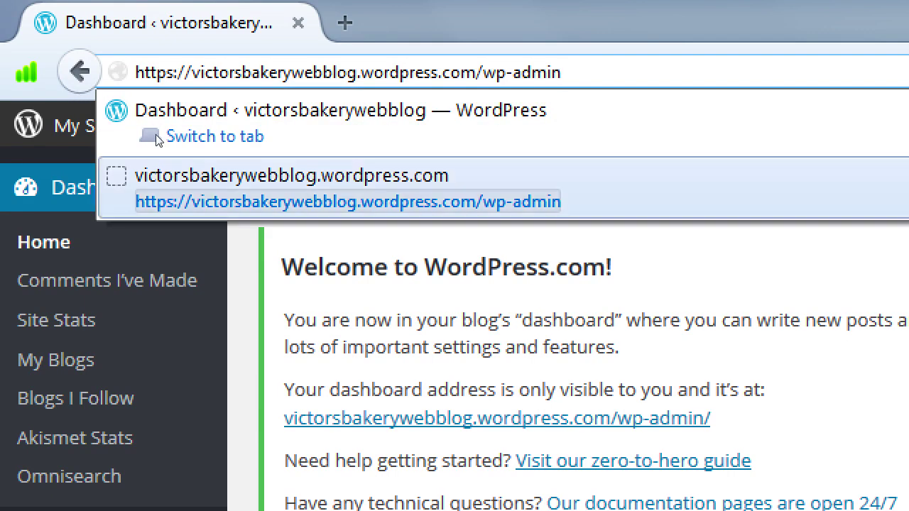
{"action": "left_click", "coordinate": [123, 142]}
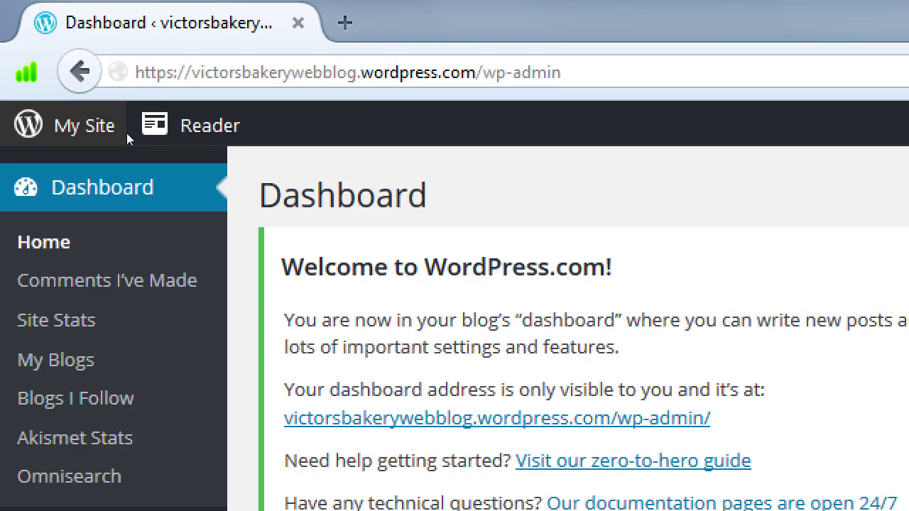
{"action": "key", "text": "super+minus"}
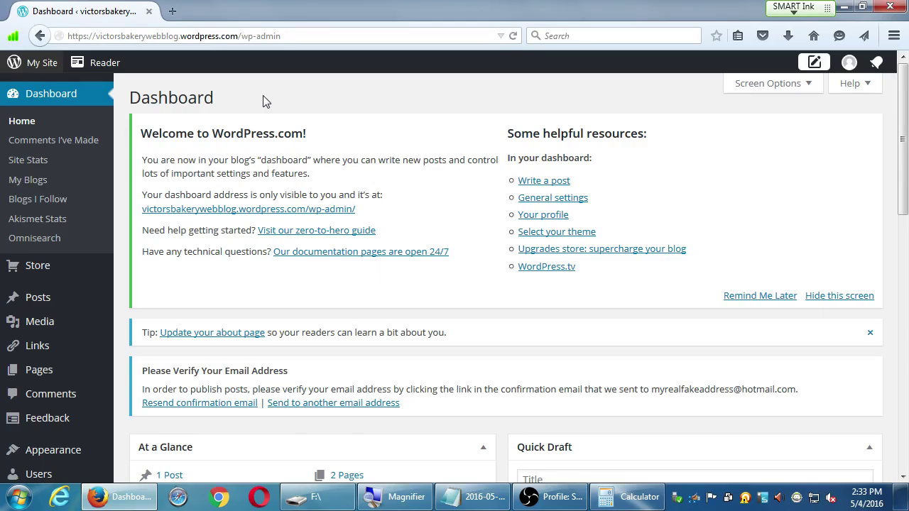
{"action": "scroll", "coordinate": [294, 427], "scroll_direction": "down", "scroll_amount": 6}
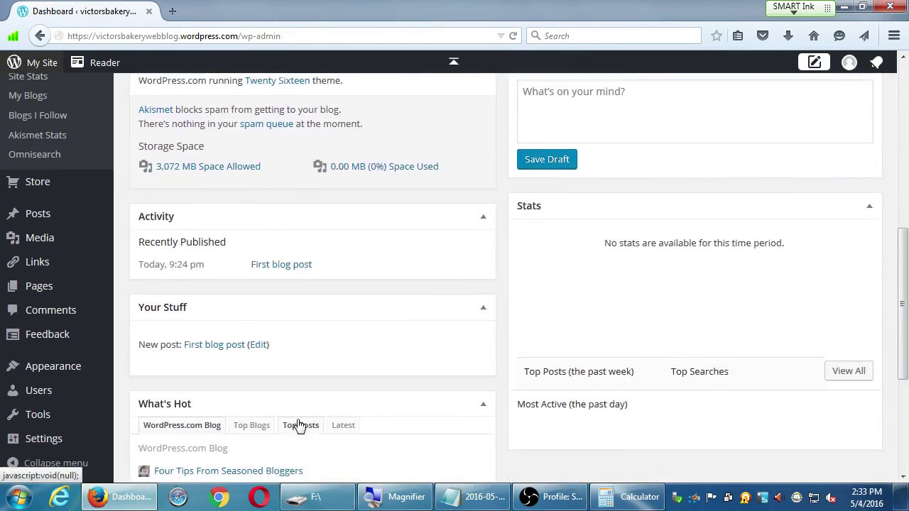
{"action": "scroll", "coordinate": [301, 425], "scroll_direction": "up", "scroll_amount": 2}
{"action": "scroll", "coordinate": [306, 421], "scroll_direction": "up", "scroll_amount": 4}
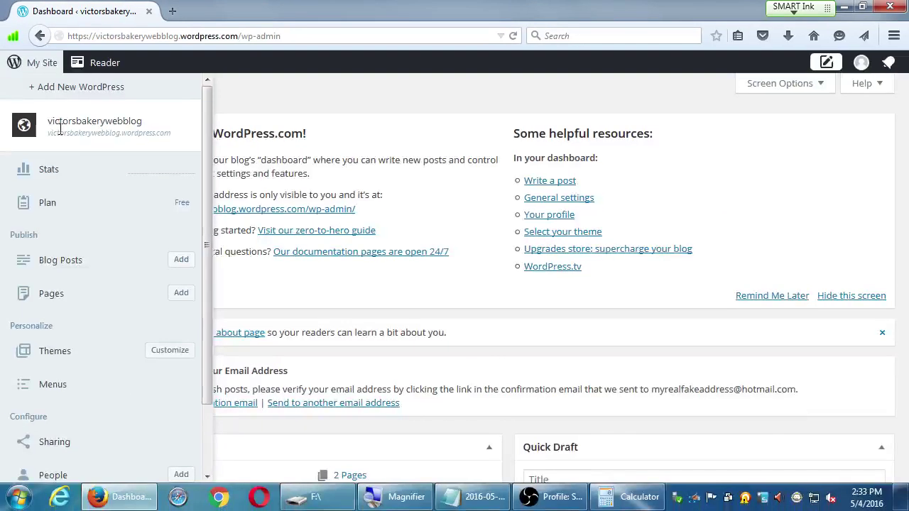
{"action": "left_click", "coordinate": [39, 66]}
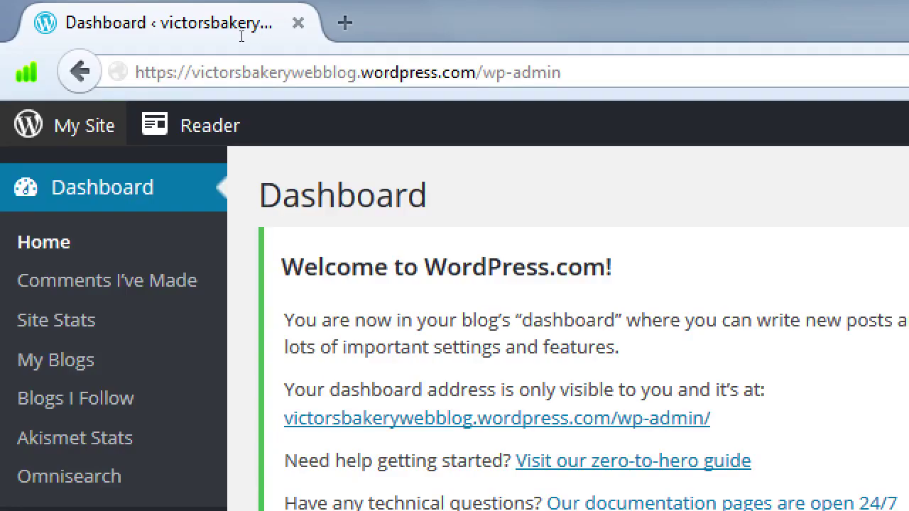
{"action": "left_click_drag", "start_coordinate": [561, 72], "coordinate": [483, 72]}
{"action": "key", "text": "BackSpace"}
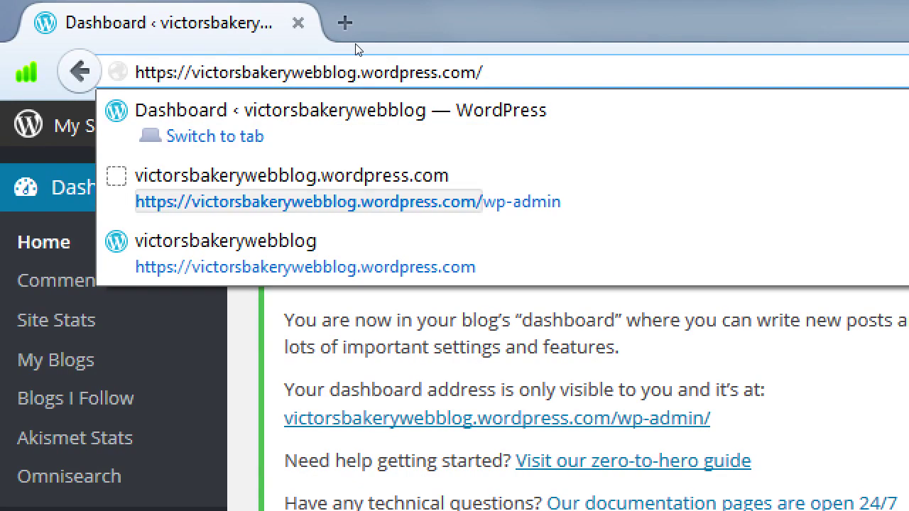
{"action": "key", "text": "Return"}
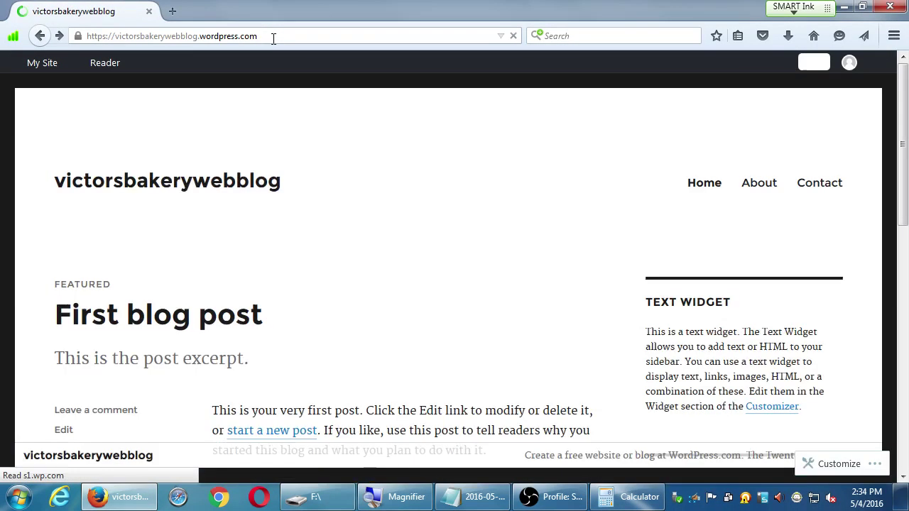
{"action": "scroll", "coordinate": [471, 142], "scroll_direction": "down", "scroll_amount": 5}
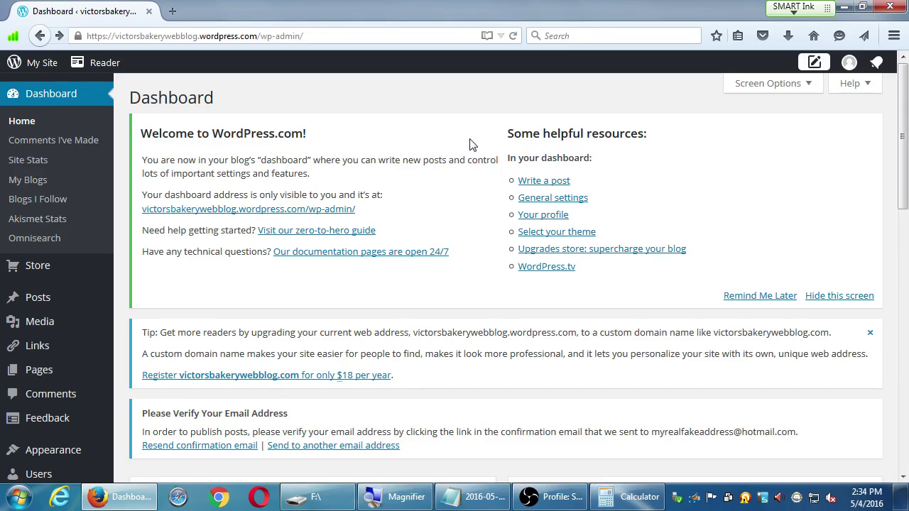
Step: Go to Settings > General in the left admin menu
{"action": "scroll", "coordinate": [14, 307], "scroll_direction": "down", "scroll_amount": 10}
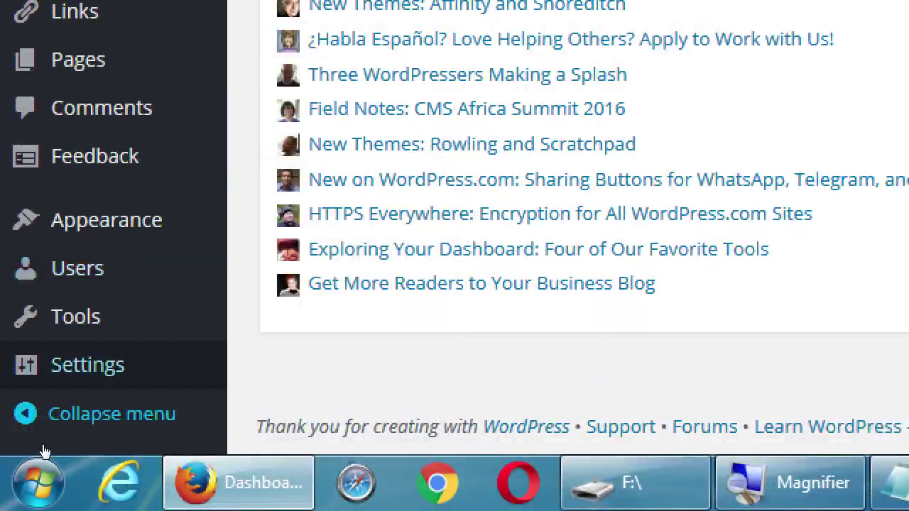
{"action": "mouse_move", "coordinate": [44, 449]}
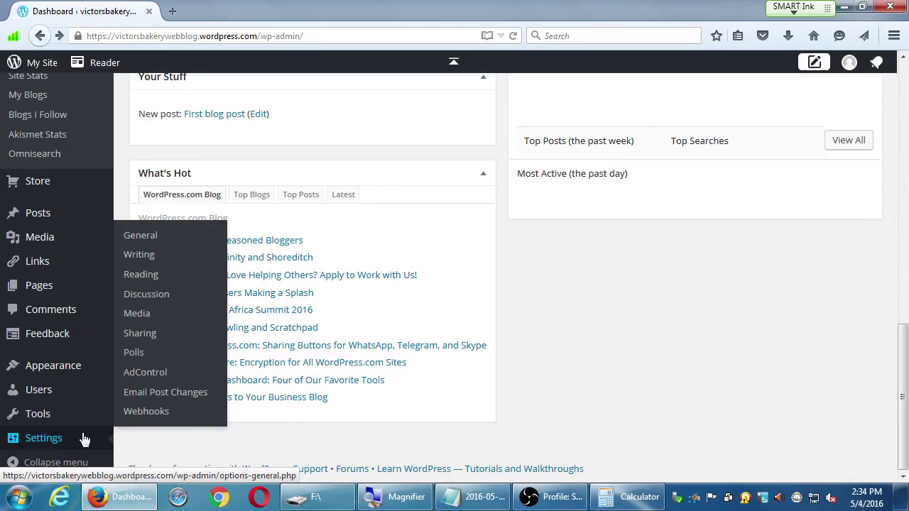
{"action": "left_click", "coordinate": [173, 493]}
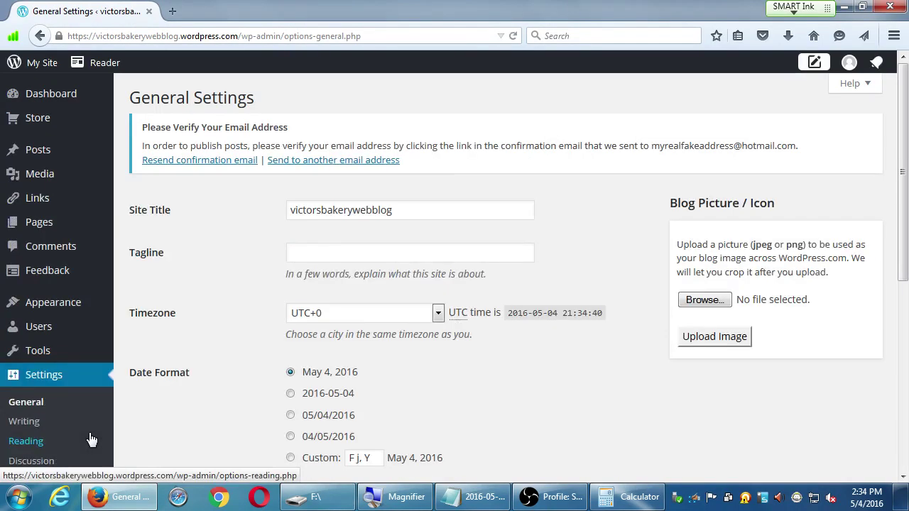
{"action": "left_click", "coordinate": [80, 403]}
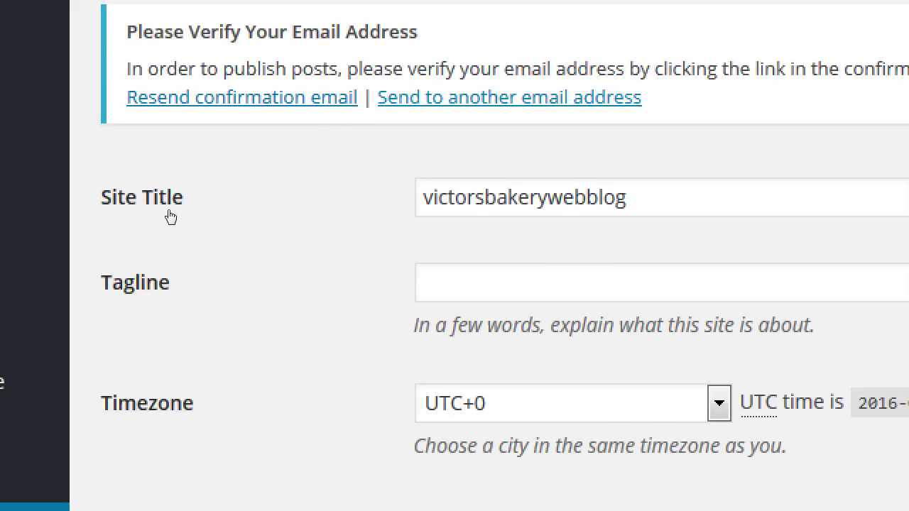
{"action": "left_click", "coordinate": [421, 209]}
{"action": "key", "text": "ctrl+a"}
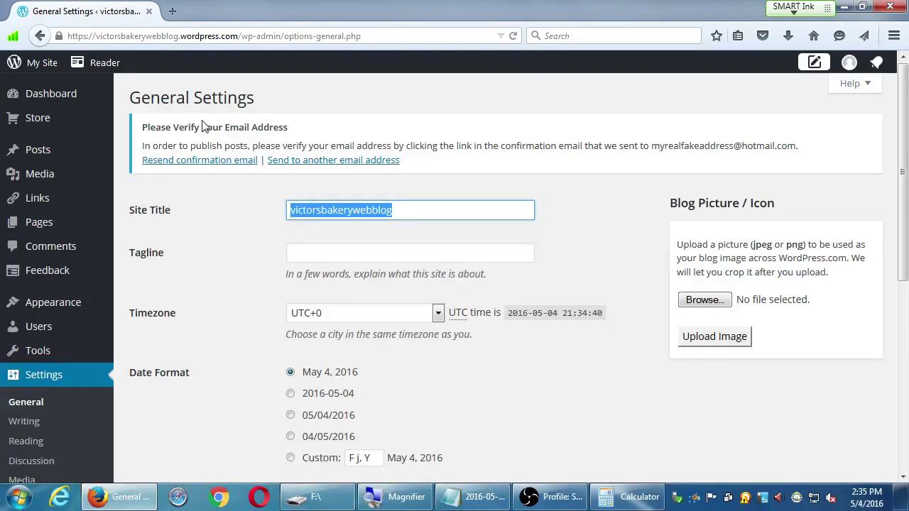
{"action": "left_click_drag", "start_coordinate": [241, 35], "coordinate": [513, 19]}
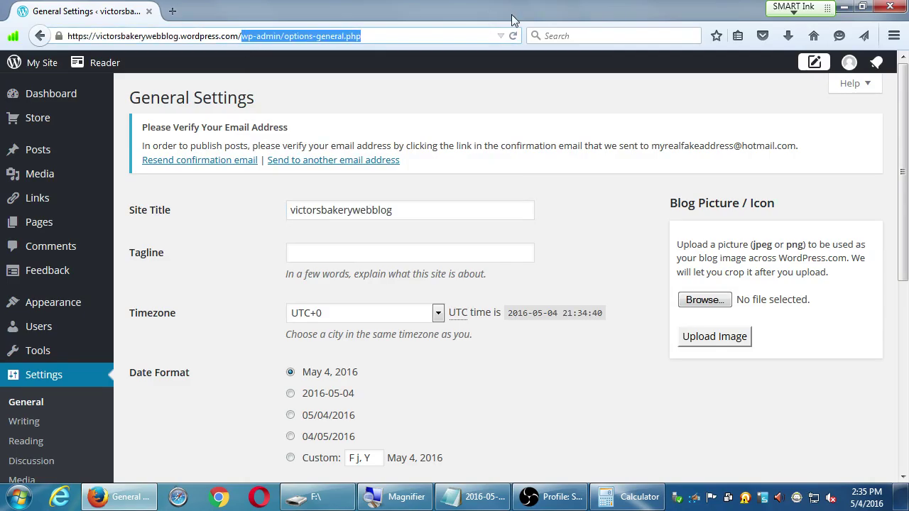
{"action": "key", "text": "BackSpace"}
{"action": "key", "text": "Return"}
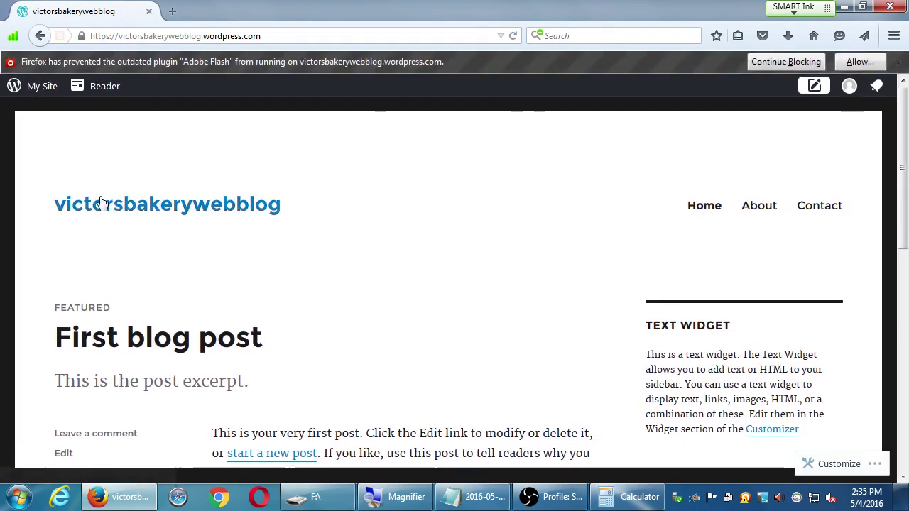
{"action": "left_click", "coordinate": [90, 205]}
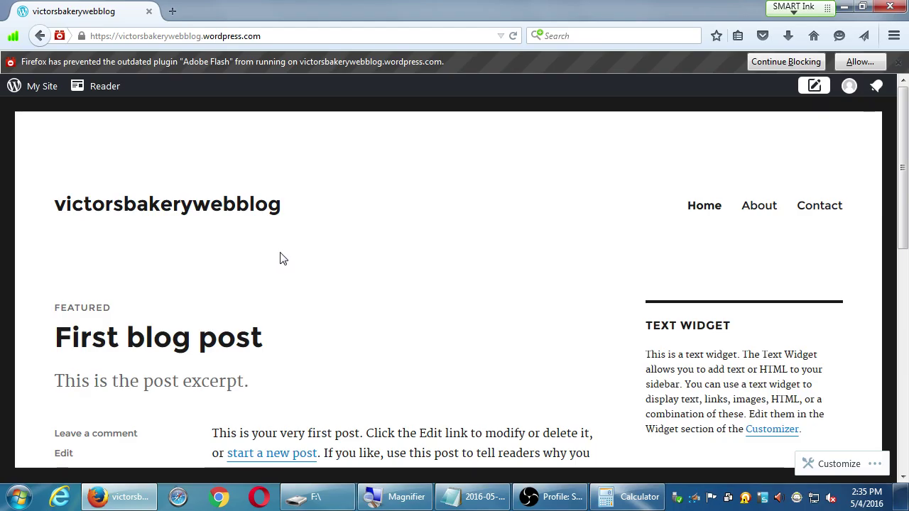
{"action": "key", "text": "alt+Left"}
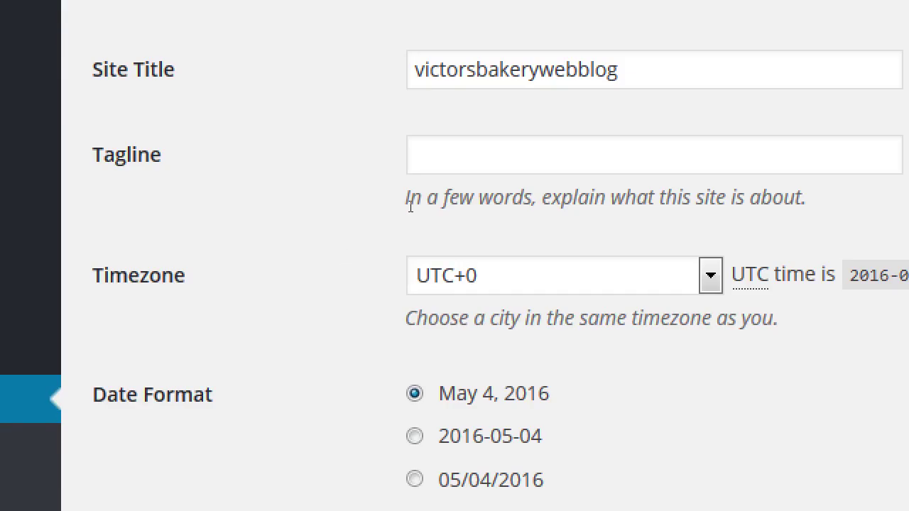
Step: Enter Victor's Bakery as the Site Title and load the blog's front page in a new tab
{"action": "key", "text": "Tab"}
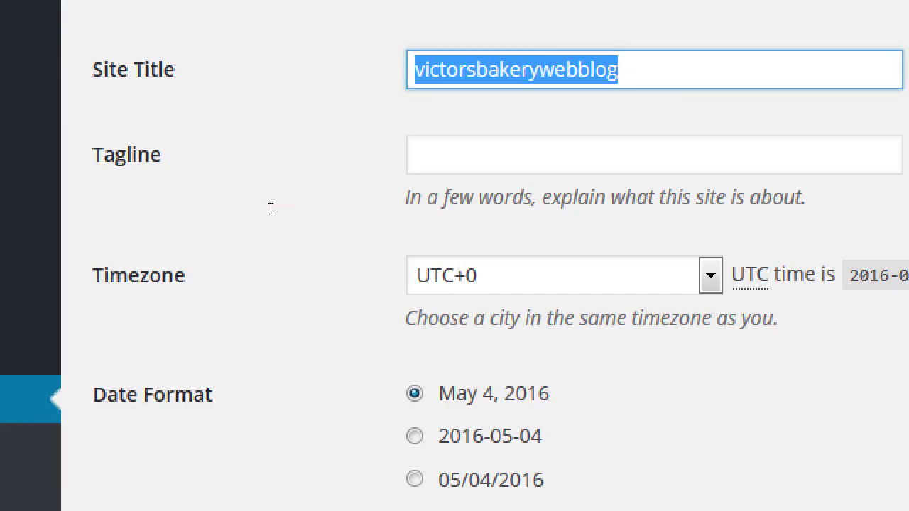
{"action": "type", "text": "Victor"}
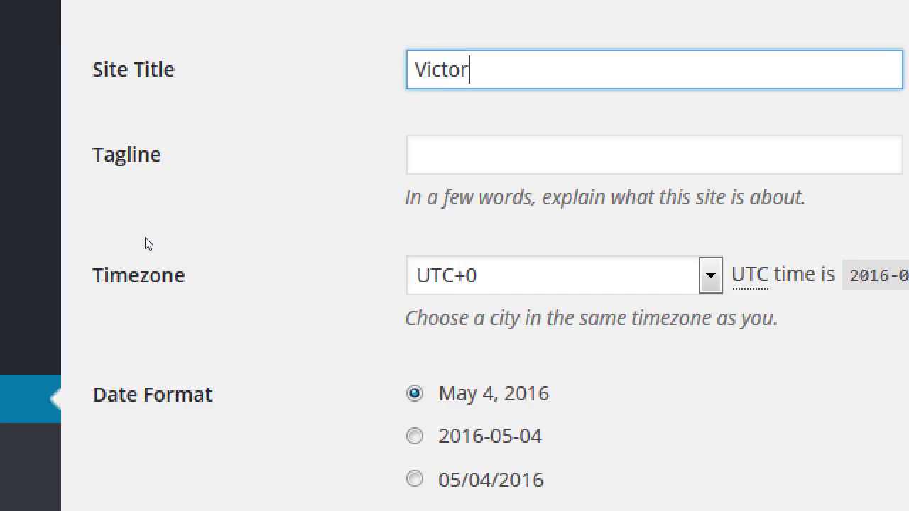
{"action": "type", "text": "'s Bakery"}
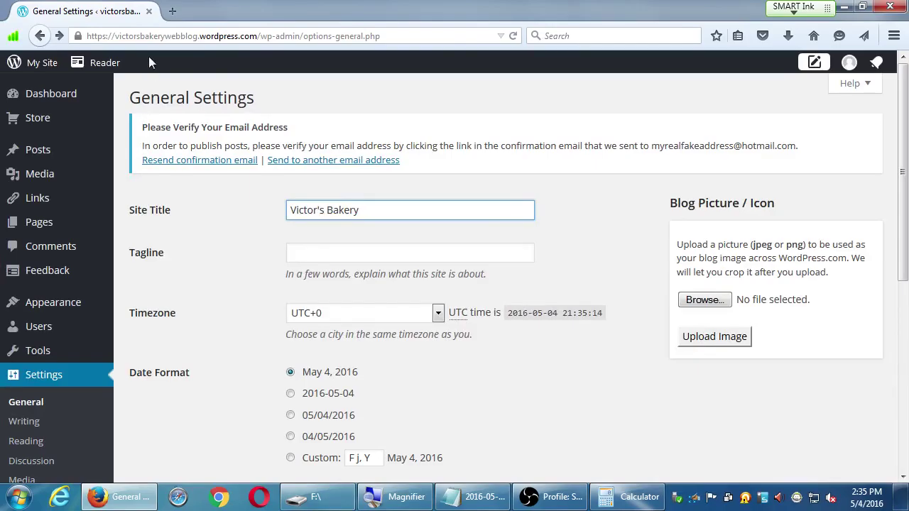
{"action": "left_click", "coordinate": [150, 36]}
{"action": "key", "text": "ctrl+c"}
{"action": "key", "text": "ctrl+t"}
{"action": "key", "text": "ctrl+v"}
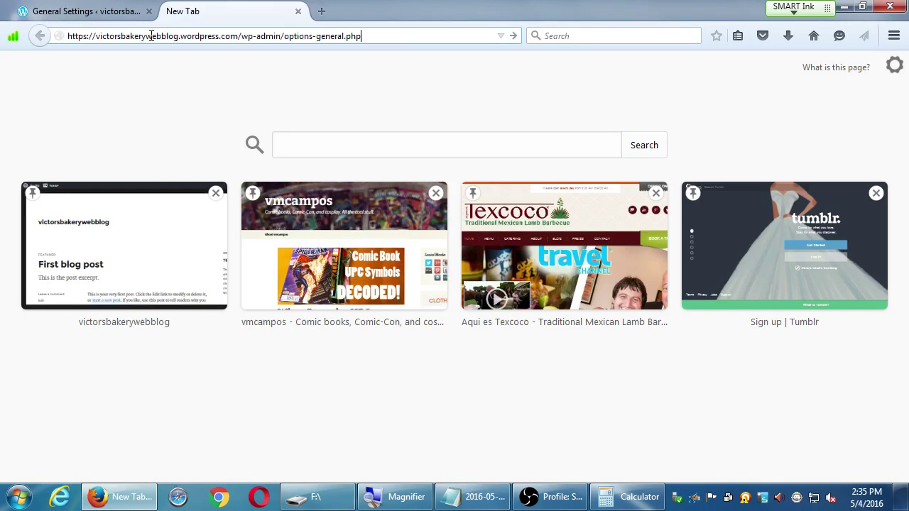
{"action": "key", "text": "ctrl+shift+Left"}
{"action": "key", "text": "ctrl+shift+Left"}
{"action": "key", "text": "ctrl+shift+Left"}
{"action": "key", "text": "ctrl+shift+Left"}
{"action": "key", "text": "ctrl+shift+Left"}
{"action": "key", "text": "ctrl+shift+Left"}
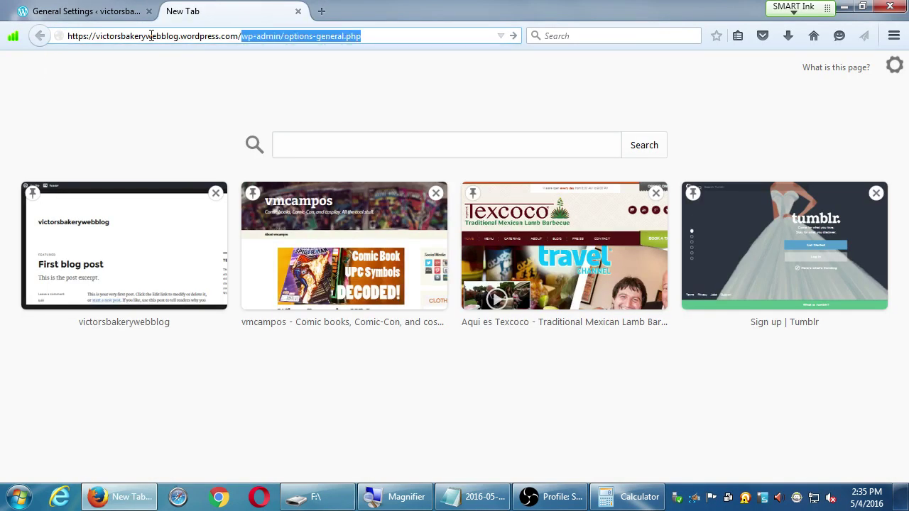
{"action": "key", "text": "BackSpace"}
{"action": "key", "text": "Return"}
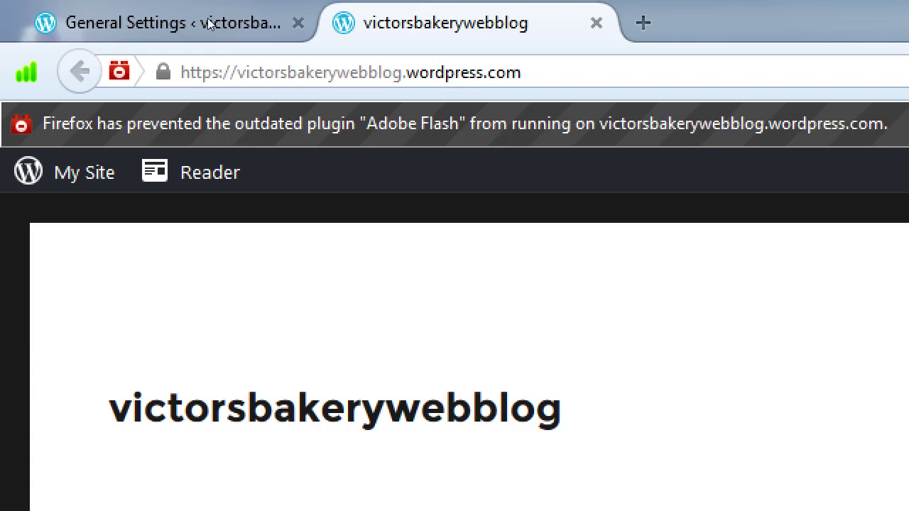
{"action": "left_click", "coordinate": [182, 24]}
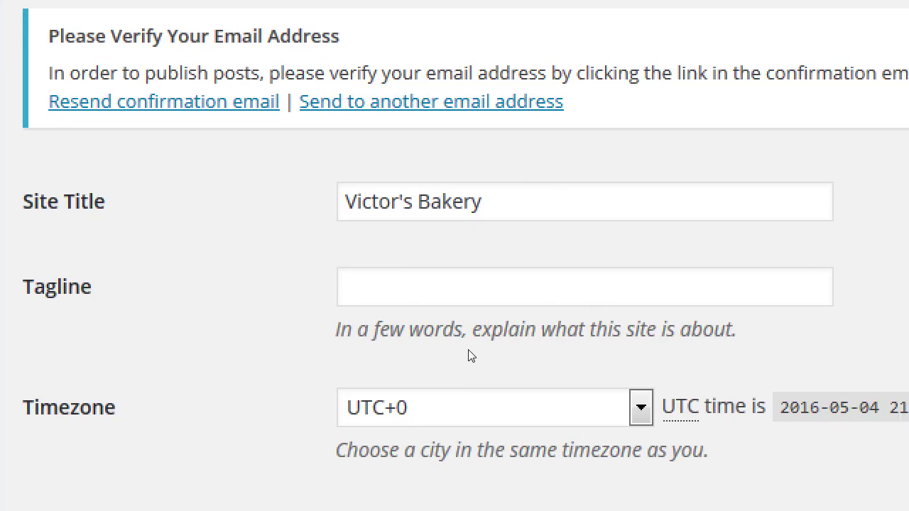
Step: Type 'San Diego Bakery Specializing in Healthy Alternatives' into the Tagline field
{"action": "left_click", "coordinate": [415, 218]}
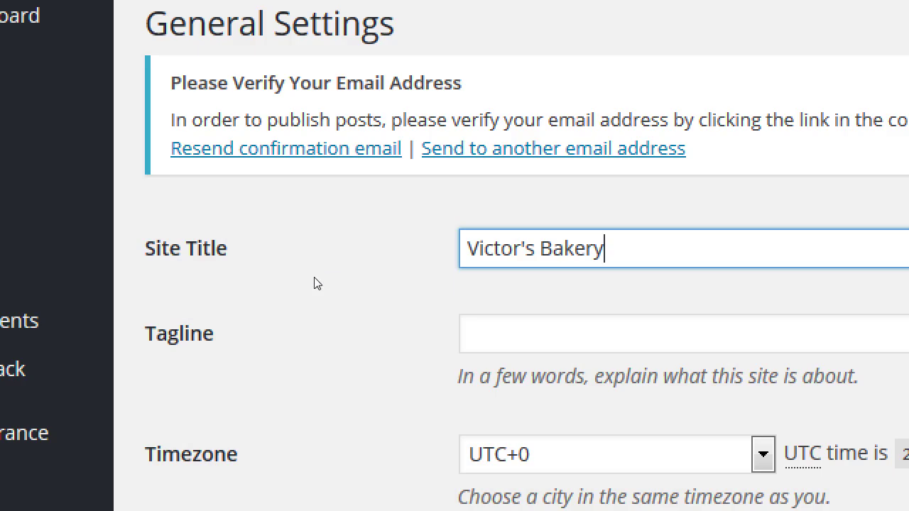
{"action": "left_click_drag", "start_coordinate": [511, 376], "coordinate": [589, 376]}
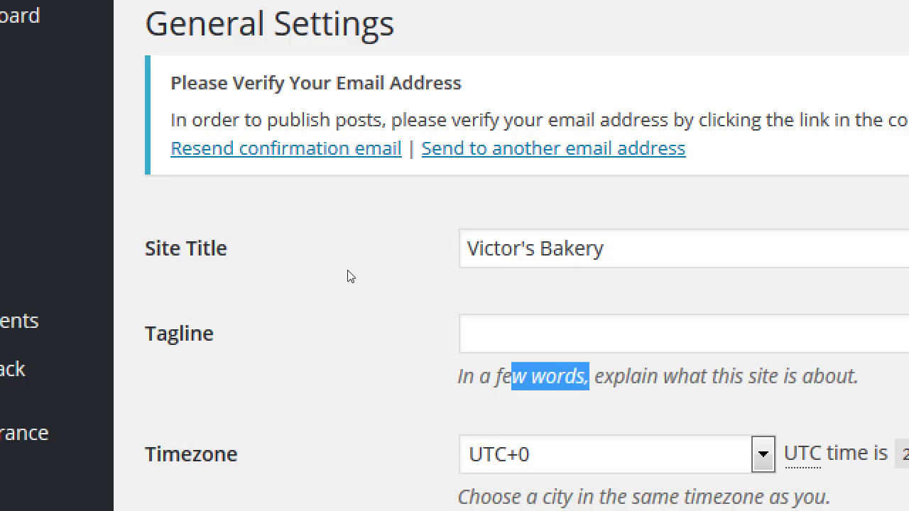
{"action": "key", "text": "Tab"}
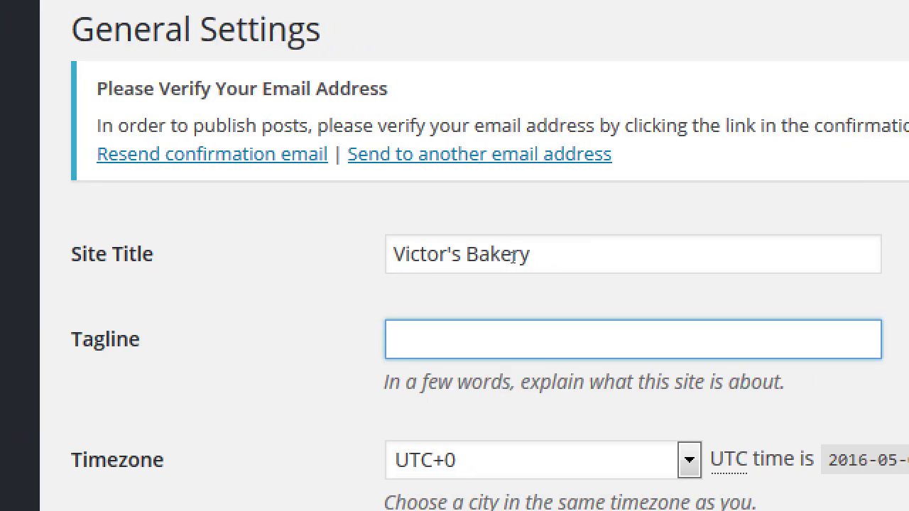
{"action": "type", "text": "sAn"}
{"action": "key", "text": "BackSpace"}
{"action": "key", "text": "BackSpace"}
{"action": "key", "text": "BackSpace"}
{"action": "key", "text": "BackSpace"}
{"action": "type", "text": "San Diego Bak"}
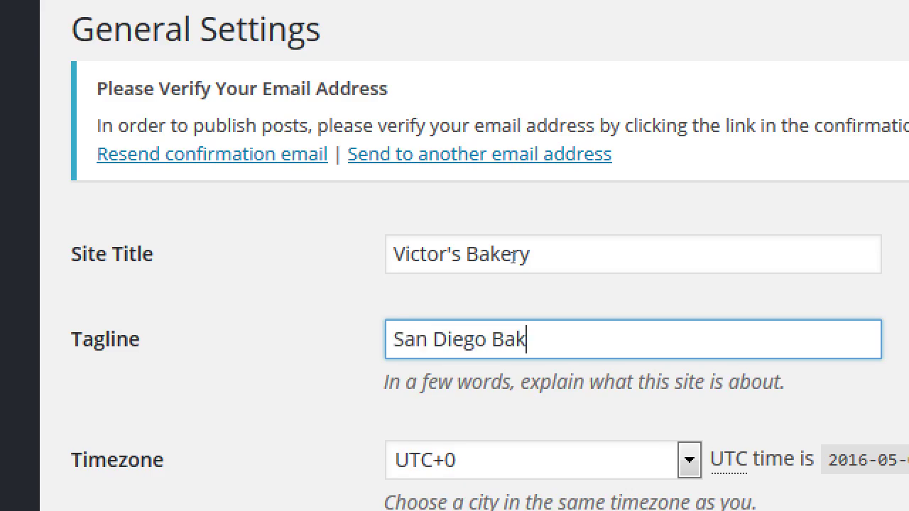
{"action": "type", "text": "ery Specializing in"}
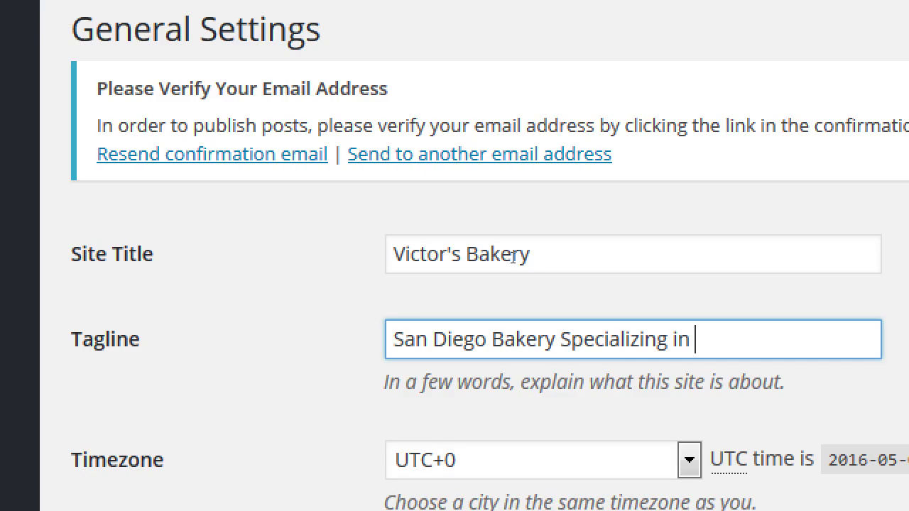
{"action": "type", "text": "Healt"}
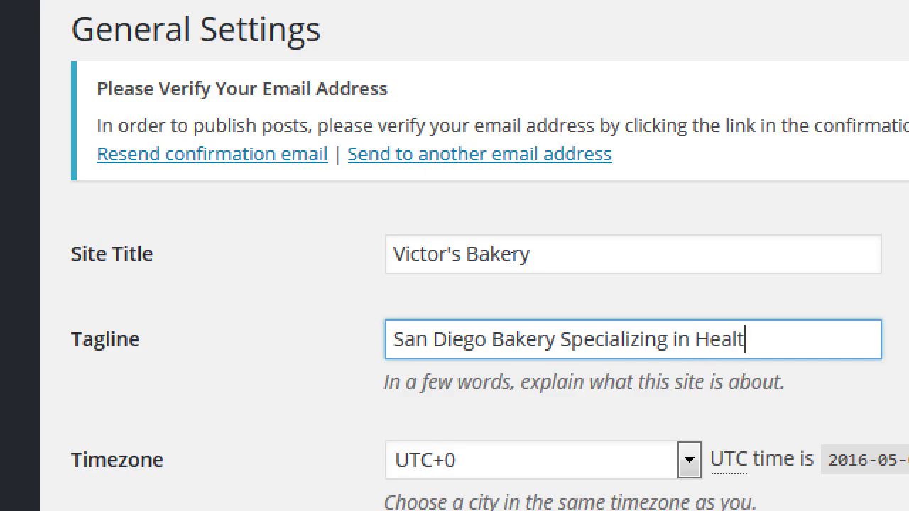
{"action": "type", "text": "hy Alternatives"}
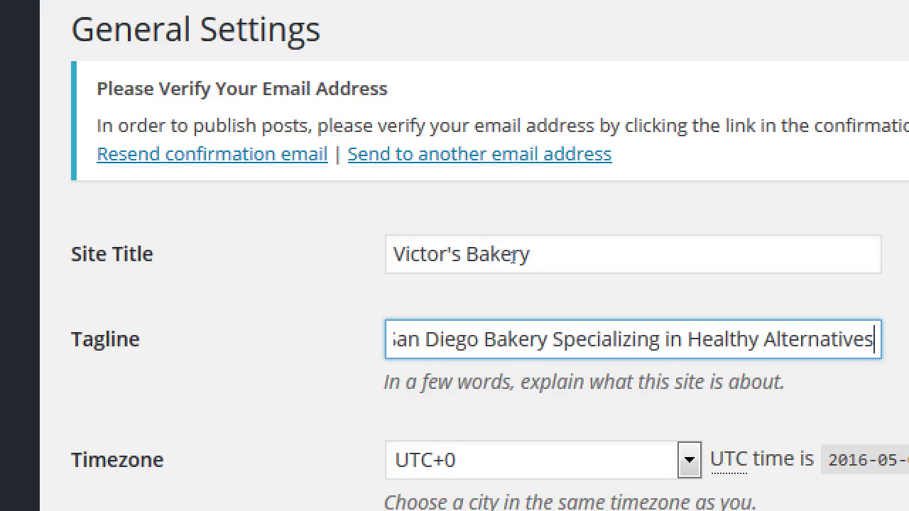
Step: Remove the junk letters and trailing space from the end of the tagline
{"action": "key", "text": "Home"}
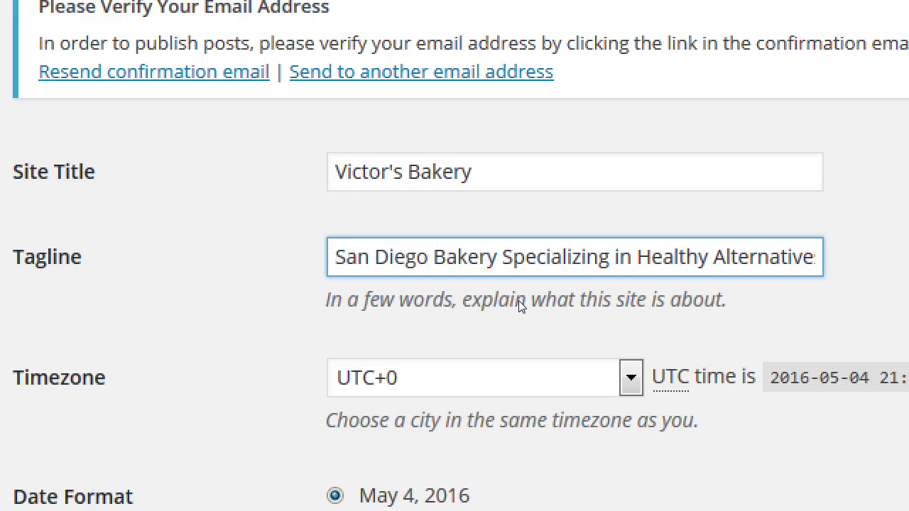
{"action": "key", "text": "End"}
{"action": "type", "text": "jdhf"}
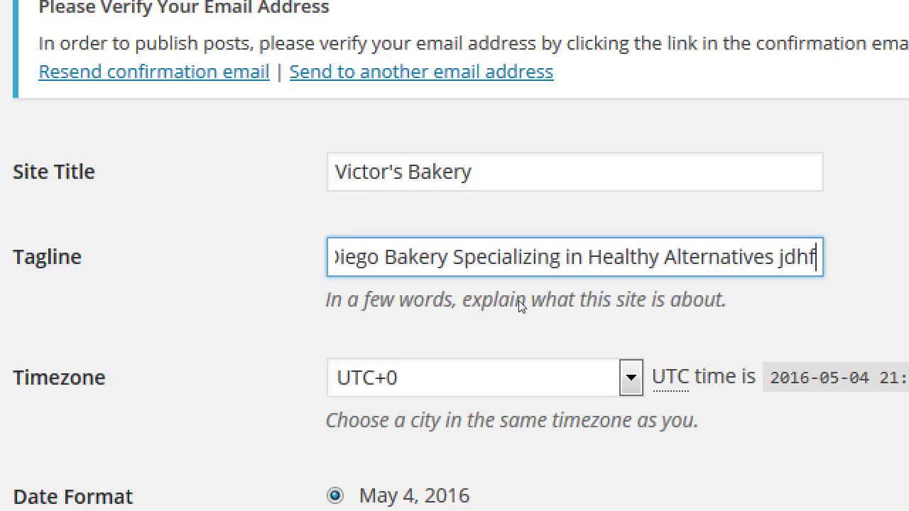
{"action": "type", "text": "jdhfjdhfjfdhdjfhjdfh"}
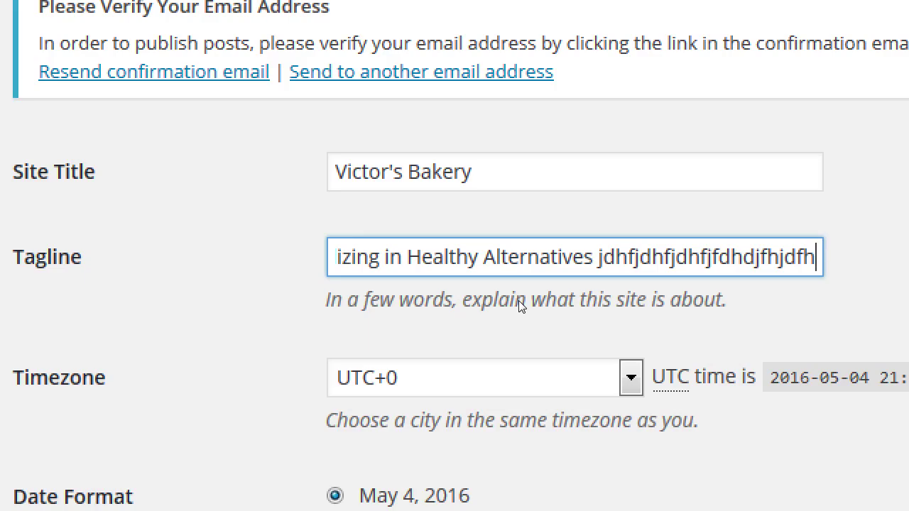
{"action": "key", "text": "BackSpace"}
{"action": "key", "text": "BackSpace"}
{"action": "key", "text": "BackSpace"}
{"action": "key", "text": "BackSpace"}
{"action": "key", "text": "BackSpace"}
{"action": "key", "text": "BackSpace"}
{"action": "key", "text": "BackSpace"}
{"action": "key", "text": "BackSpace"}
{"action": "key", "text": "BackSpace"}
{"action": "key", "text": "BackSpace"}
{"action": "key", "text": "BackSpace"}
{"action": "key", "text": "BackSpace"}
{"action": "key", "text": "BackSpace"}
{"action": "key", "text": "BackSpace"}
{"action": "key", "text": "BackSpace"}
{"action": "key", "text": "BackSpace"}
{"action": "key", "text": "BackSpace"}
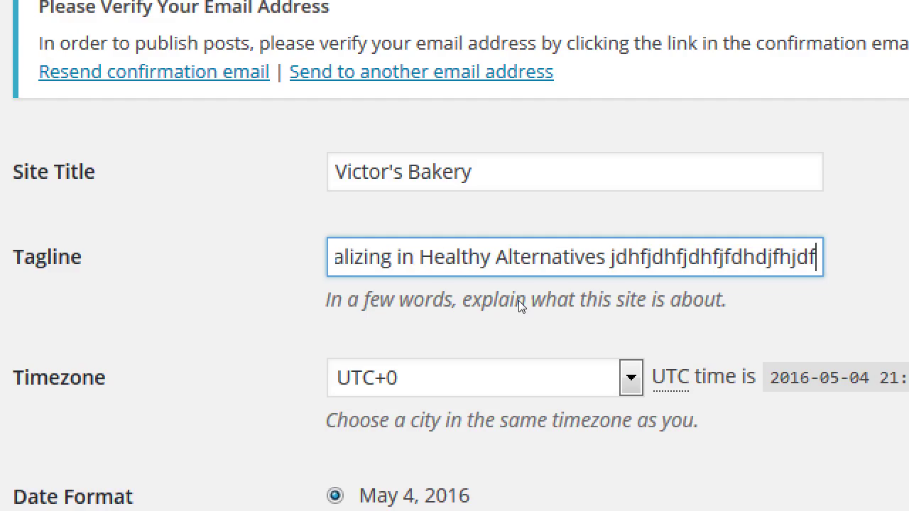
{"action": "key", "text": "BackSpace"}
{"action": "key", "text": "BackSpace"}
{"action": "key", "text": "BackSpace"}
{"action": "key", "text": "BackSpace"}
{"action": "key", "text": "BackSpace"}
{"action": "key", "text": "BackSpace"}
{"action": "key", "text": "BackSpace"}
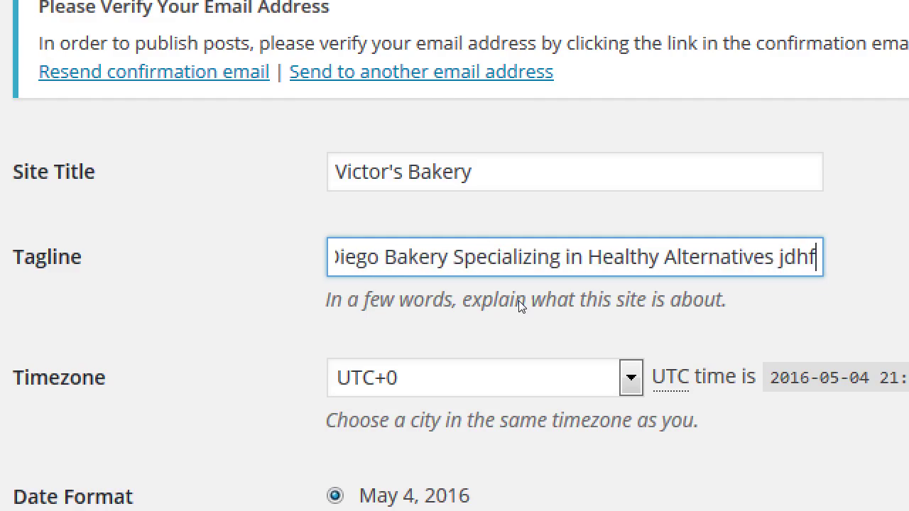
{"action": "key", "text": "BackSpace"}
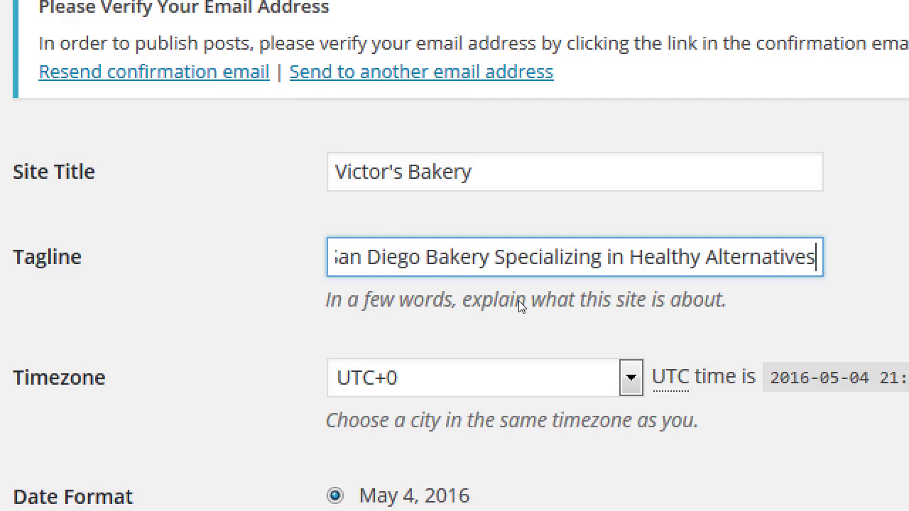
{"action": "key", "text": "Home"}
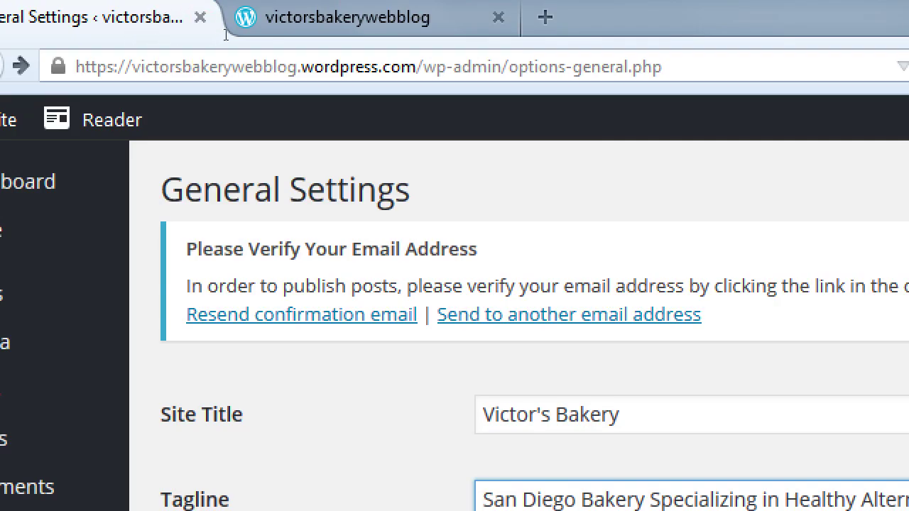
{"action": "left_click_drag", "start_coordinate": [416, 67], "coordinate": [223, 67]}
{"action": "left_click_drag", "start_coordinate": [162, 44], "coordinate": [120, 45]}
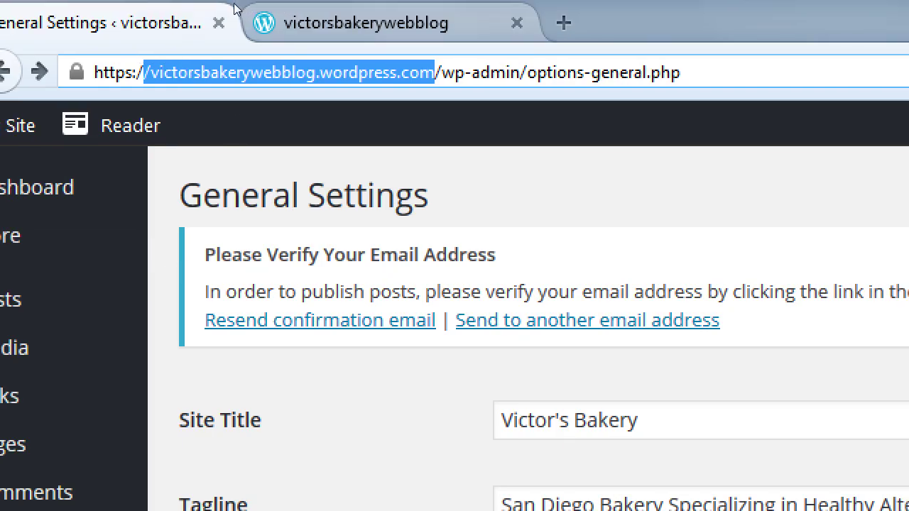
{"action": "left_click", "coordinate": [241, 14]}
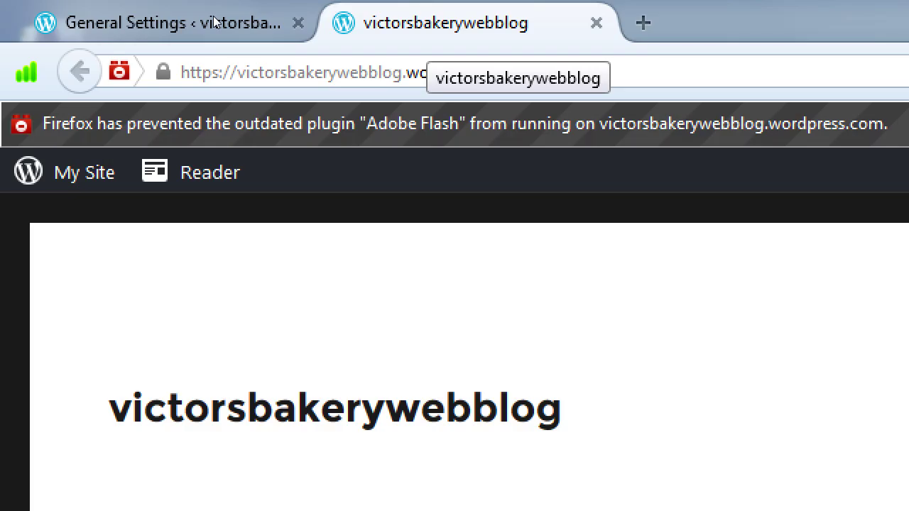
{"action": "left_click", "coordinate": [71, 11]}
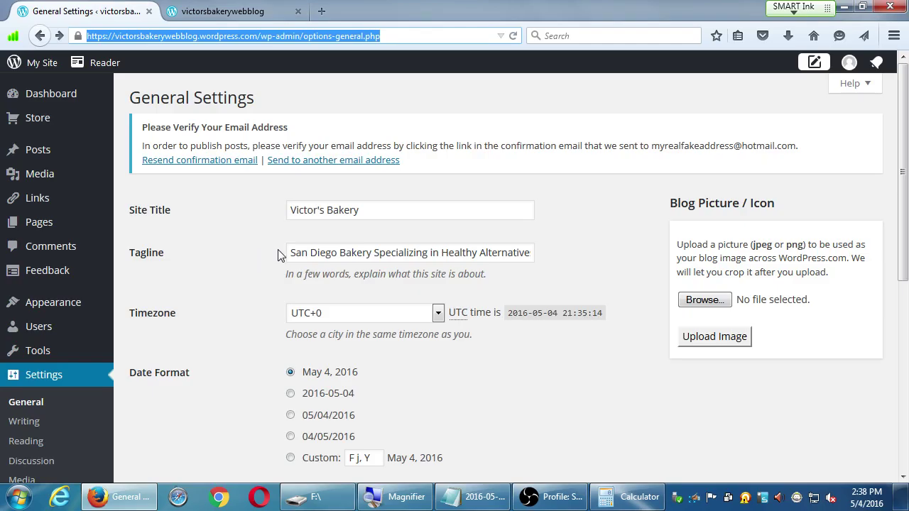
Step: Set the Timezone to Los Angeles
{"action": "left_click", "coordinate": [439, 316]}
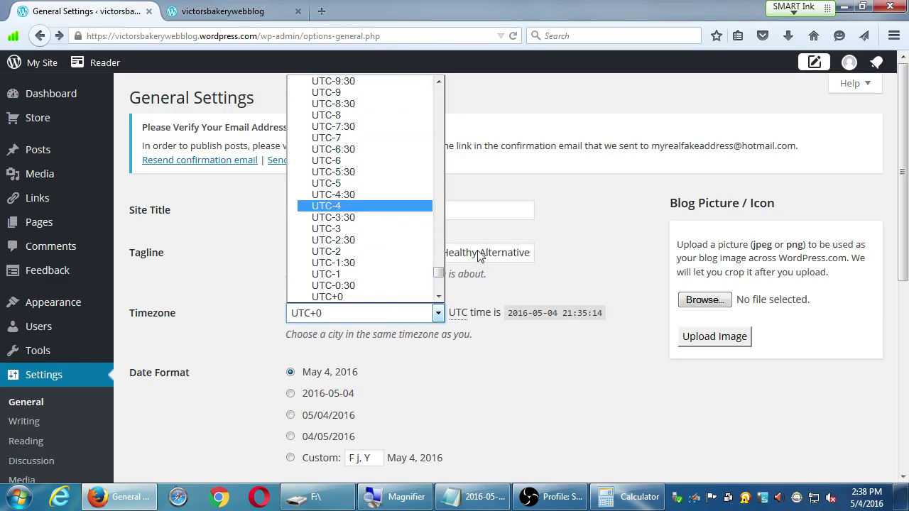
{"action": "left_click", "coordinate": [442, 318]}
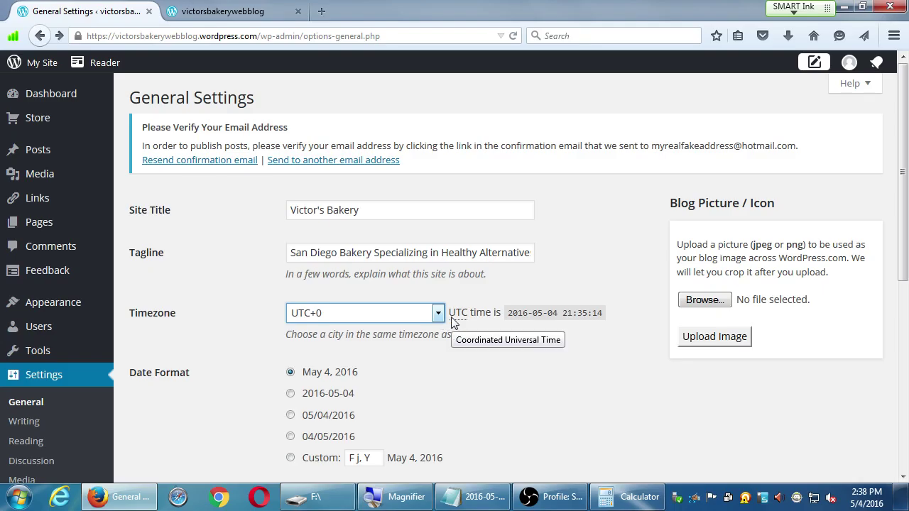
{"action": "type", "text": "los"}
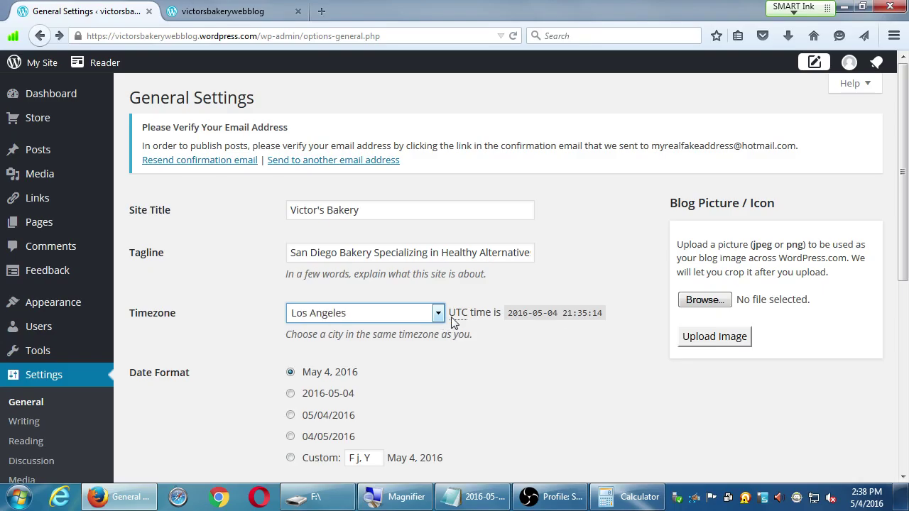
{"action": "left_click", "coordinate": [440, 321]}
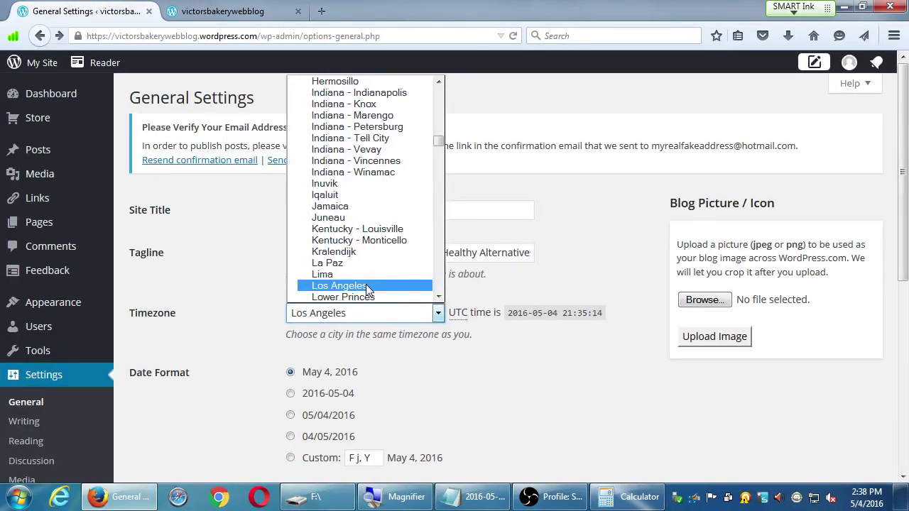
{"action": "left_click", "coordinate": [237, 287]}
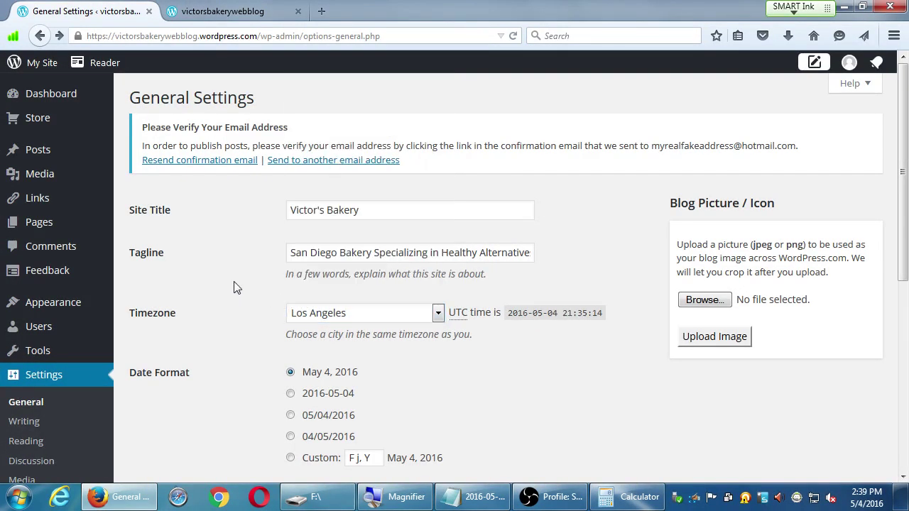
Step: Save the general settings changes
{"action": "scroll", "coordinate": [234, 285], "scroll_direction": "down", "scroll_amount": 3}
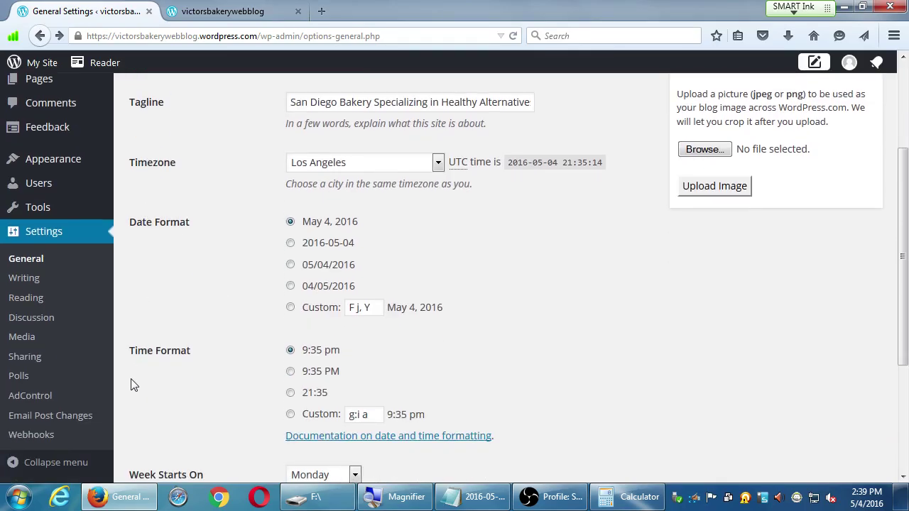
{"action": "scroll", "coordinate": [134, 385], "scroll_direction": "down", "scroll_amount": 2}
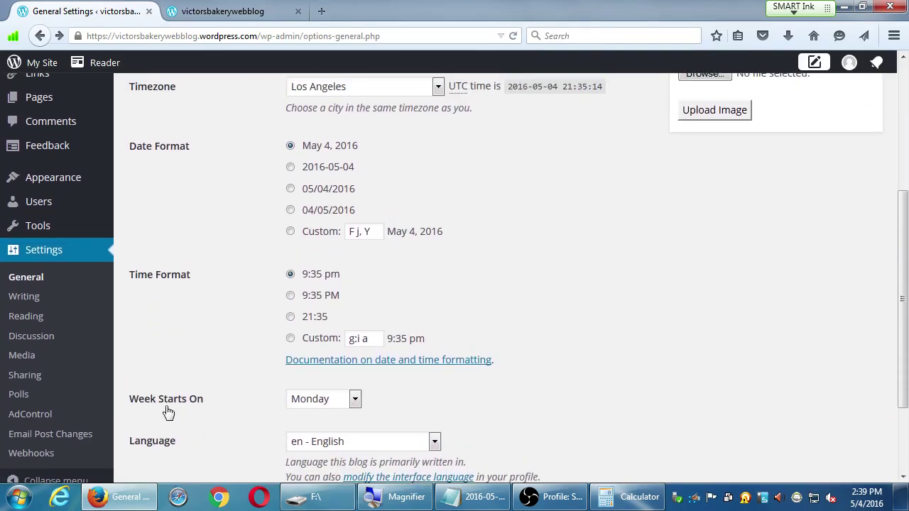
{"action": "scroll", "coordinate": [168, 412], "scroll_direction": "down", "scroll_amount": 2}
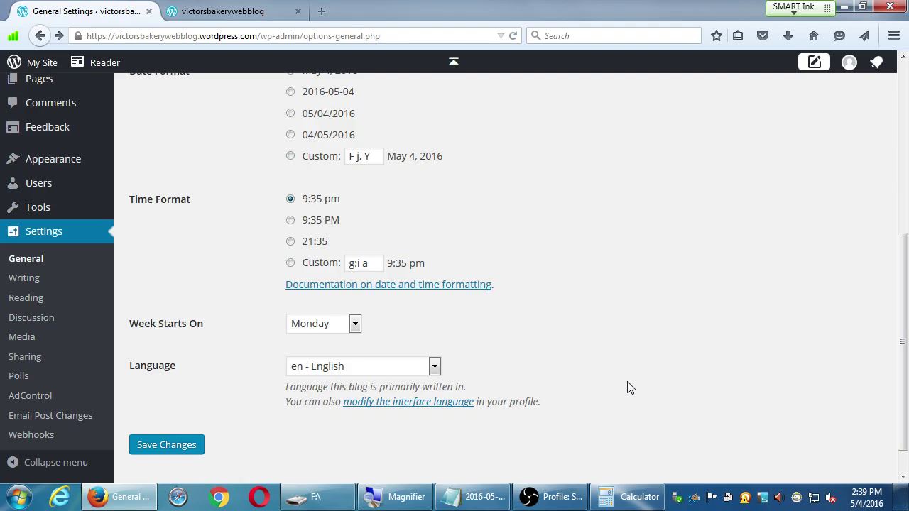
{"action": "scroll", "coordinate": [635, 386], "scroll_direction": "up", "scroll_amount": 5}
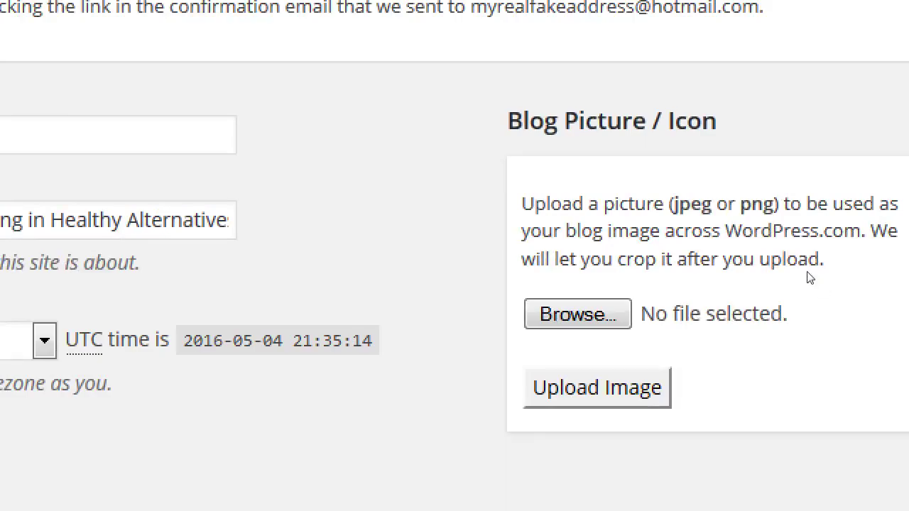
{"action": "left_click_drag", "start_coordinate": [741, 248], "coordinate": [807, 252]}
{"action": "left_click_drag", "start_coordinate": [674, 205], "coordinate": [670, 204]}
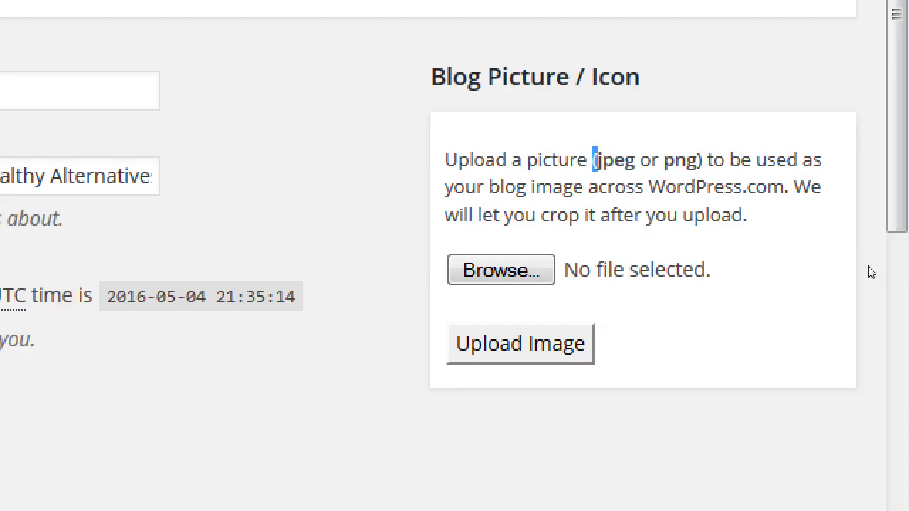
{"action": "left_click", "coordinate": [856, 262]}
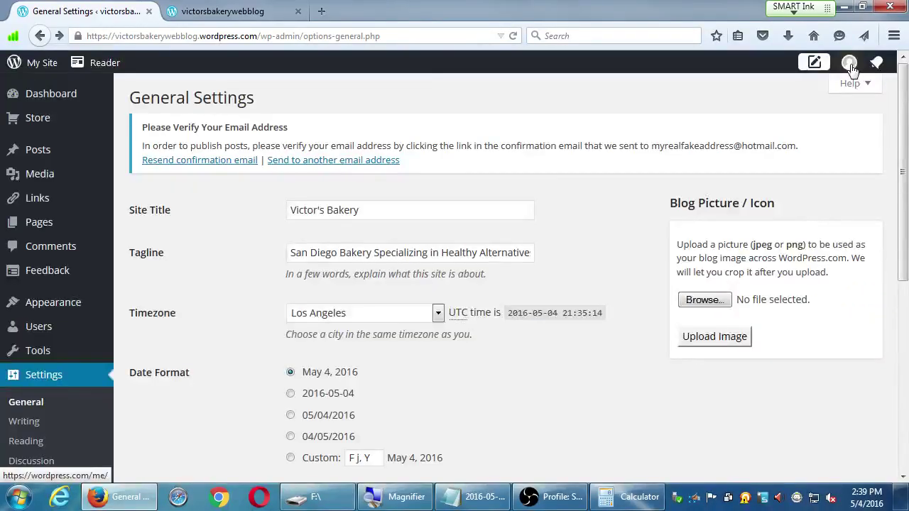
{"action": "scroll", "coordinate": [643, 268], "scroll_direction": "down", "scroll_amount": 1}
{"action": "scroll", "coordinate": [643, 268], "scroll_direction": "down", "scroll_amount": 4}
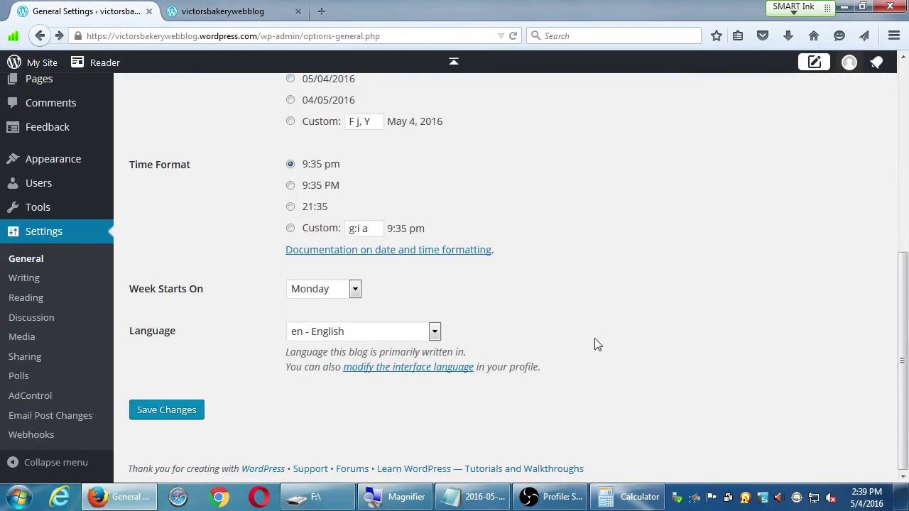
{"action": "left_click", "coordinate": [171, 411]}
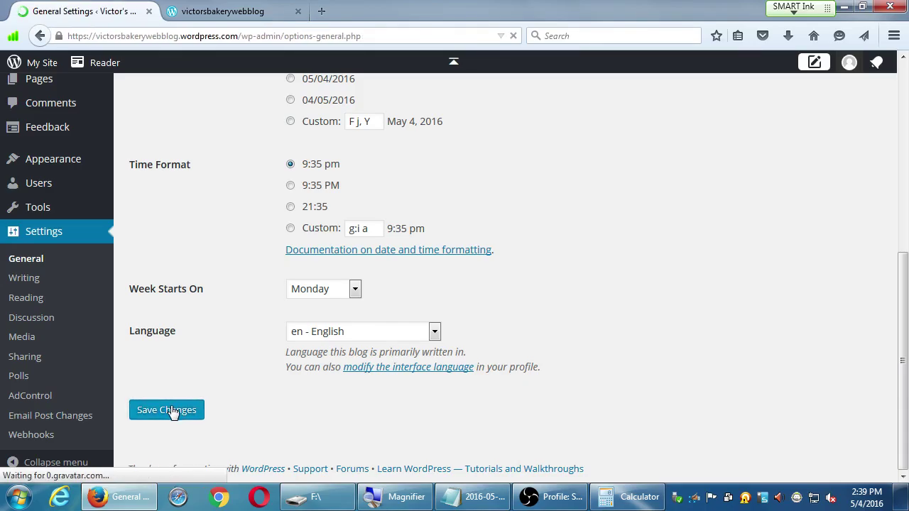
Step: Go to Settings > Reading in the admin sidebar to show the blog's front page and feed options
{"action": "scroll", "coordinate": [693, 381], "scroll_direction": "down", "scroll_amount": 3}
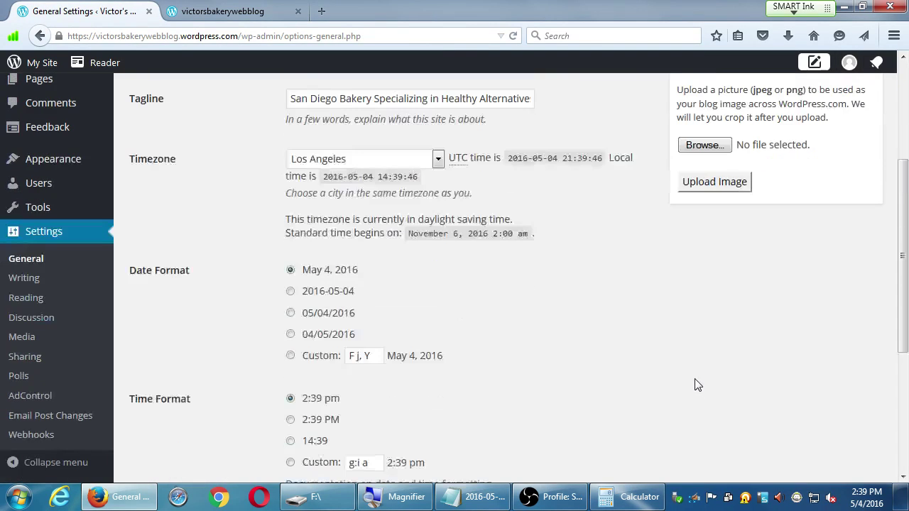
{"action": "scroll", "coordinate": [696, 384], "scroll_direction": "up", "scroll_amount": 3}
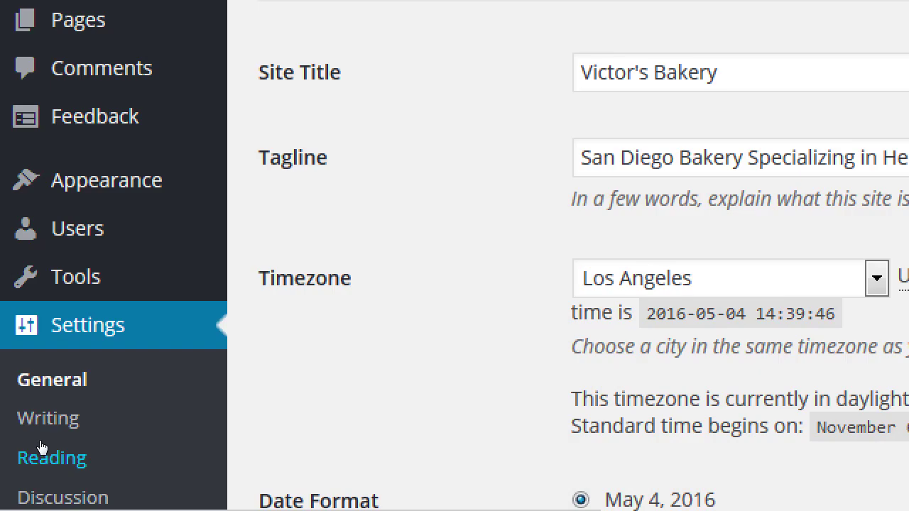
{"action": "left_click", "coordinate": [41, 447]}
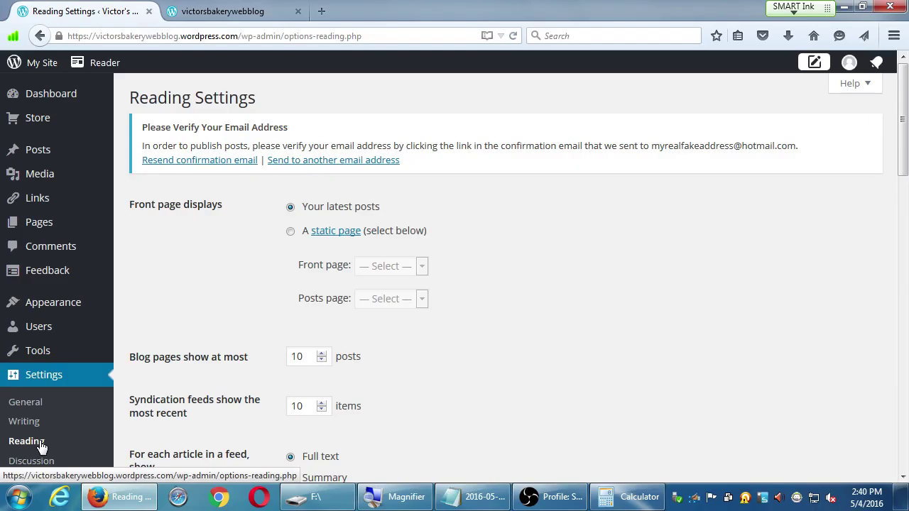
{"action": "left_click", "coordinate": [41, 446]}
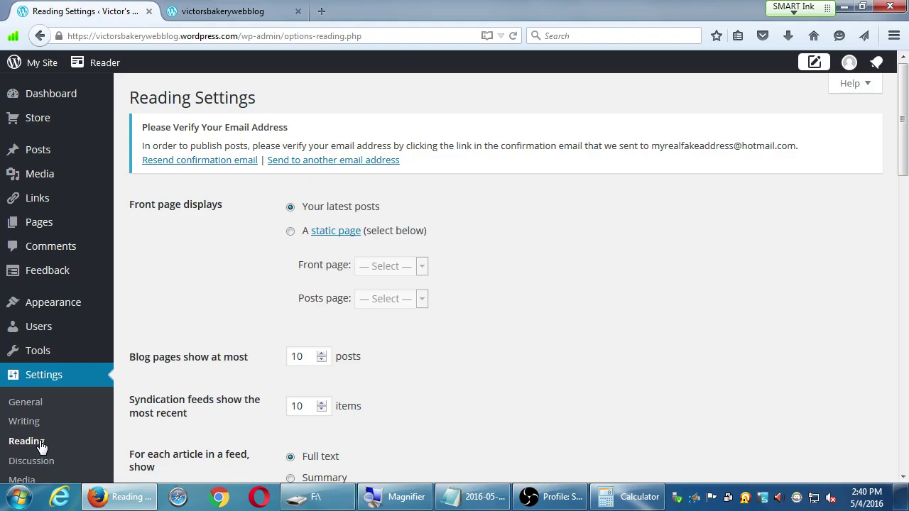
{"action": "scroll", "coordinate": [345, 379], "scroll_direction": "down", "scroll_amount": 12}
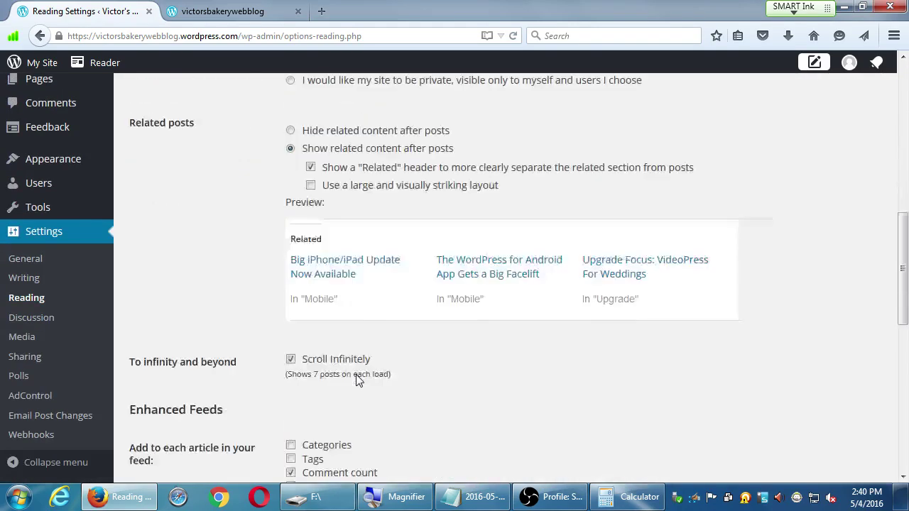
{"action": "scroll", "coordinate": [358, 380], "scroll_direction": "up", "scroll_amount": 12}
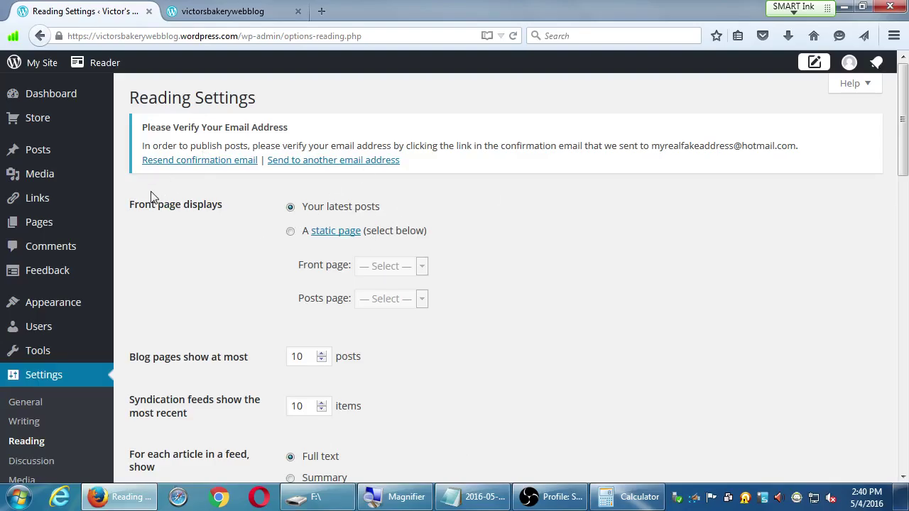
{"action": "left_click_drag", "start_coordinate": [141, 206], "coordinate": [209, 206]}
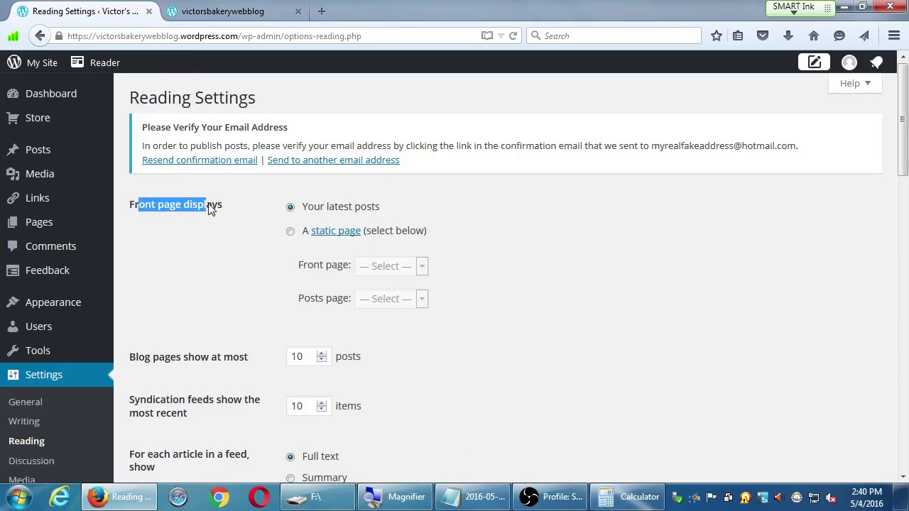
{"action": "left_click", "coordinate": [213, 208]}
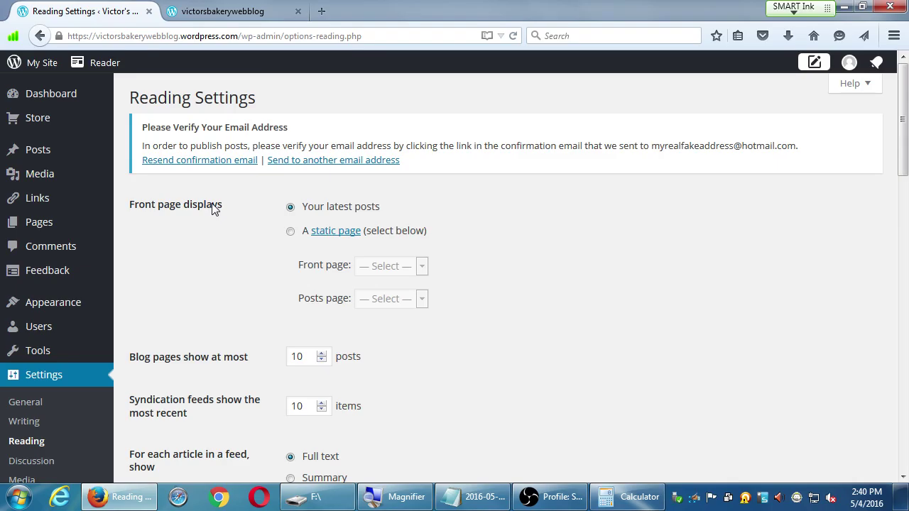
{"action": "key", "text": "ctrl+t"}
Step: Load vmcampos.com/blog, then switch between it and the Reading Settings tab
{"action": "type", "text": "vmcampos.com"}
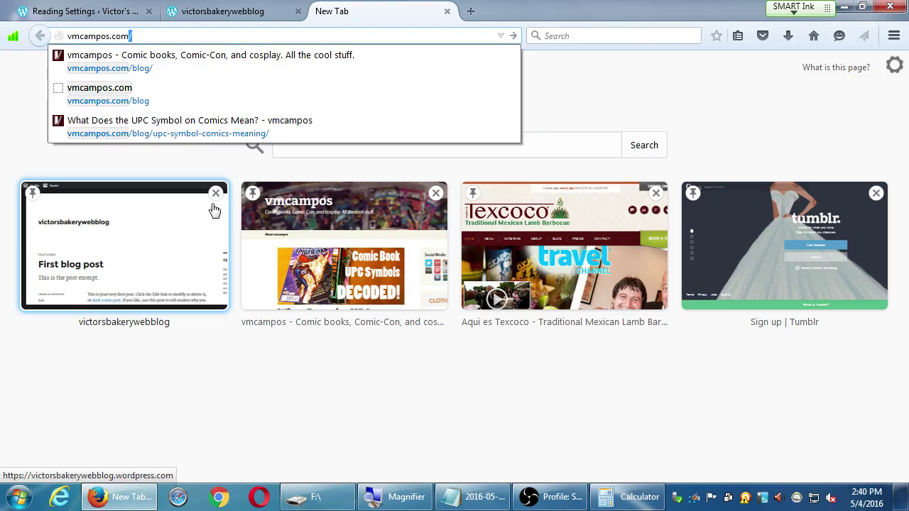
{"action": "key", "text": "Down"}
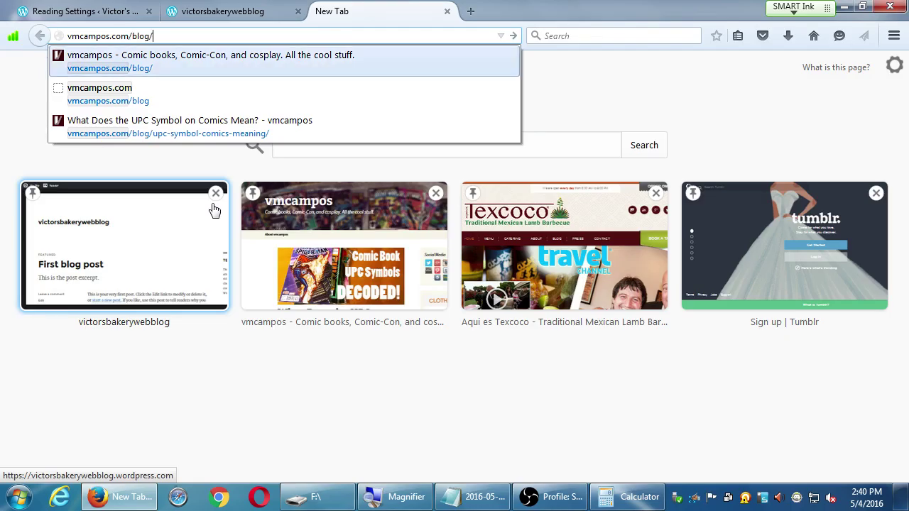
{"action": "key", "text": "Return"}
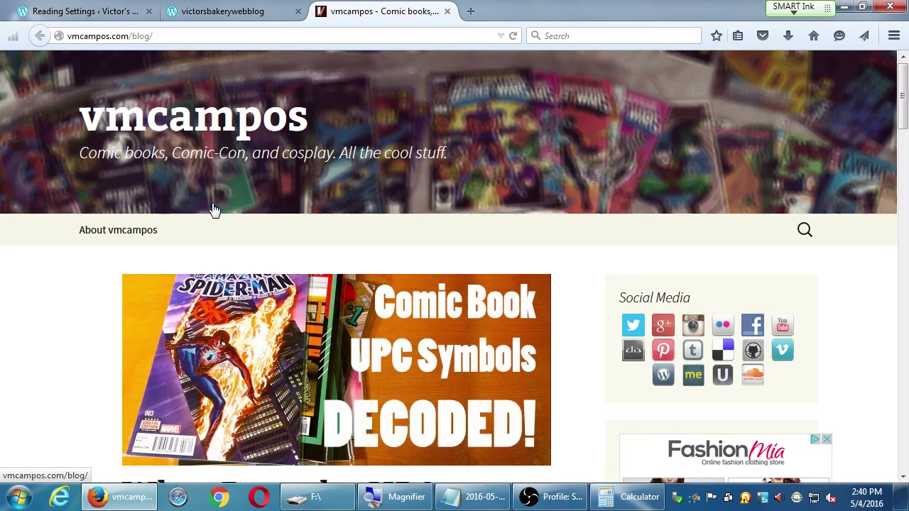
{"action": "key", "text": "ctrl+shift+Tab"}
{"action": "key", "text": "ctrl+shift+Tab"}
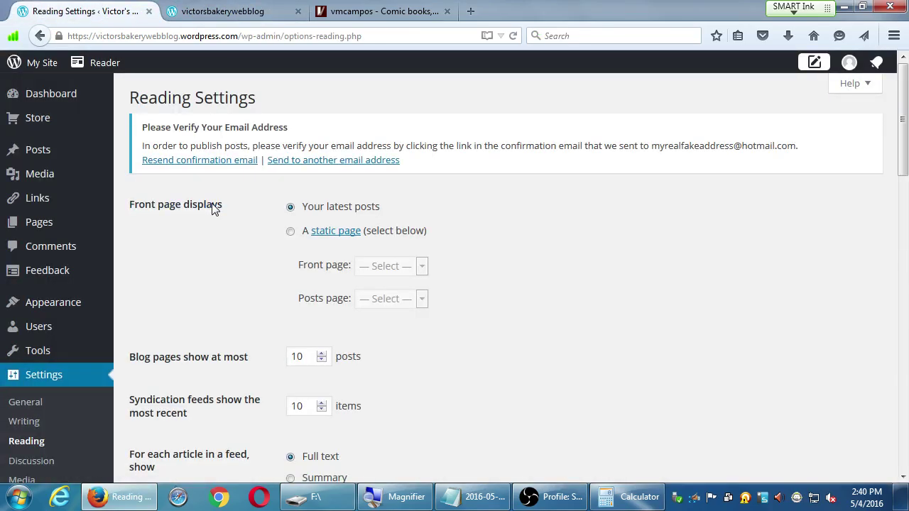
{"action": "key", "text": "ctrl+3"}
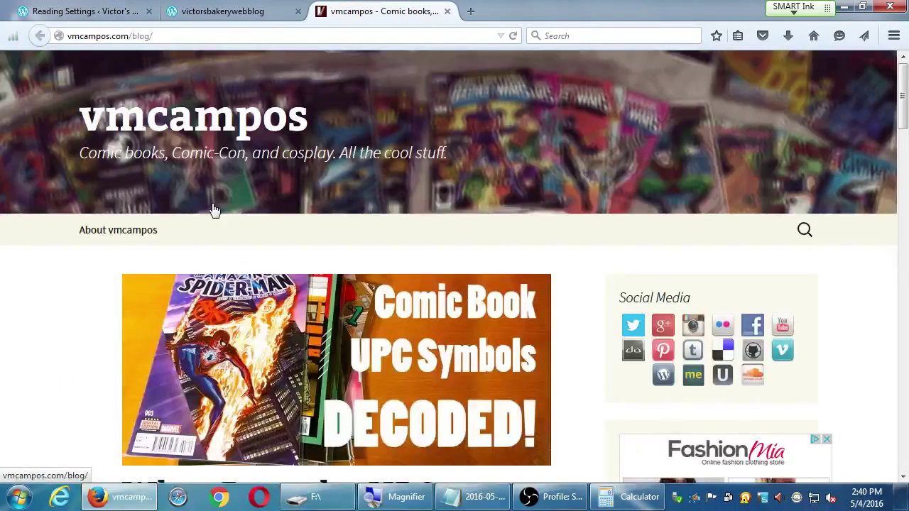
Step: Search the web for 'italisssinamio' in a new tab
{"action": "key", "text": "ctrl+t"}
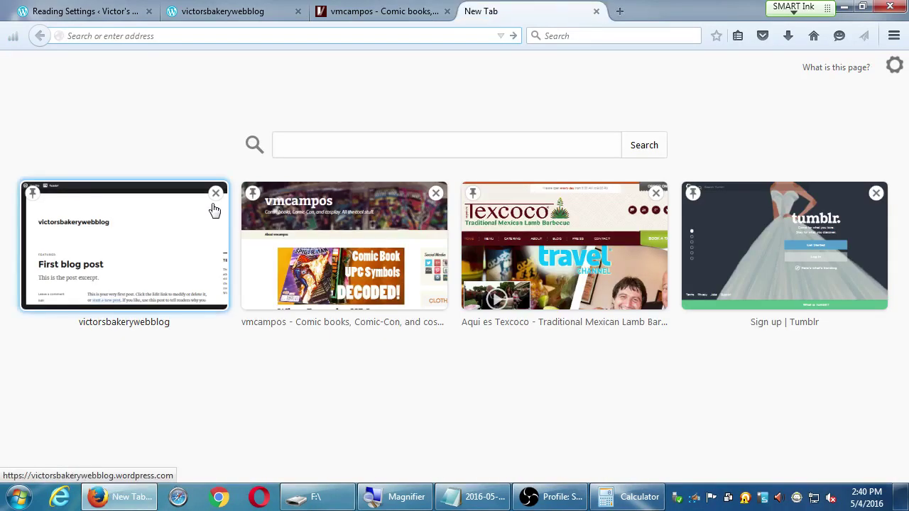
{"action": "type", "text": "italisssinamio"}
{"action": "key", "text": "Return"}
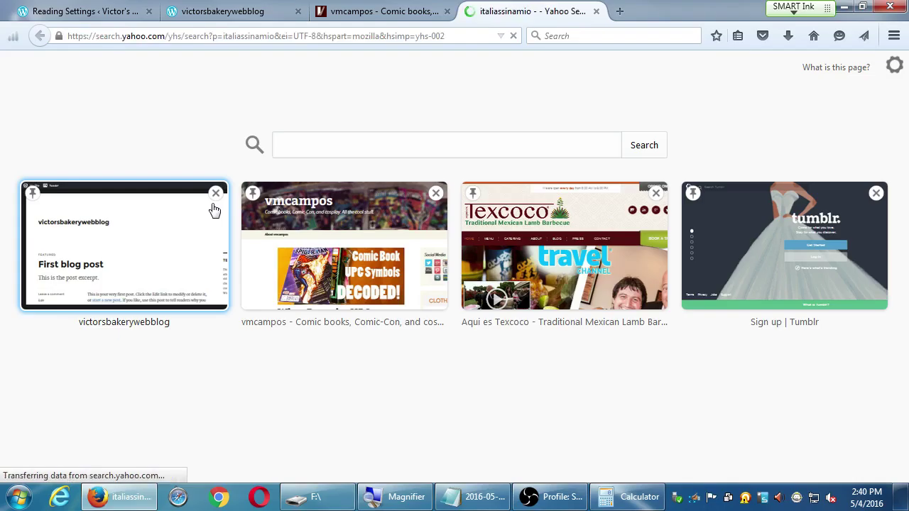
Step: Replace the Yahoo query with 'italianissimo' and run the search
{"action": "left_click", "coordinate": [185, 81]}
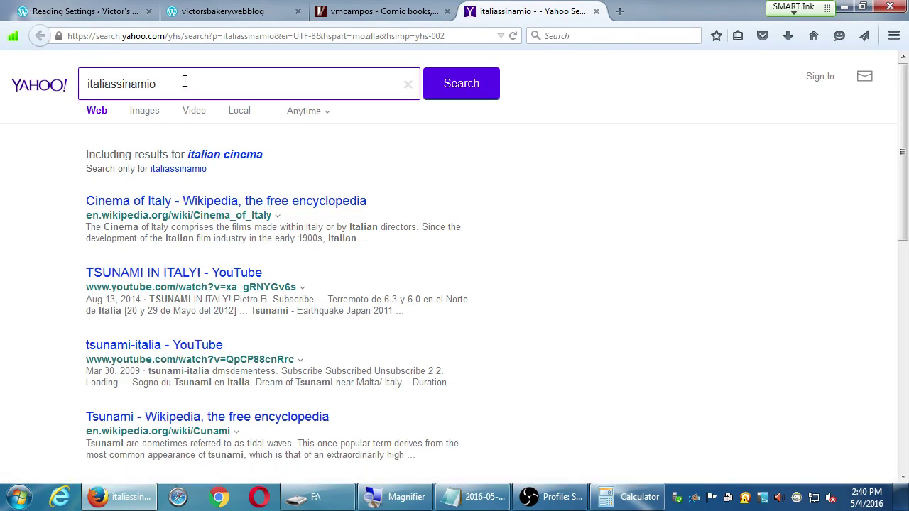
{"action": "double_click", "coordinate": [185, 81]}
{"action": "type", "text": "itali"}
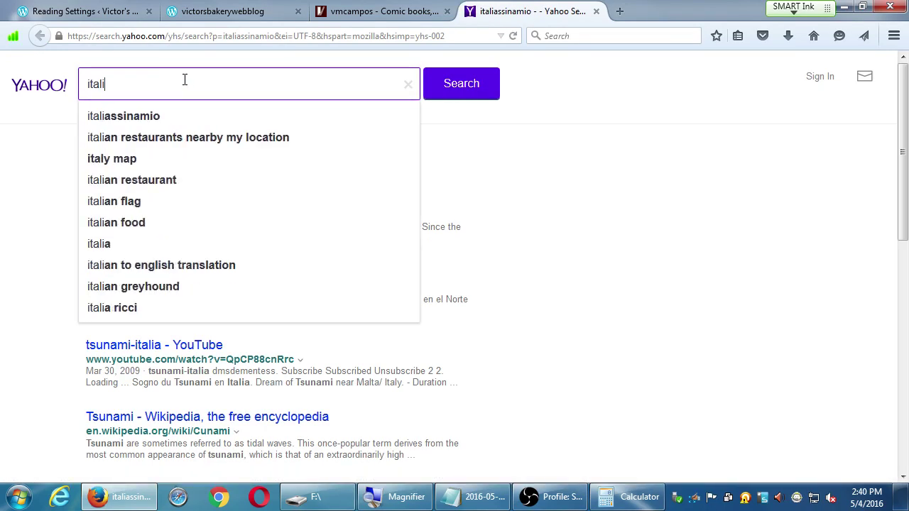
{"action": "key", "text": "Down"}
{"action": "key", "text": "Return"}
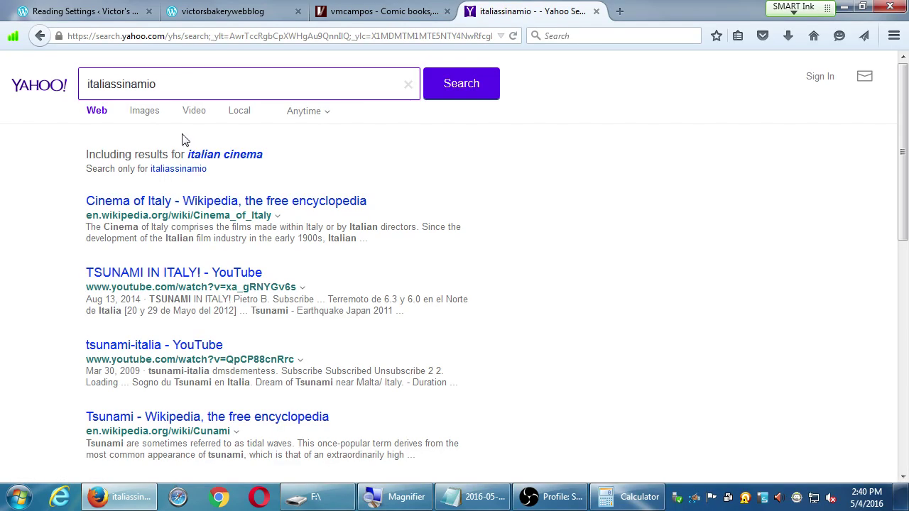
{"action": "double_click", "coordinate": [190, 83]}
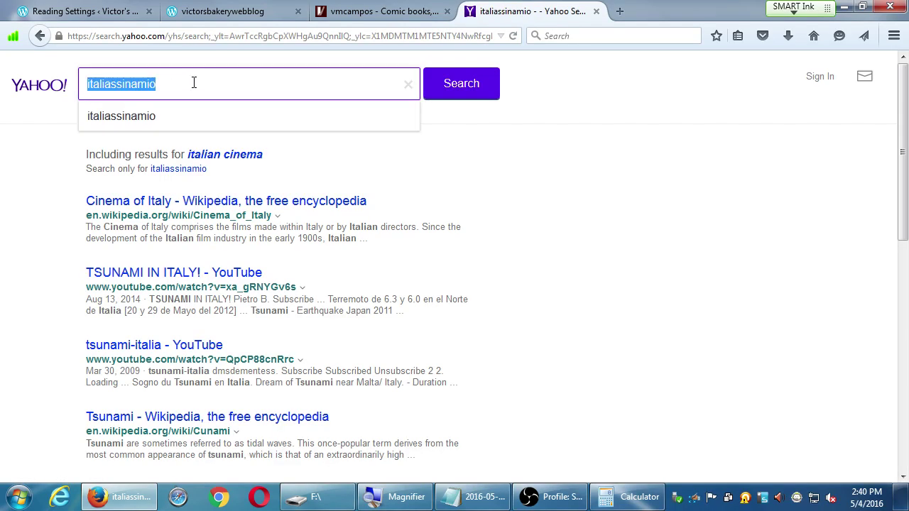
{"action": "type", "text": "italianissimo"}
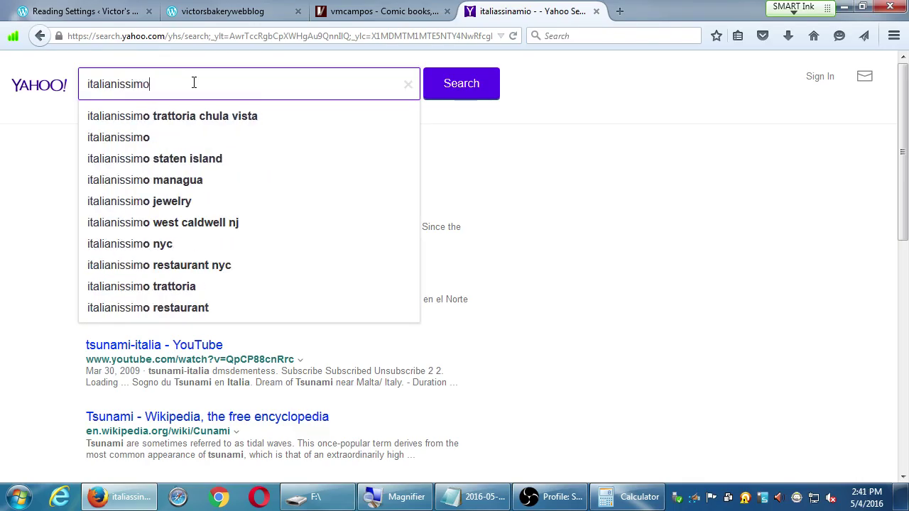
{"action": "key", "text": "Return"}
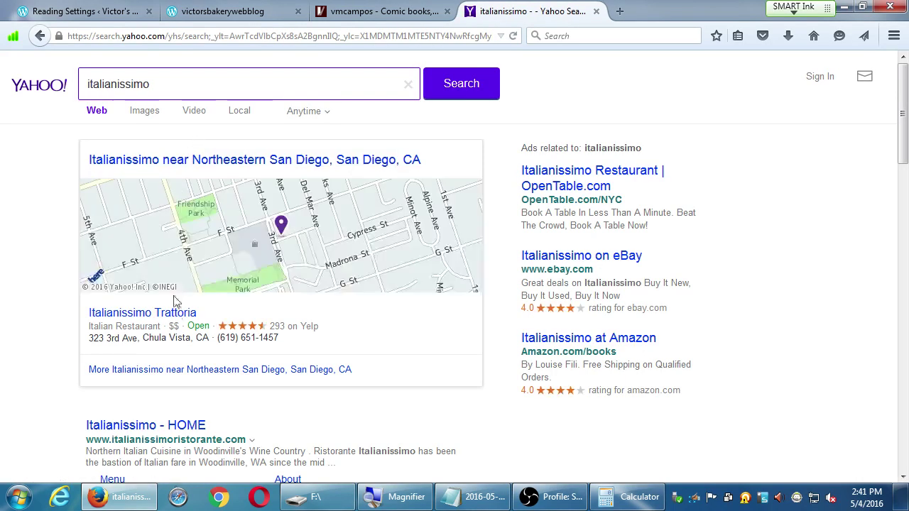
Step: Open the Italianissimo Trattoria (Chula Vista) result and close the extra Italianissimo HOME tab
{"action": "left_click", "coordinate": [177, 429]}
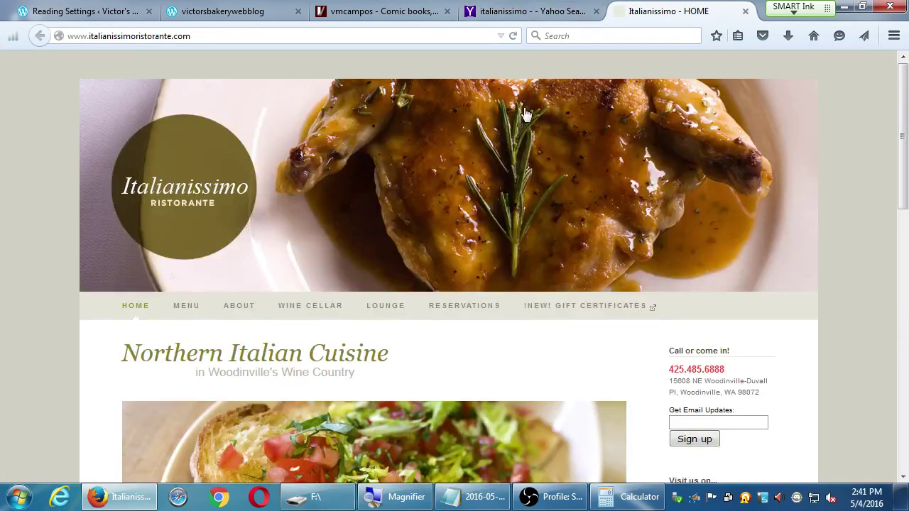
{"action": "left_click", "coordinate": [573, 8]}
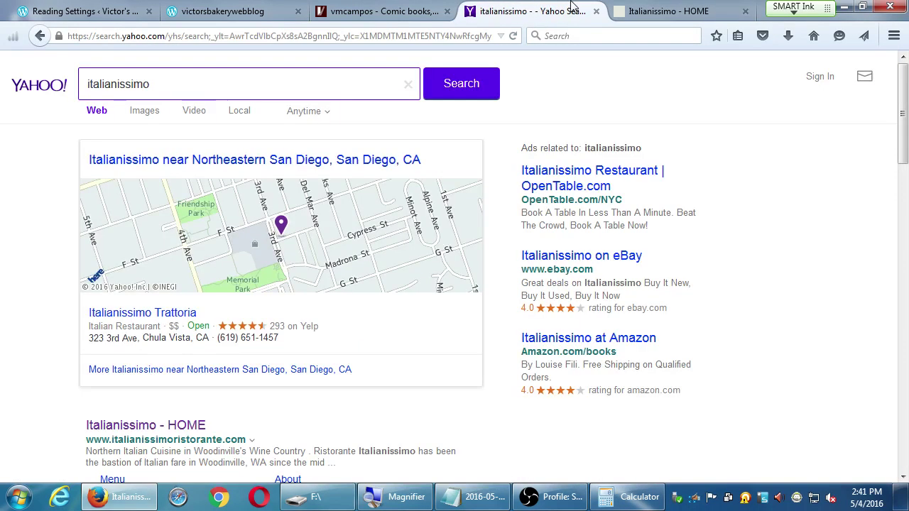
{"action": "scroll", "coordinate": [78, 325], "scroll_direction": "down", "scroll_amount": 4}
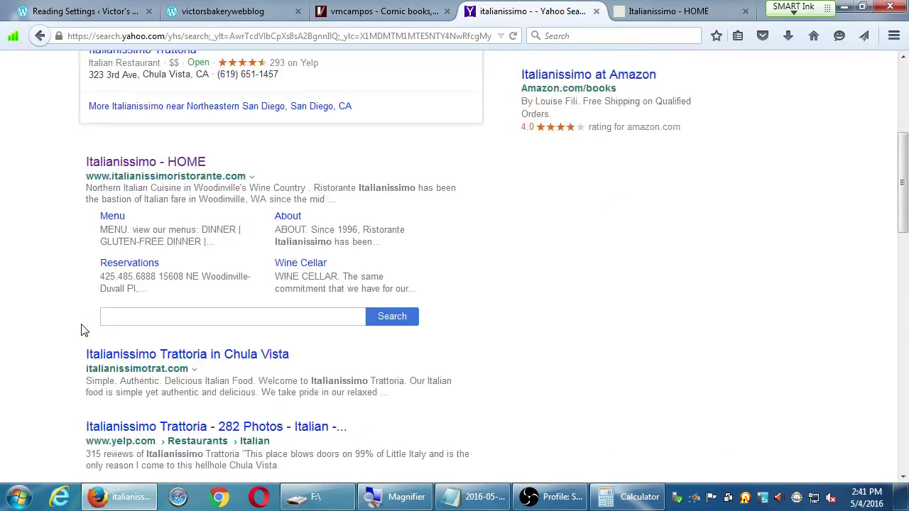
{"action": "left_click", "coordinate": [107, 359]}
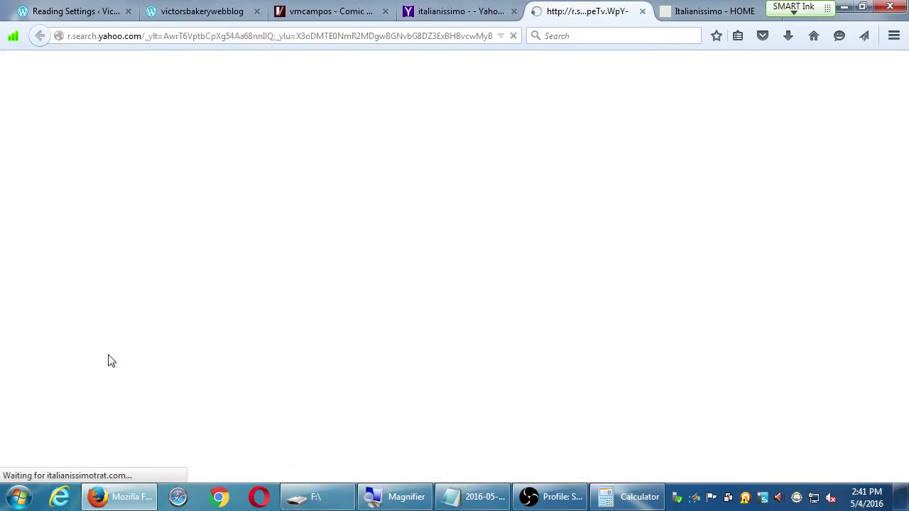
{"action": "middle_click", "coordinate": [741, 6]}
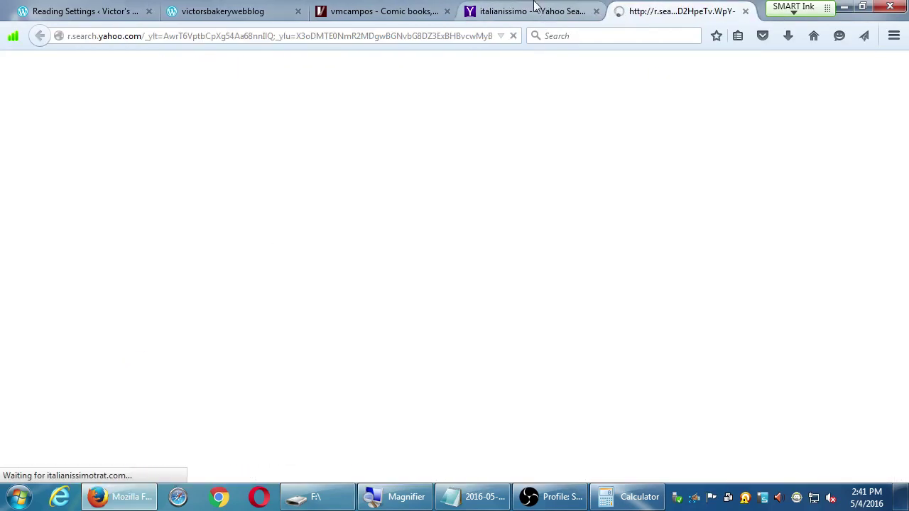
{"action": "left_click", "coordinate": [534, 5]}
{"action": "left_click", "coordinate": [680, 11]}
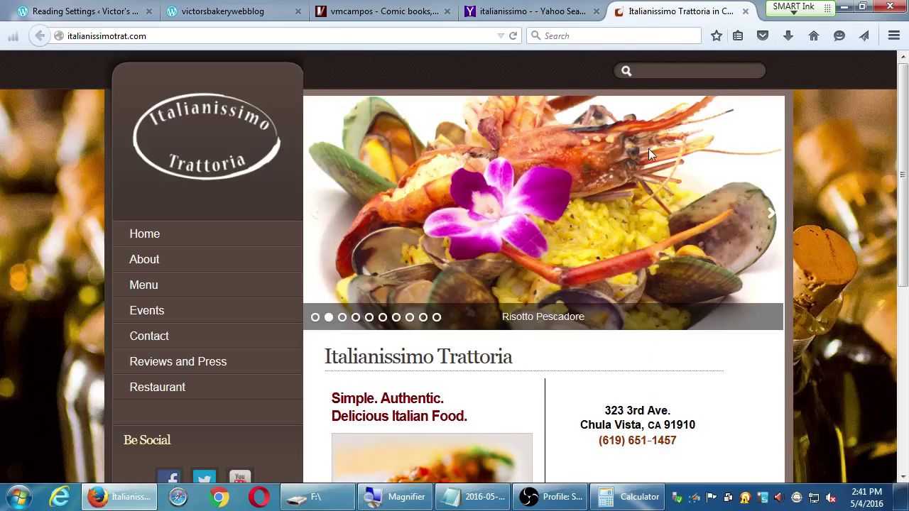
Step: Browse the Italianissimo Trattoria site and the vmcampos comic blog
{"action": "left_click", "coordinate": [100, 10]}
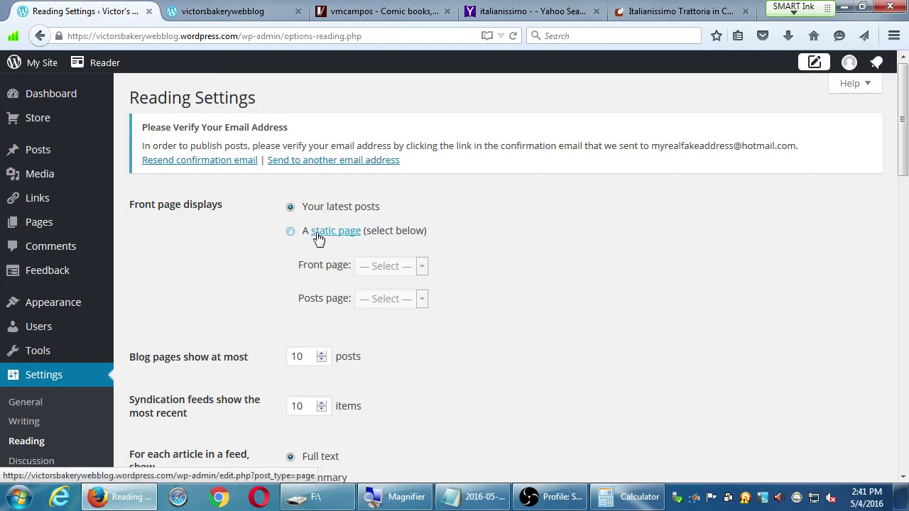
{"action": "left_click", "coordinate": [679, 11]}
{"action": "scroll", "coordinate": [811, 275], "scroll_direction": "down", "scroll_amount": 1}
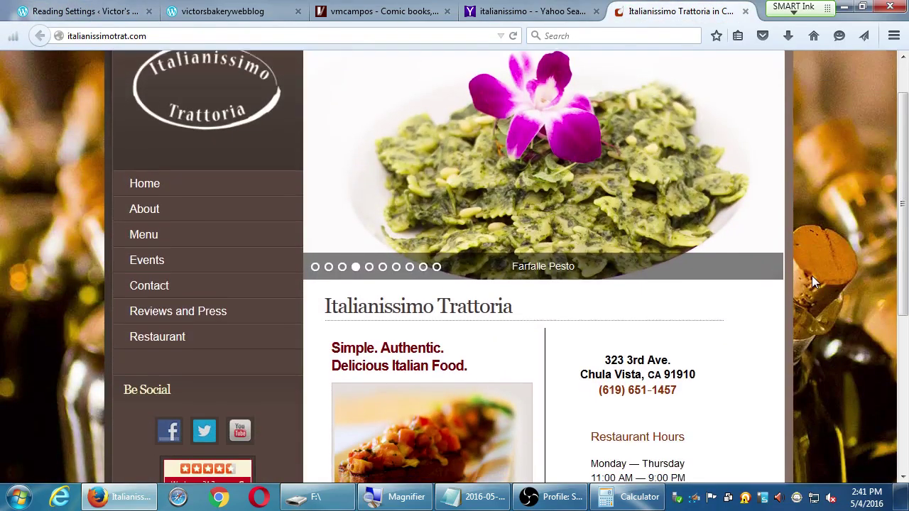
{"action": "scroll", "coordinate": [812, 277], "scroll_direction": "down", "scroll_amount": 4}
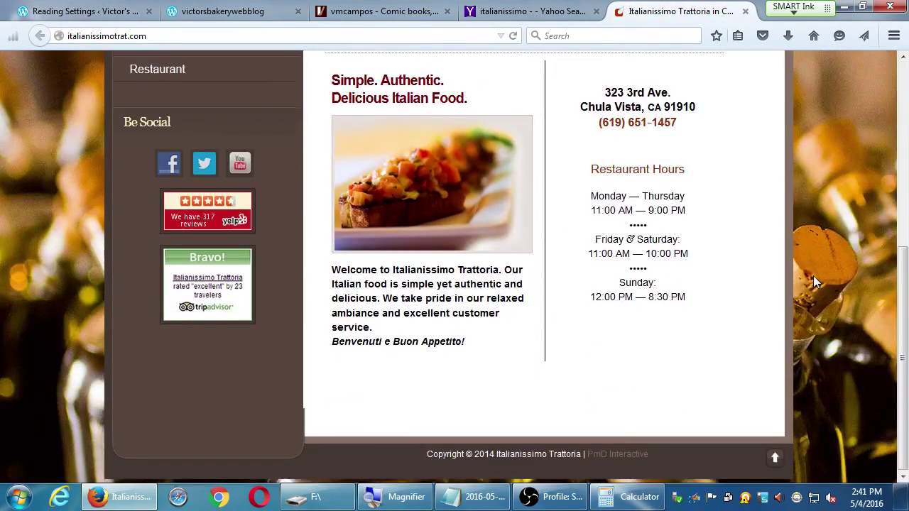
{"action": "scroll", "coordinate": [812, 275], "scroll_direction": "up", "scroll_amount": 5}
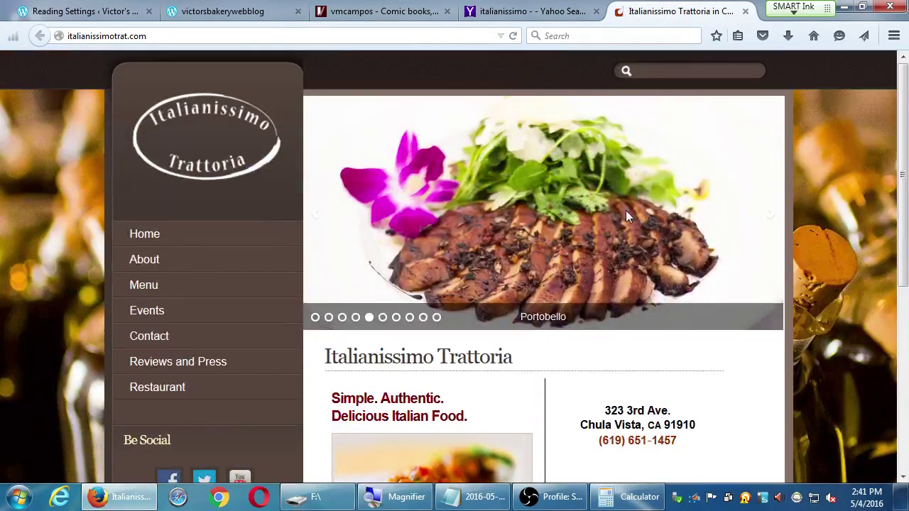
{"action": "left_click", "coordinate": [384, 7]}
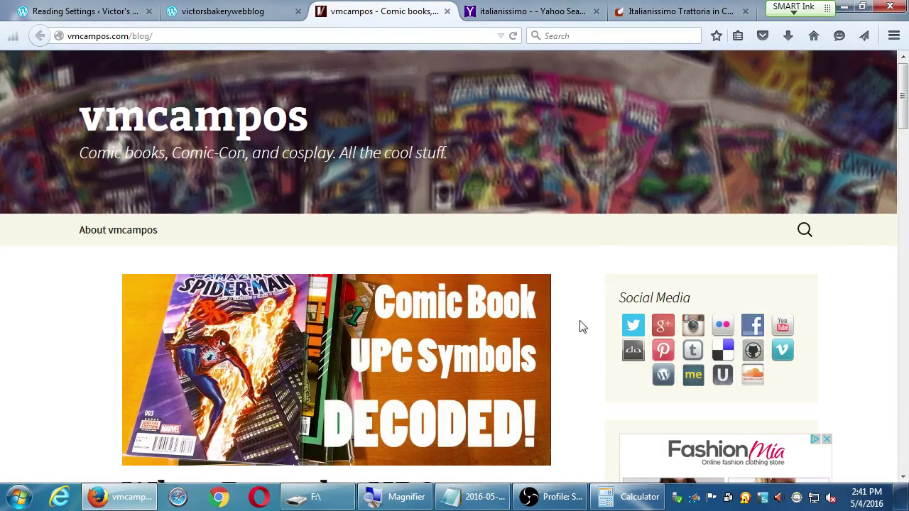
{"action": "scroll", "coordinate": [580, 326], "scroll_direction": "down", "scroll_amount": 3}
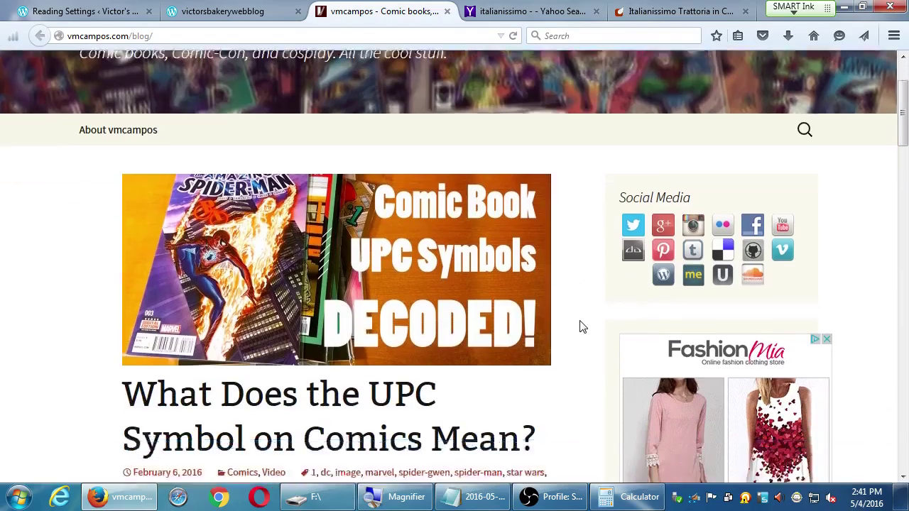
{"action": "scroll", "coordinate": [579, 326], "scroll_direction": "down", "scroll_amount": 5}
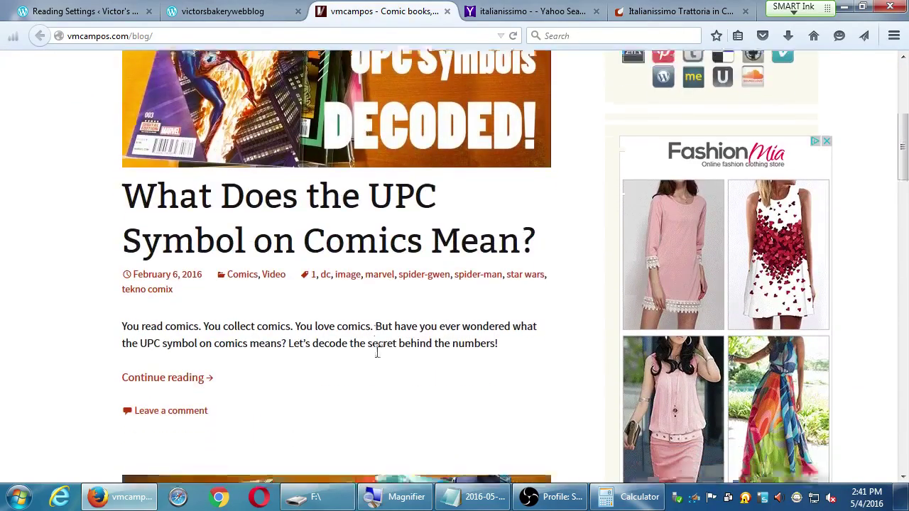
{"action": "scroll", "coordinate": [378, 352], "scroll_direction": "down", "scroll_amount": 5}
{"action": "scroll", "coordinate": [366, 355], "scroll_direction": "up", "scroll_amount": 3}
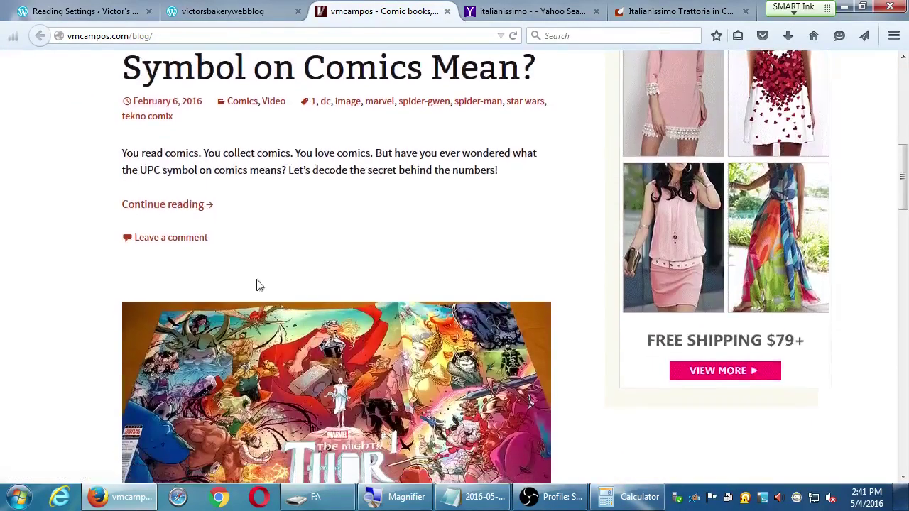
{"action": "scroll", "coordinate": [227, 243], "scroll_direction": "down", "scroll_amount": 4}
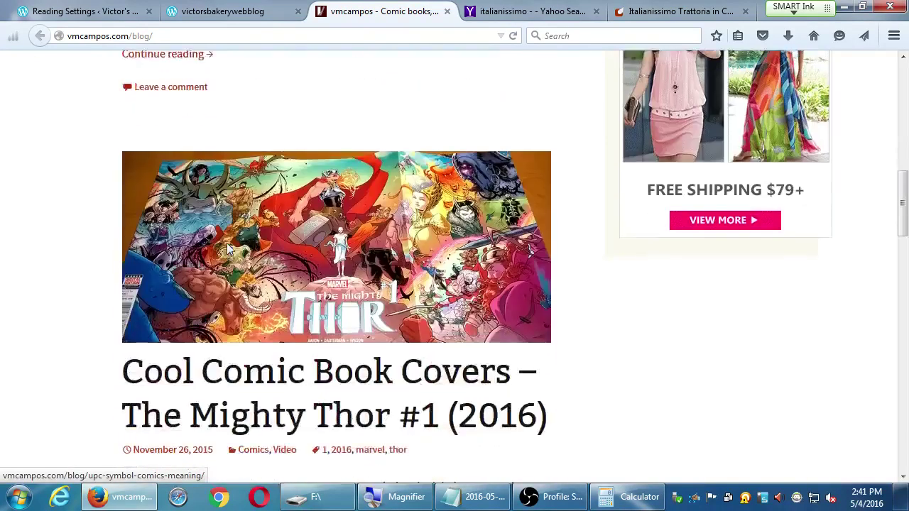
{"action": "scroll", "coordinate": [228, 270], "scroll_direction": "down", "scroll_amount": 3}
{"action": "scroll", "coordinate": [206, 328], "scroll_direction": "down", "scroll_amount": 10}
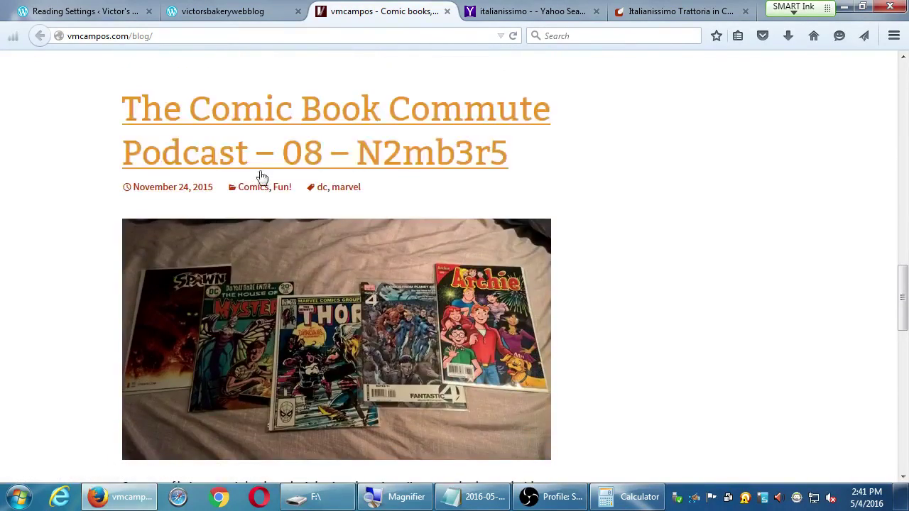
Step: Highlight the Front page displays label, review the Italianissimo site again, then return to Reading Settings
{"action": "left_click", "coordinate": [99, 10]}
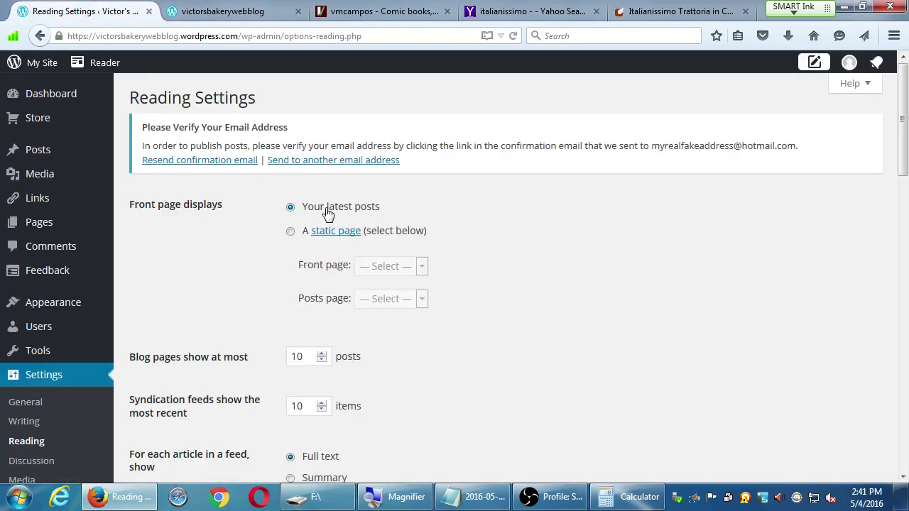
{"action": "left_click_drag", "start_coordinate": [139, 206], "coordinate": [206, 213]}
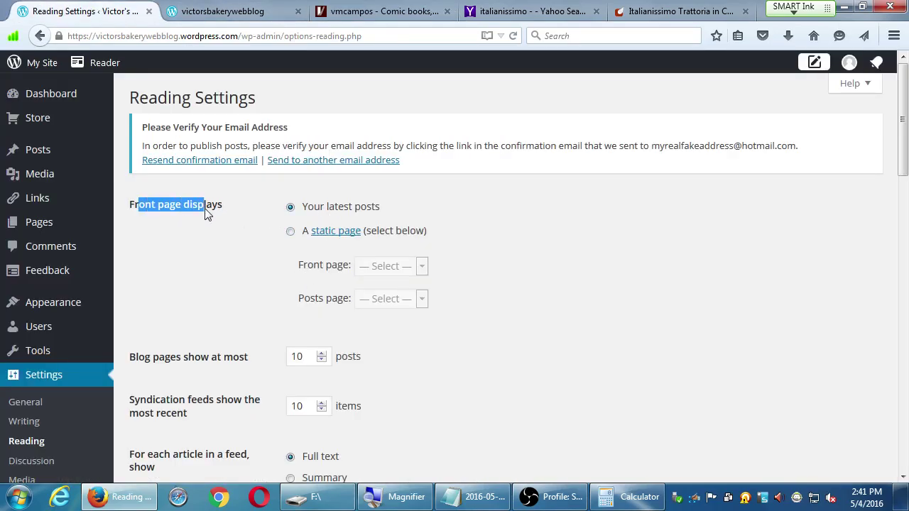
{"action": "left_click", "coordinate": [595, 11]}
{"action": "left_click", "coordinate": [573, 14]}
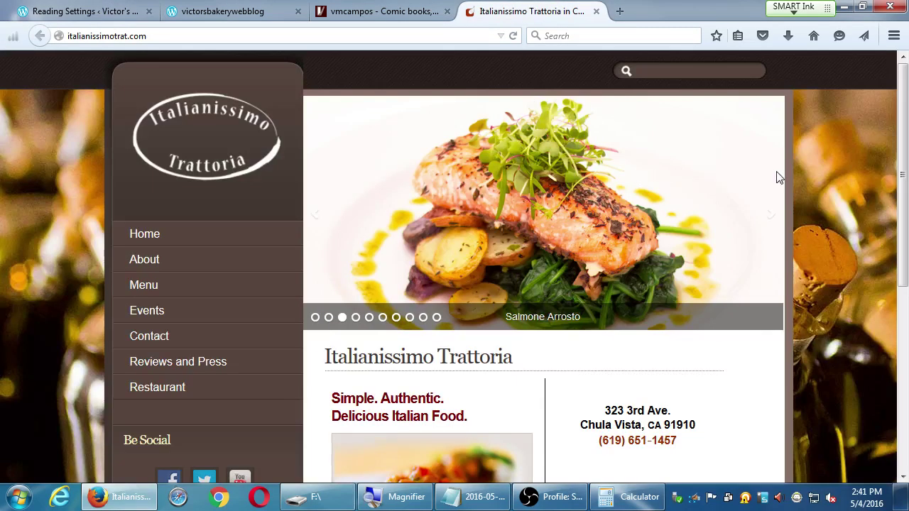
{"action": "scroll", "coordinate": [815, 175], "scroll_direction": "down", "scroll_amount": 5}
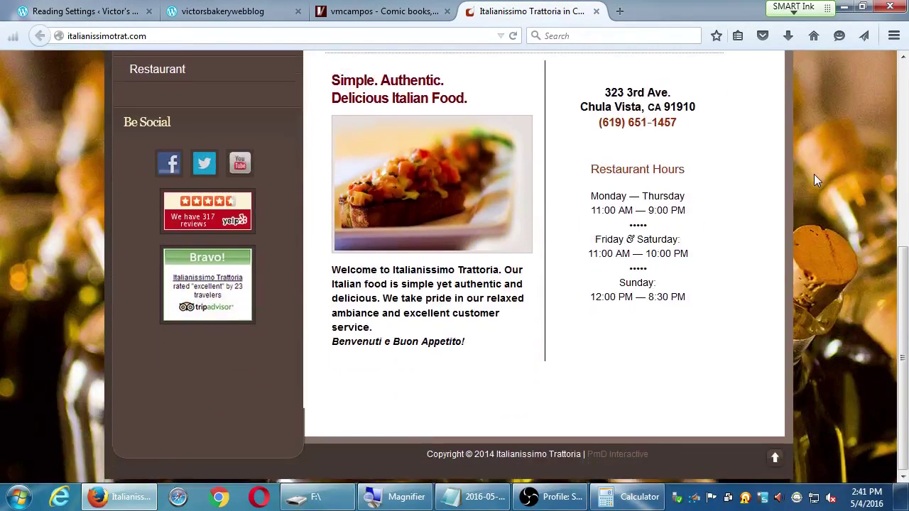
{"action": "scroll", "coordinate": [815, 175], "scroll_direction": "up", "scroll_amount": 5}
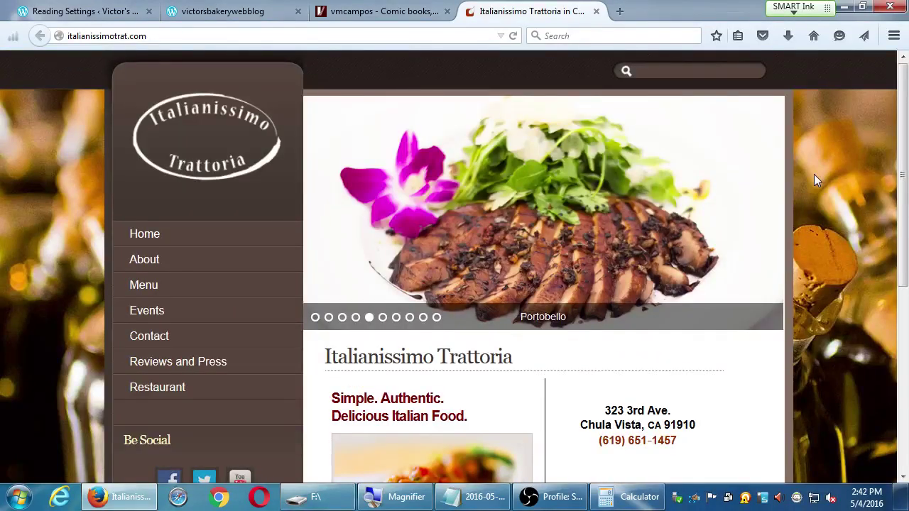
{"action": "scroll", "coordinate": [814, 174], "scroll_direction": "down", "scroll_amount": 1}
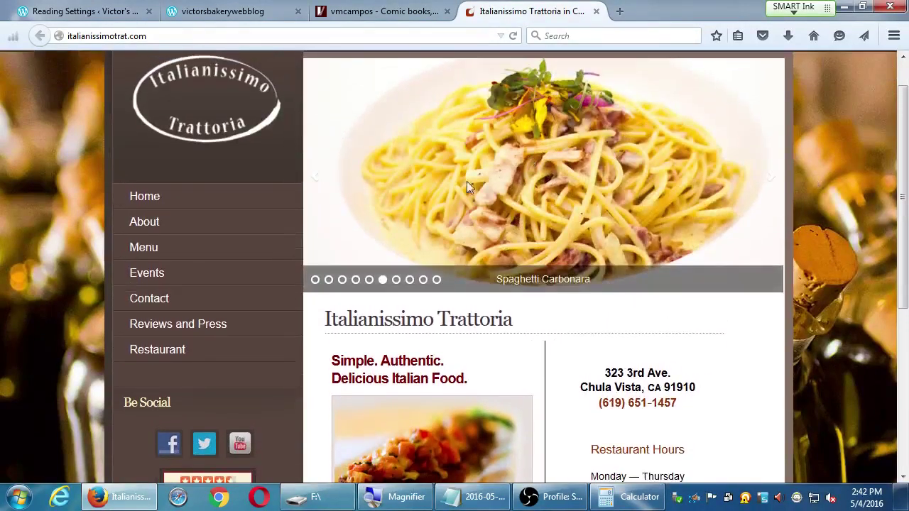
{"action": "scroll", "coordinate": [820, 226], "scroll_direction": "down", "scroll_amount": 4}
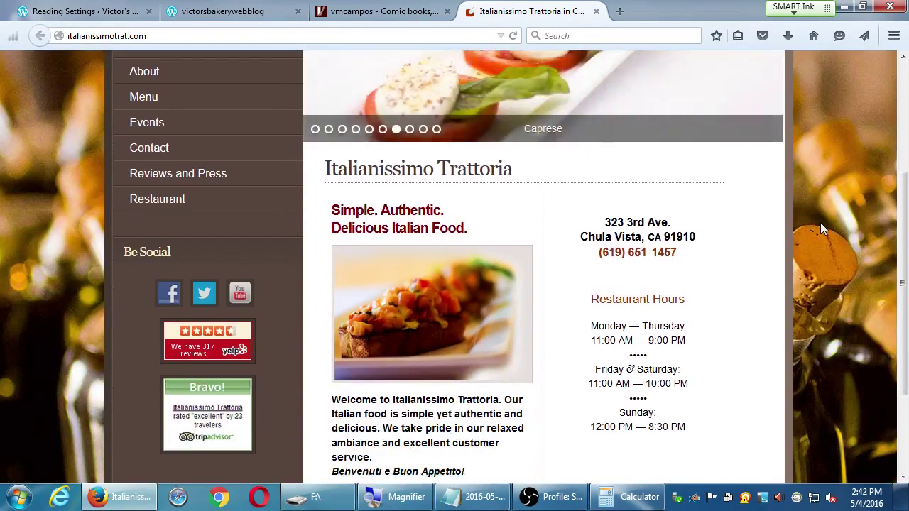
{"action": "scroll", "coordinate": [820, 228], "scroll_direction": "up", "scroll_amount": 1}
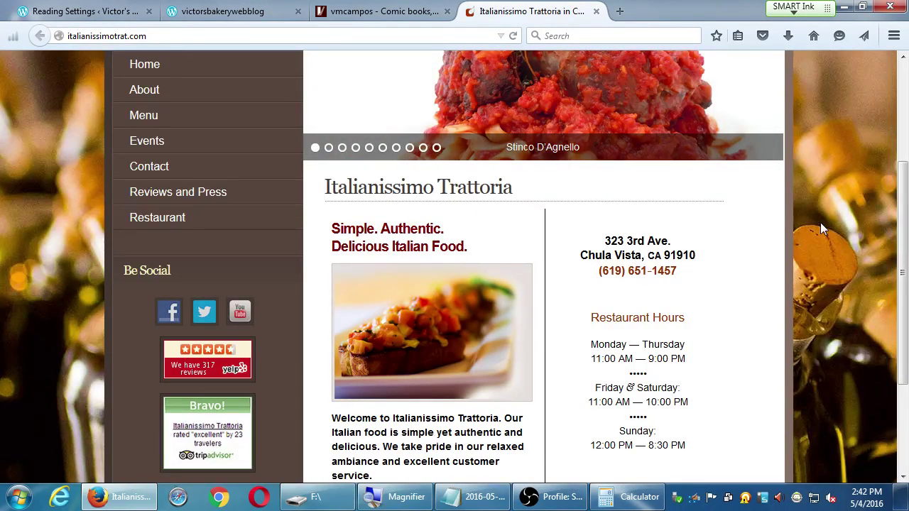
{"action": "key", "text": "ctrl+Tab"}
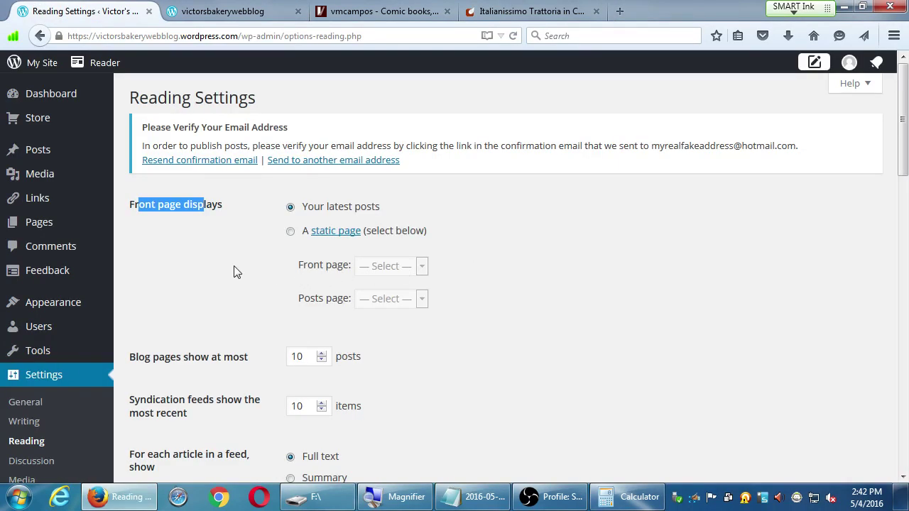
{"action": "left_click", "coordinate": [208, 267]}
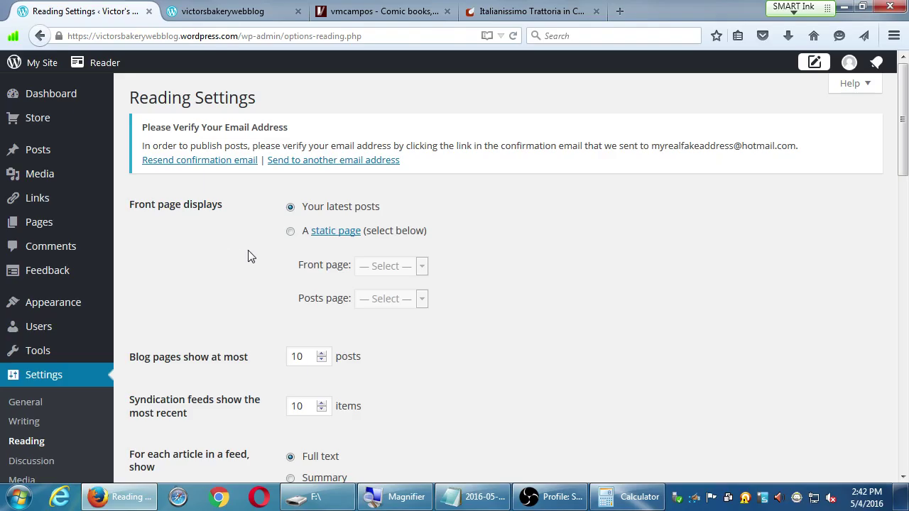
{"action": "left_click", "coordinate": [290, 234]}
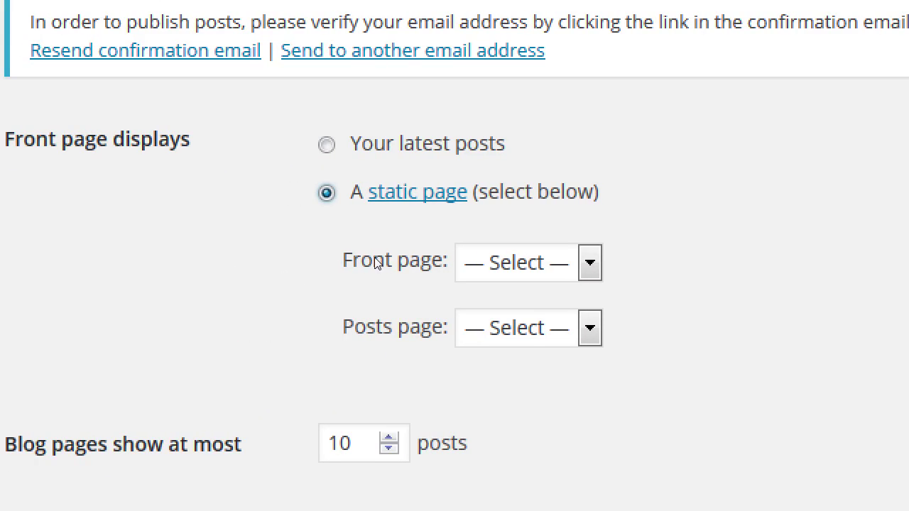
{"action": "left_click", "coordinate": [396, 264]}
{"action": "key", "text": "Down"}
{"action": "key", "text": "Up"}
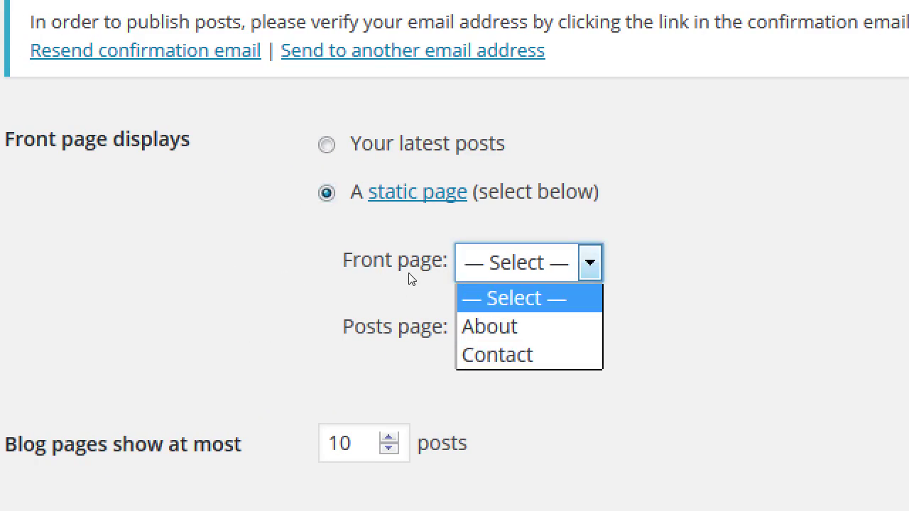
{"action": "key", "text": "Down"}
{"action": "key", "text": "Down"}
{"action": "left_click", "coordinate": [392, 320]}
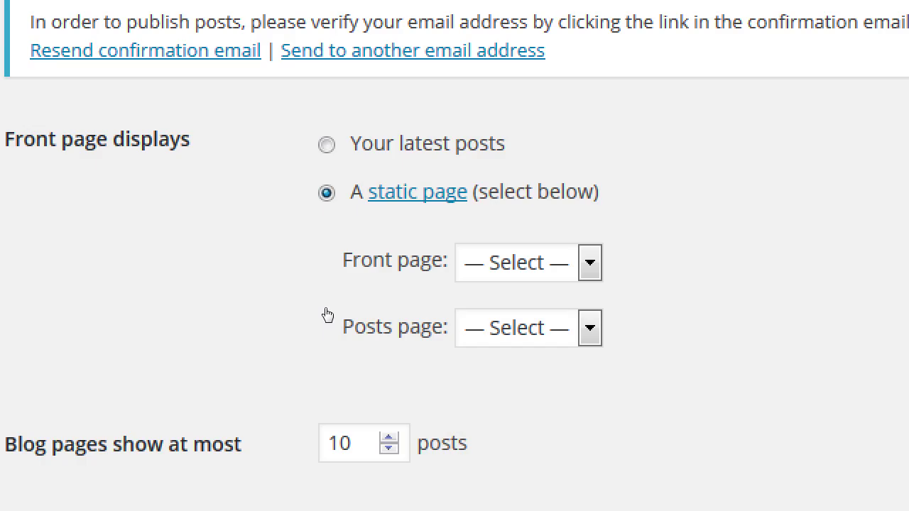
{"action": "key", "text": "alt+Down"}
{"action": "key", "text": "Down"}
{"action": "key", "text": "Down"}
{"action": "key", "text": "Up"}
{"action": "key", "text": "Up"}
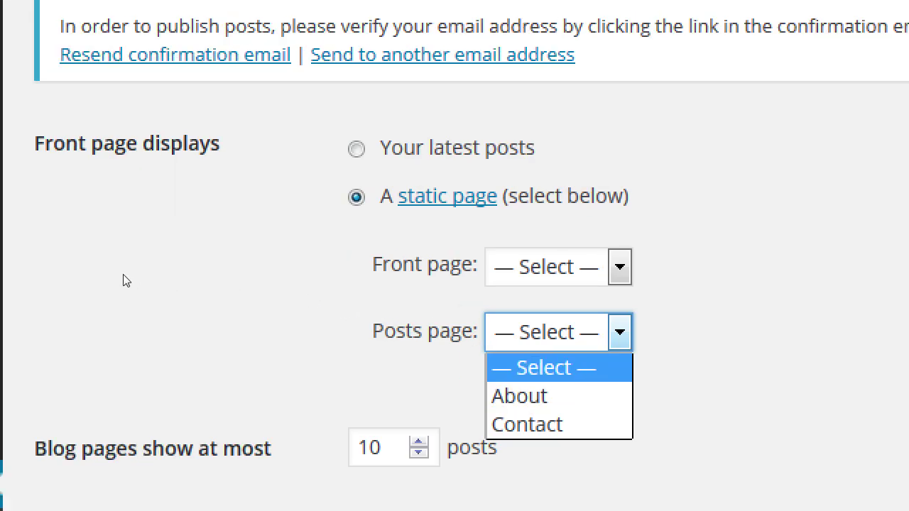
{"action": "key", "text": "Escape"}
{"action": "key", "text": "shift+Tab"}
{"action": "key", "text": "shift+Tab"}
{"action": "key", "text": "Up"}
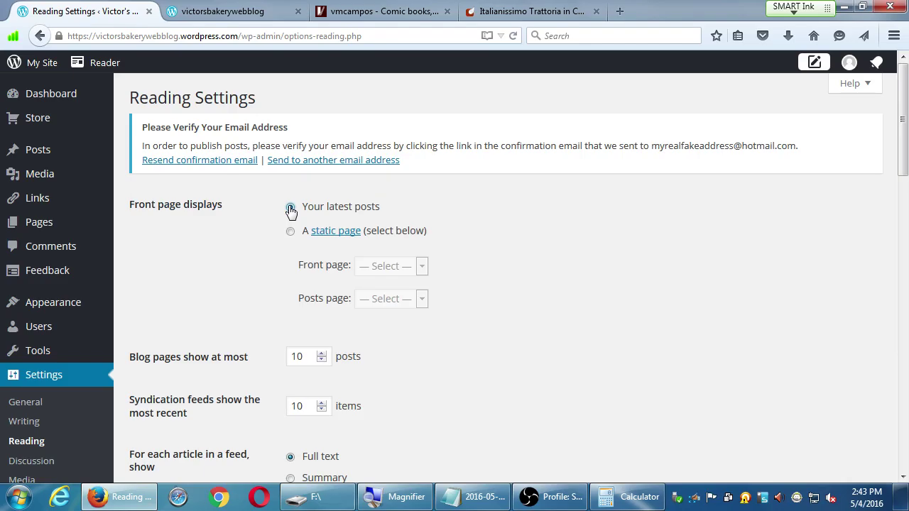
Step: In Notepad, type '3 Styles of WordPress sites:' with Classic Blog, Hybrid and Static Site lines
{"action": "left_click", "coordinate": [477, 497]}
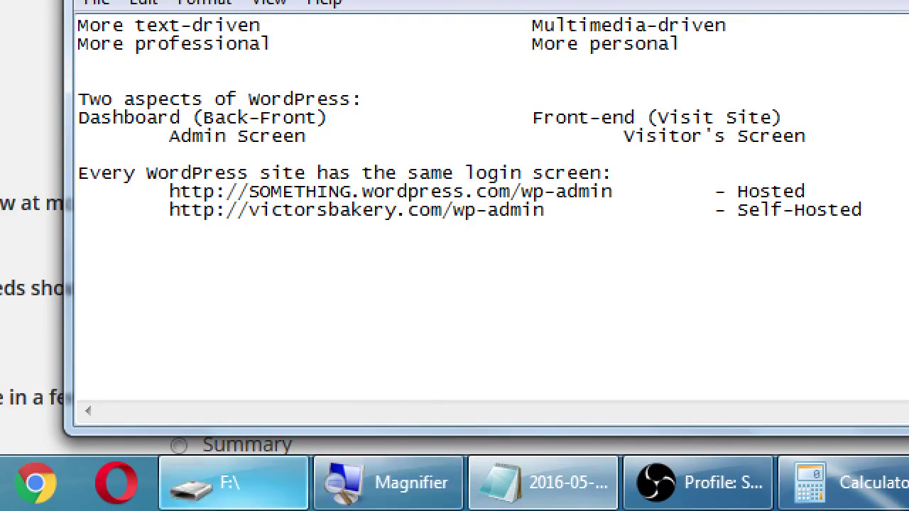
{"action": "mouse_move", "coordinate": [292, 496]}
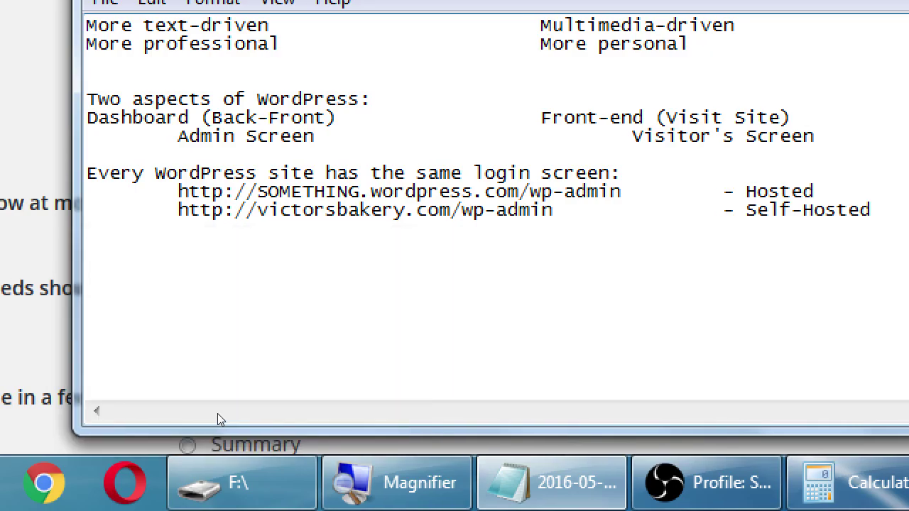
{"action": "type", "text": "3S"}
{"action": "key", "text": "BackSpace"}
{"action": "type", "text": "Stu"}
{"action": "key", "text": "BackSpace"}
{"action": "type", "text": "ye"}
{"action": "key", "text": "BackSpace"}
{"action": "type", "text": "ls of"}
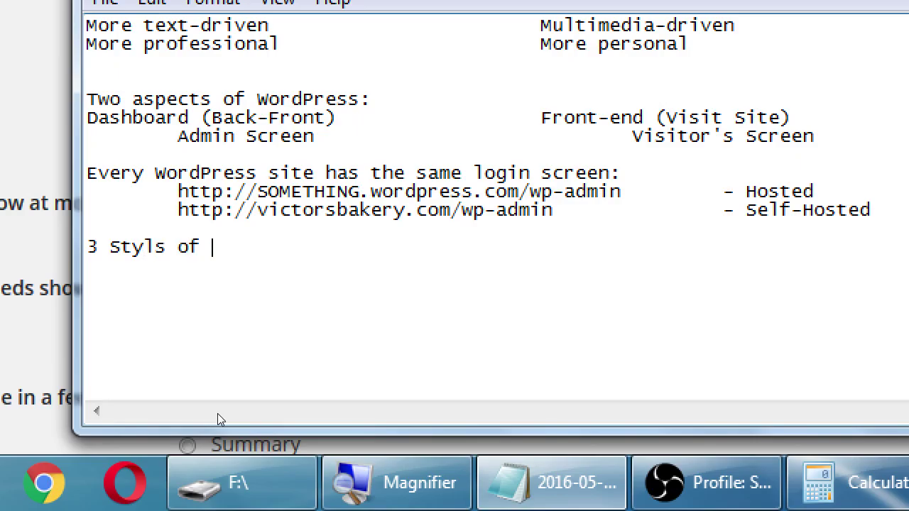
{"action": "key", "text": "BackSpace"}
{"action": "key", "text": "BackSpace"}
{"action": "key", "text": "BackSpace"}
{"action": "key", "text": "BackSpace"}
{"action": "key", "text": "BackSpace"}
{"action": "type", "text": "es of Wor"}
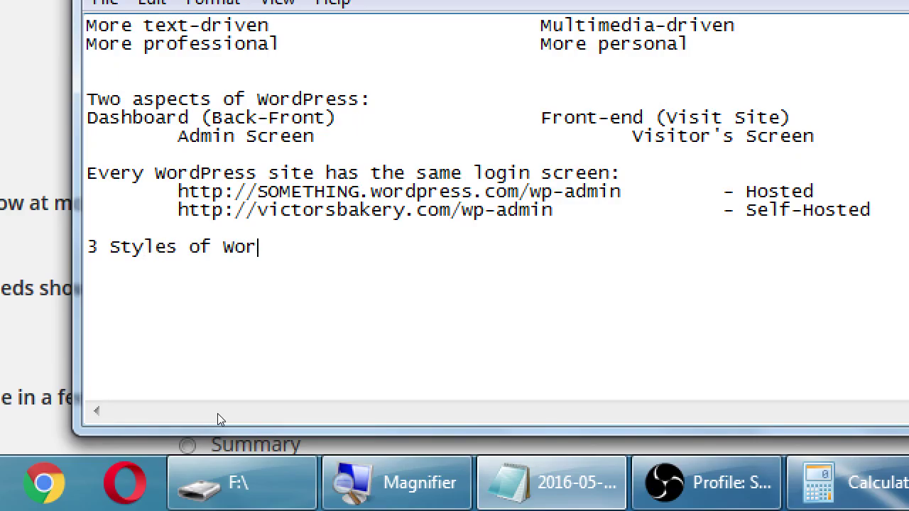
{"action": "type", "text": "dPress sites: "}
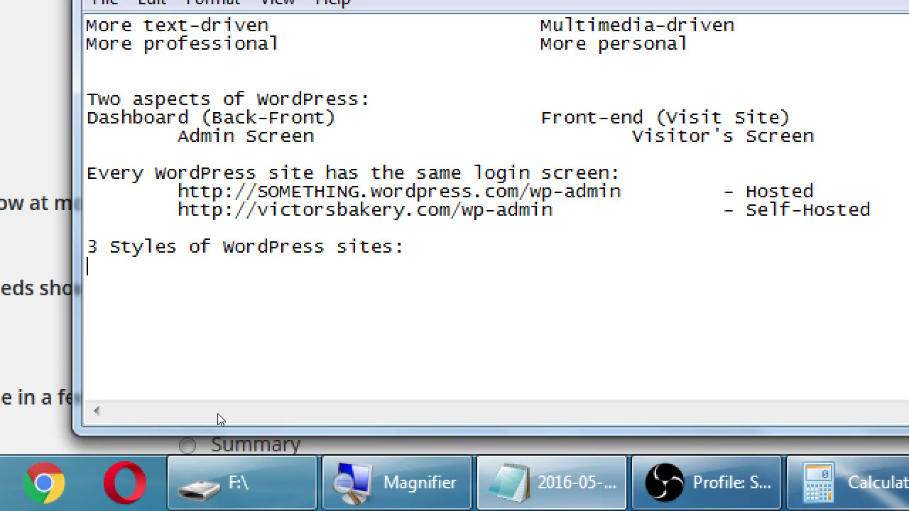
{"action": "type", "text": "Classic B"}
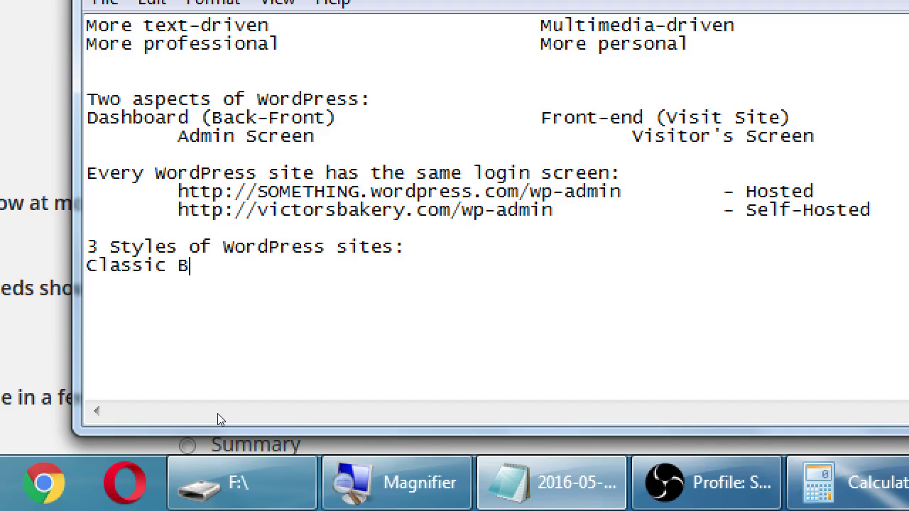
{"action": "type", "text": "log"}
{"action": "key", "text": "Return"}
{"action": "type", "text": "Static"}
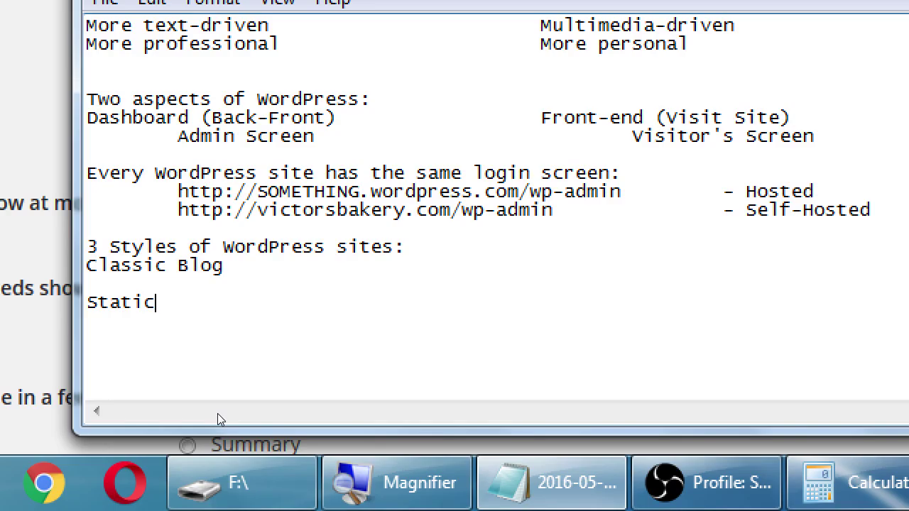
{"action": "type", "text": " Site"}
{"action": "key", "text": "Up"}
{"action": "type", "text": "Hybrid"}
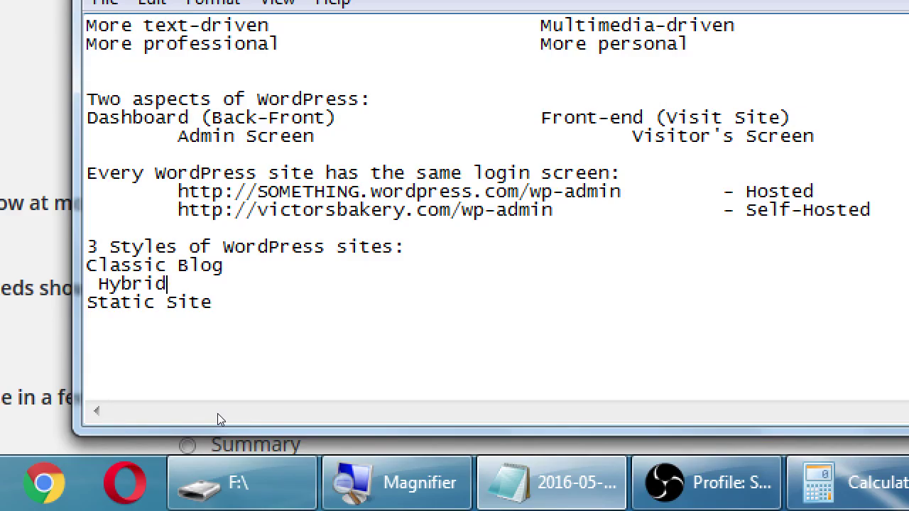
Step: Add tab-aligned examples vmcampos.com/blog, italianissimotrattoria.com and aquiestexcoco.com beside the styles
{"action": "key", "text": "Up"}
{"action": "key", "text": "End"}
{"action": "key", "text": "Tab"}
{"action": "type", "text": "vmcampos.com/blo"}
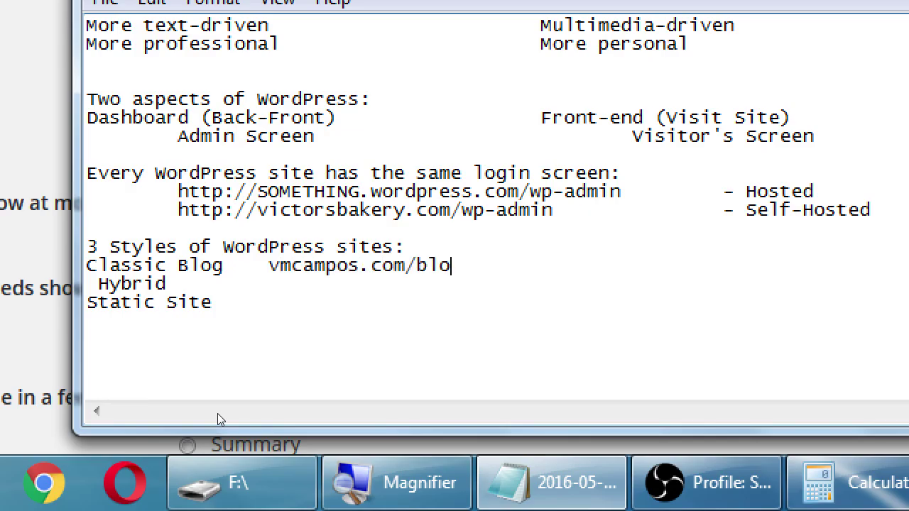
{"action": "type", "text": "g"}
{"action": "key", "text": "Down"}
{"action": "key", "text": "Down"}
{"action": "key", "text": "Down"}
{"action": "key", "text": "Down"}
{"action": "key", "text": "Down"}
{"action": "key", "text": "Down"}
{"action": "key", "text": "Down"}
{"action": "key", "text": "Down"}
{"action": "key", "text": "Down"}
{"action": "key", "text": "Up"}
{"action": "key", "text": "Up"}
{"action": "key", "text": "Up"}
{"action": "key", "text": "Up"}
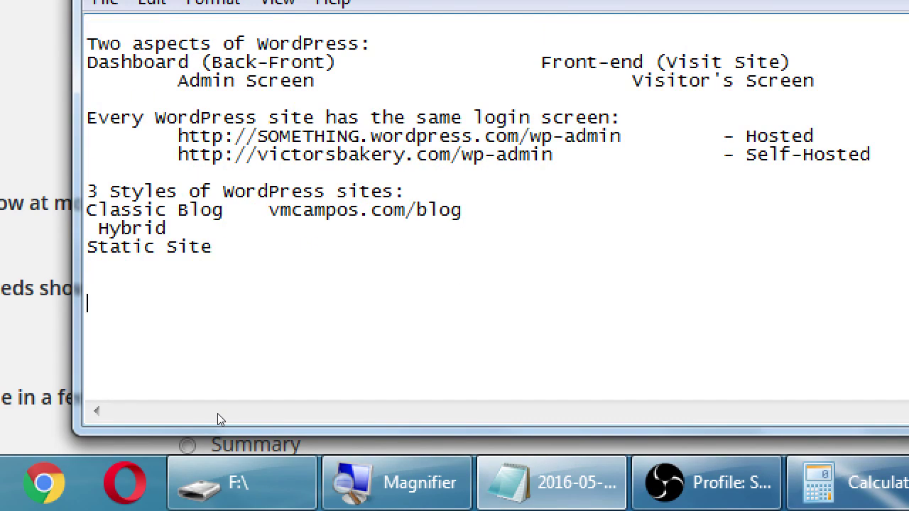
{"action": "type", "text": "italianissimotrattoria.com"}
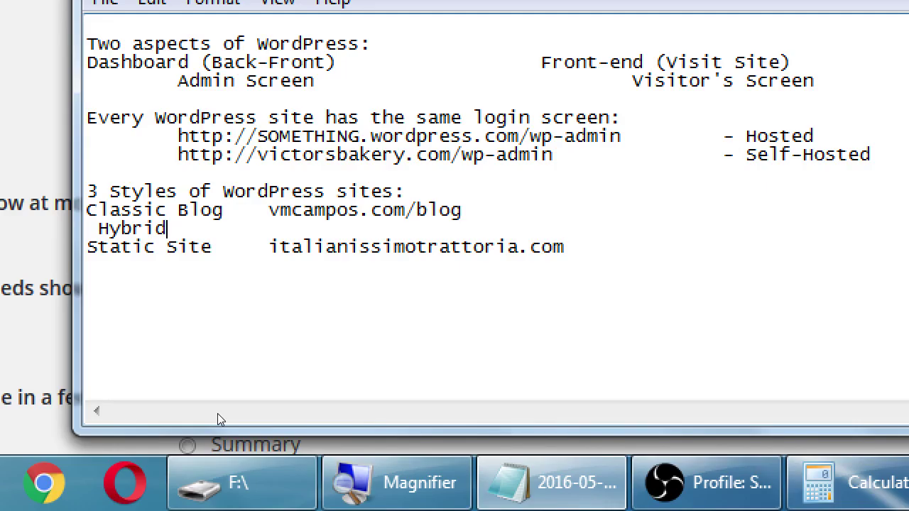
{"action": "key", "text": "Tab"}
{"action": "key", "text": "Tab"}
{"action": "type", "text": "aquiestexcoc"}
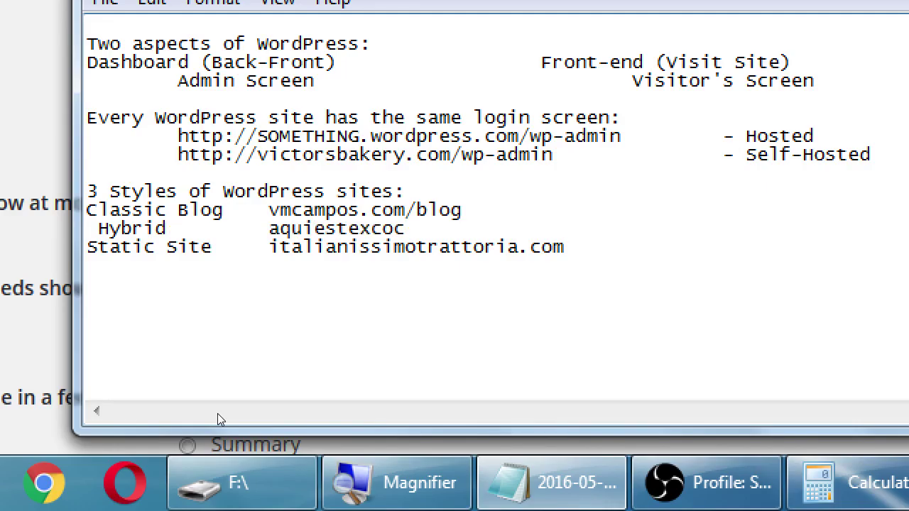
{"action": "type", "text": "o.com"}
{"action": "key", "text": "Left"}
{"action": "key", "text": "Left"}
{"action": "key", "text": "Left"}
{"action": "key", "text": "Left"}
{"action": "key", "text": "Left"}
{"action": "key", "text": "Left"}
{"action": "key", "text": "Left"}
{"action": "key", "text": "Left"}
{"action": "key", "text": "Left"}
{"action": "key", "text": "Left"}
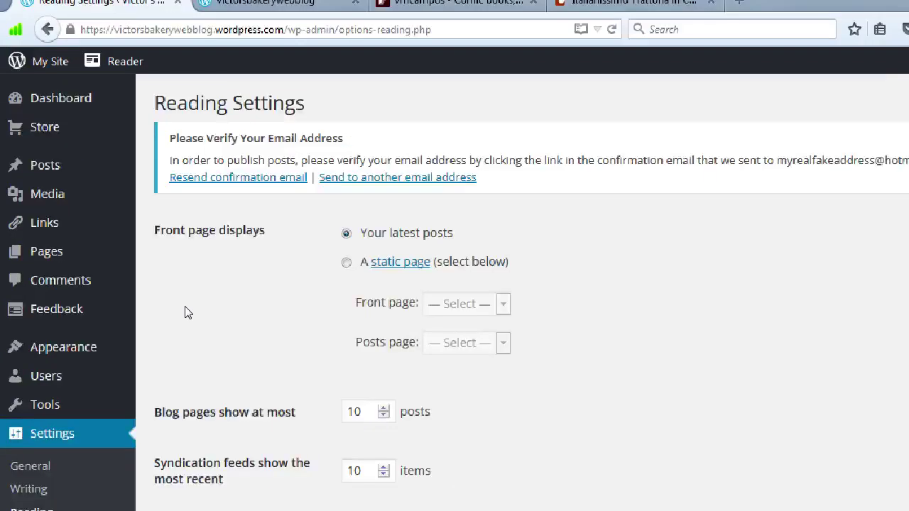
Step: Set 'For each article in a feed, show' to Summary in Reading Settings
{"action": "scroll", "coordinate": [203, 312], "scroll_direction": "down", "scroll_amount": 10}
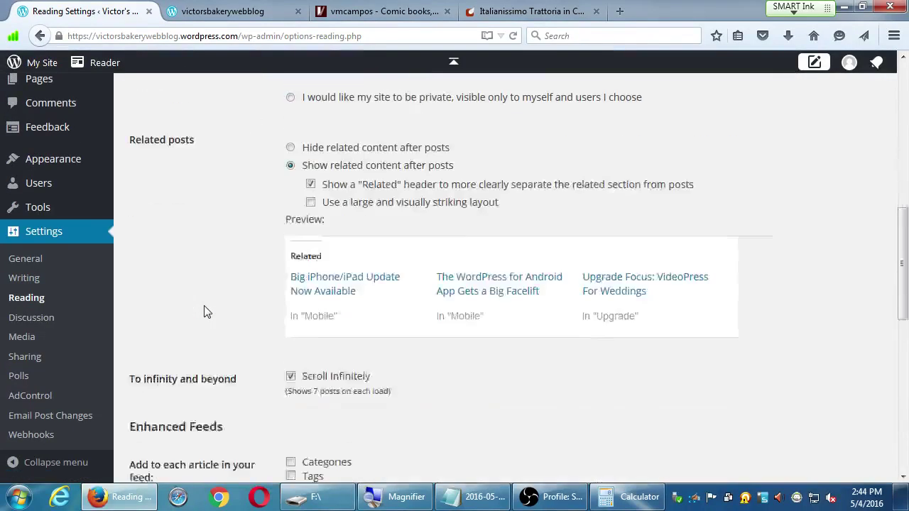
{"action": "scroll", "coordinate": [211, 310], "scroll_direction": "down", "scroll_amount": 3}
{"action": "scroll", "coordinate": [211, 311], "scroll_direction": "up", "scroll_amount": 10}
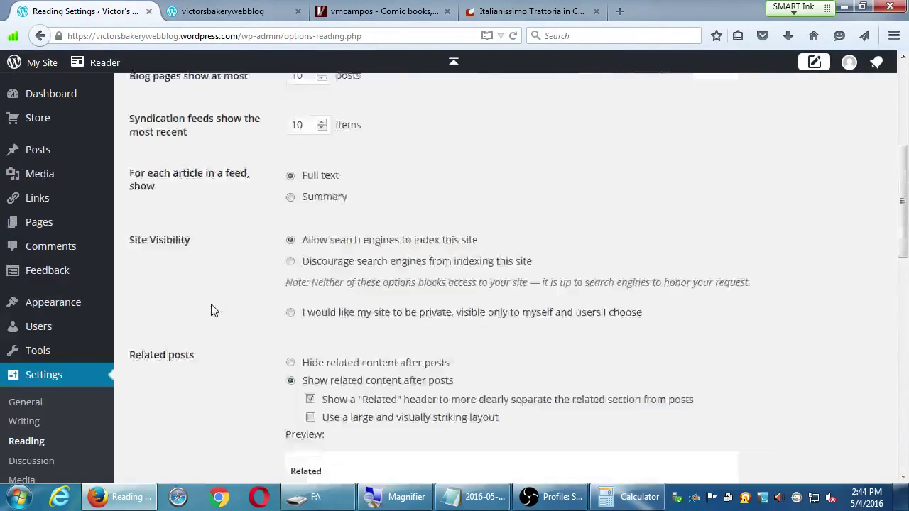
{"action": "scroll", "coordinate": [211, 309], "scroll_direction": "down", "scroll_amount": 1}
{"action": "scroll", "coordinate": [211, 309], "scroll_direction": "up", "scroll_amount": 1}
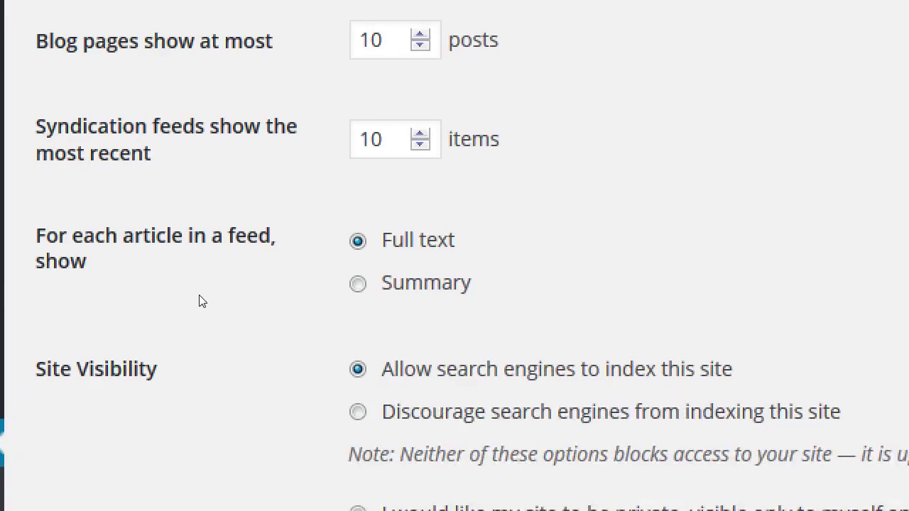
{"action": "left_click", "coordinate": [290, 303]}
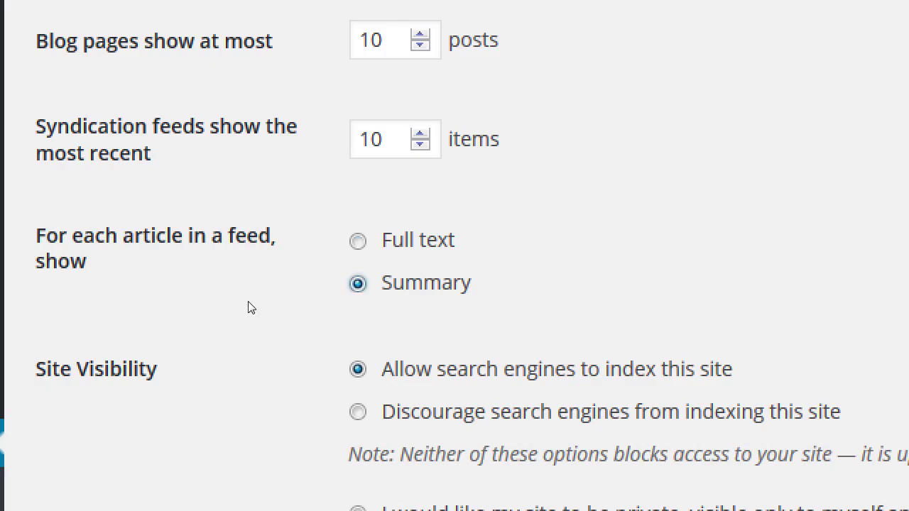
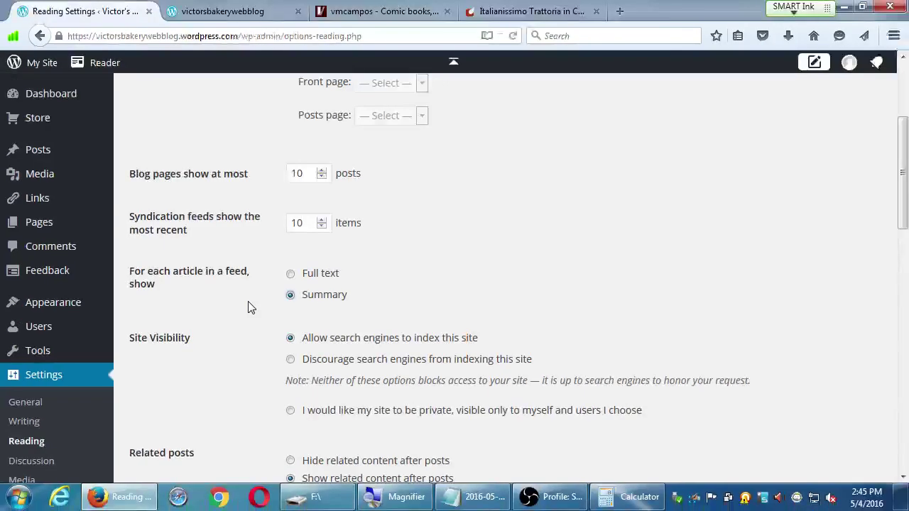
Step: Glance at the vmcampos comic blog and Italianissimo Trattoria tabs, then return to Reading Settings
{"action": "scroll", "coordinate": [331, 232], "scroll_direction": "down", "scroll_amount": 4}
{"action": "scroll", "coordinate": [277, 269], "scroll_direction": "down", "scroll_amount": 3}
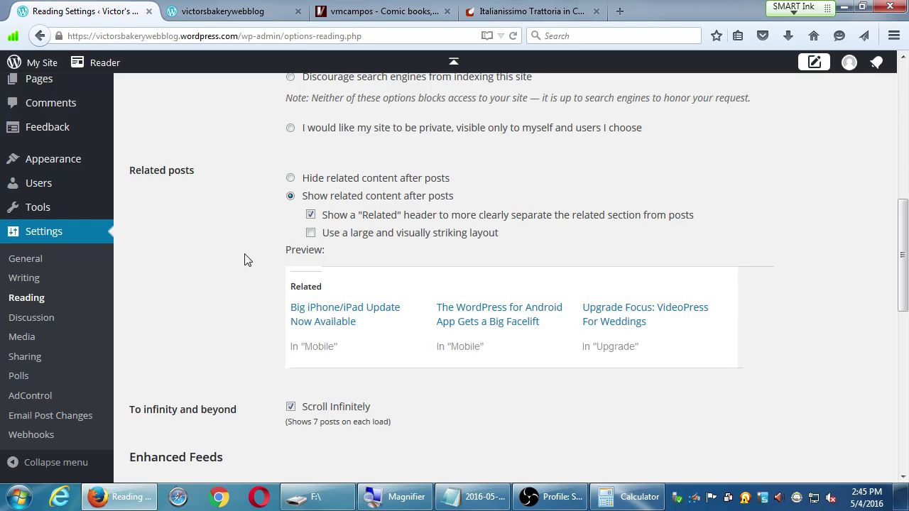
{"action": "key", "text": "ctrl+3"}
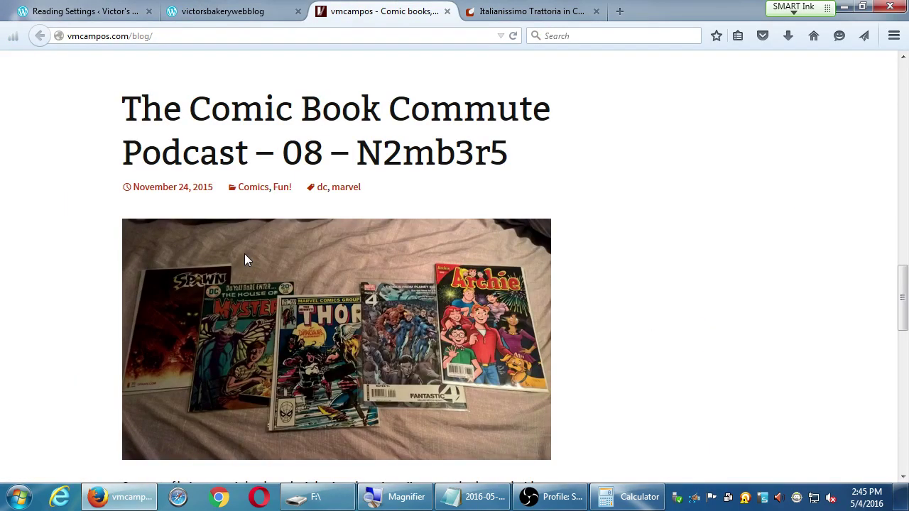
{"action": "key", "text": "ctrl+4"}
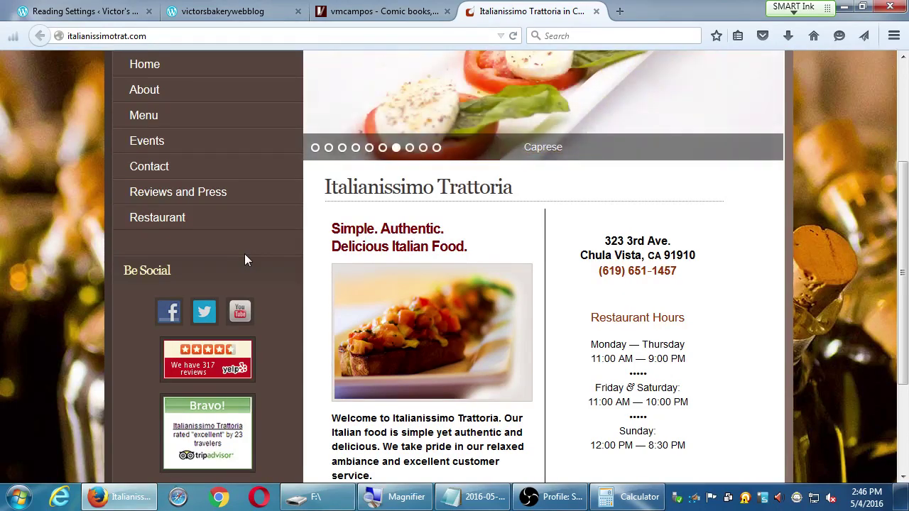
{"action": "key", "text": "ctrl+Tab"}
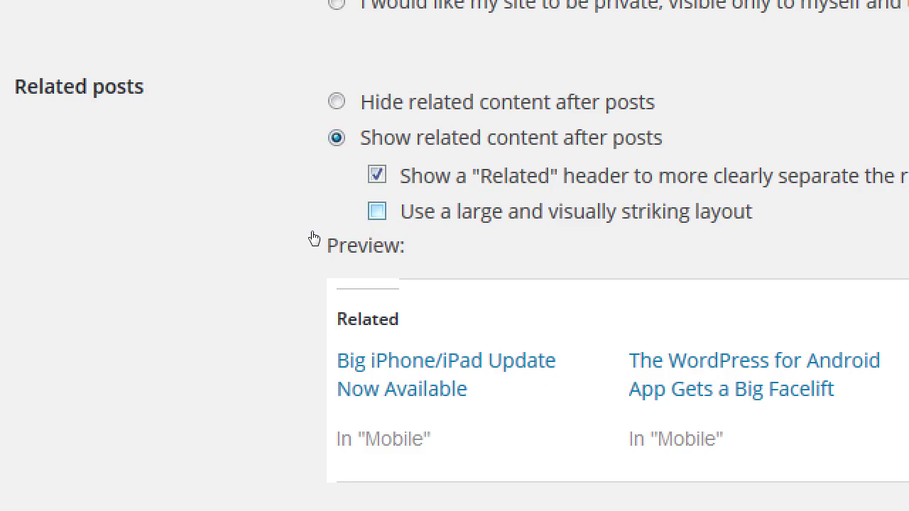
Step: Turn on the large, visually striking related-posts layout, toggling it off and on to compare
{"action": "key", "text": "Tab"}
{"action": "key", "text": "space"}
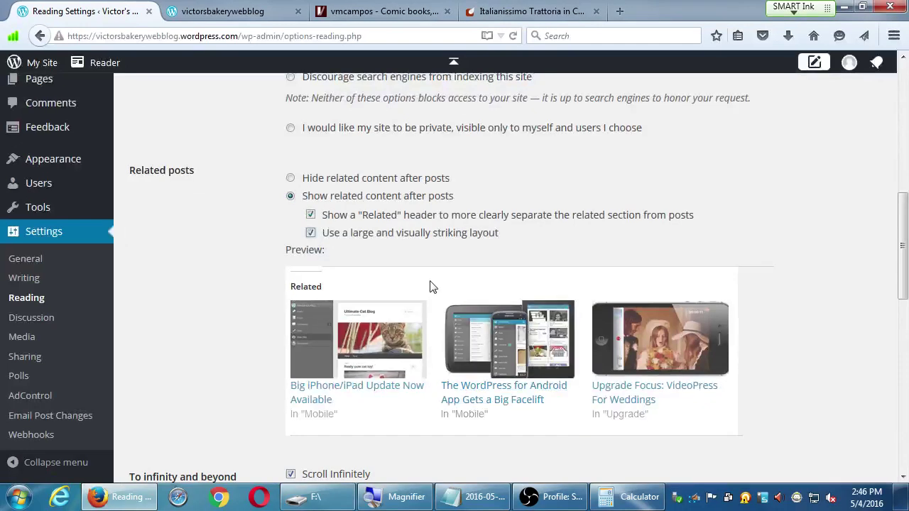
{"action": "left_click", "coordinate": [316, 234]}
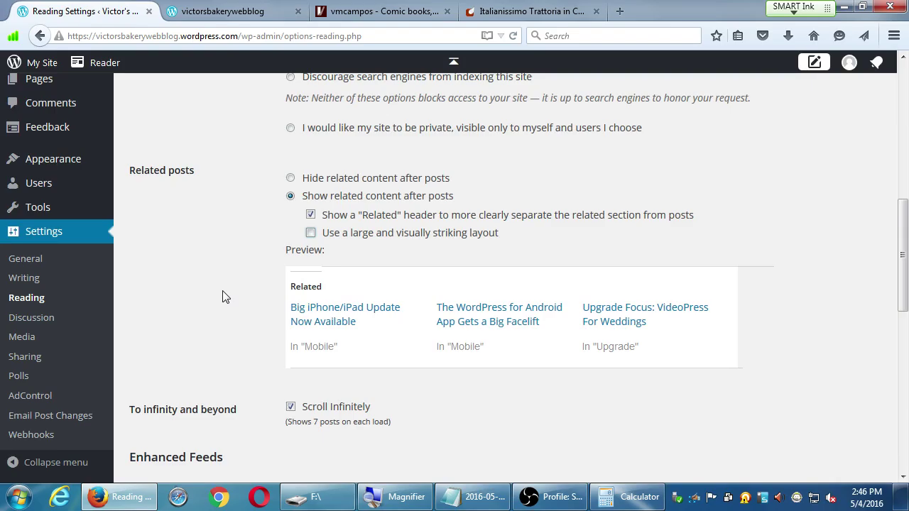
{"action": "left_click", "coordinate": [310, 237]}
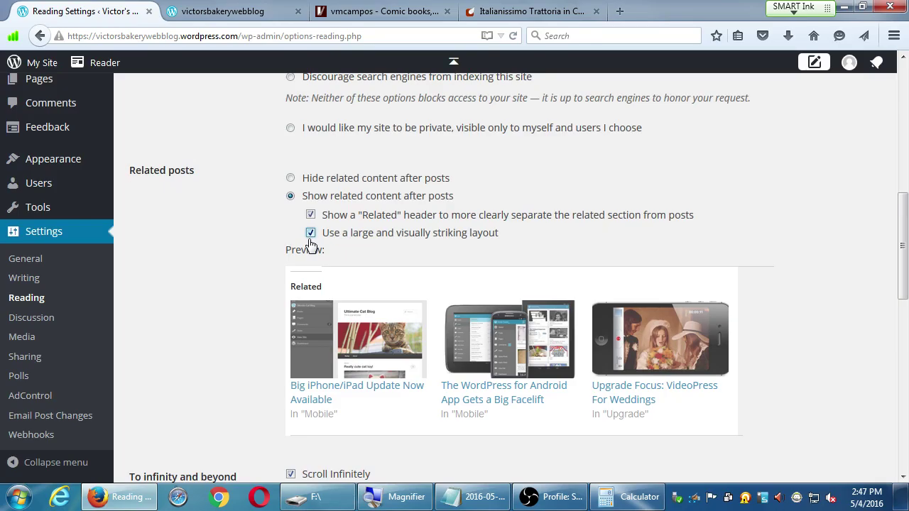
Step: Save the Reading settings with the large related-posts layout enabled
{"action": "scroll", "coordinate": [782, 334], "scroll_direction": "down", "scroll_amount": 2}
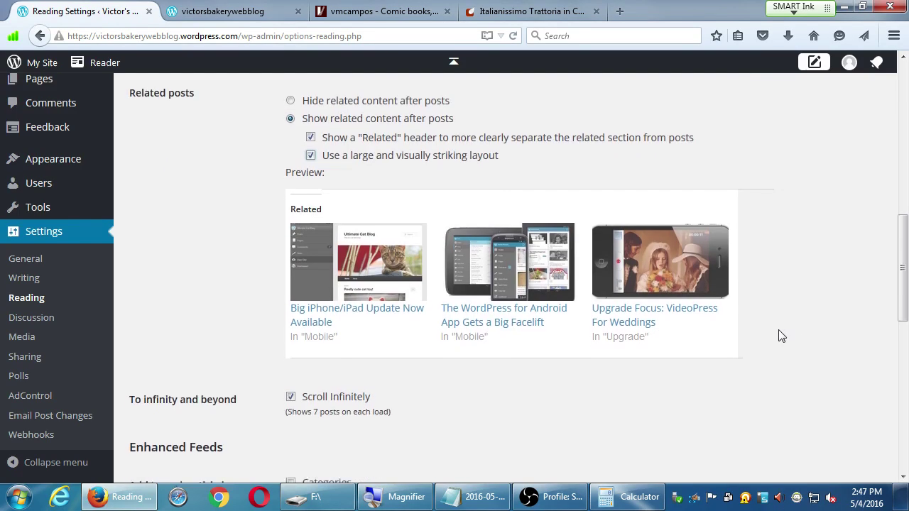
{"action": "scroll", "coordinate": [782, 336], "scroll_direction": "down", "scroll_amount": 12}
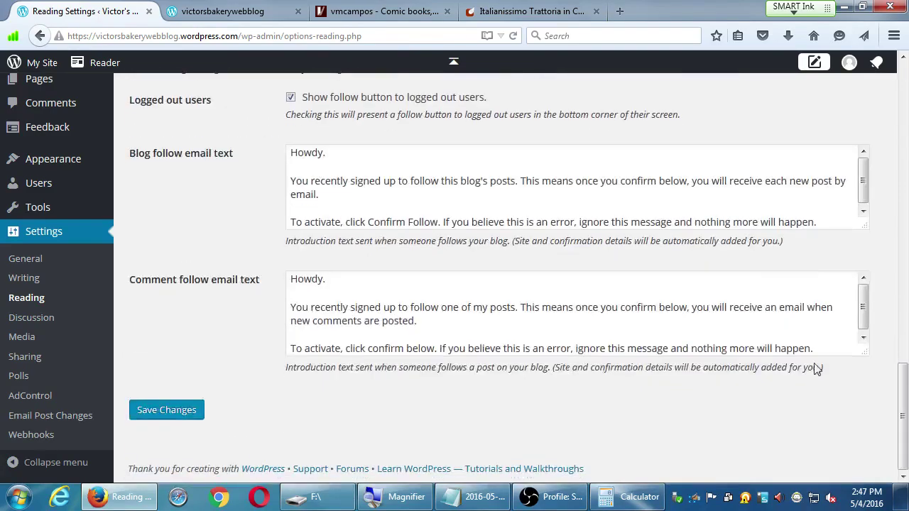
{"action": "scroll", "coordinate": [825, 368], "scroll_direction": "up", "scroll_amount": 8}
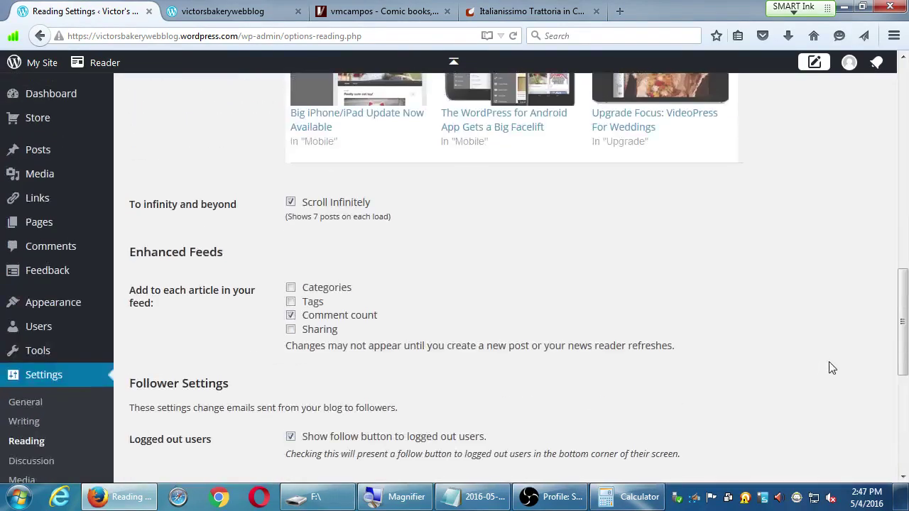
{"action": "scroll", "coordinate": [831, 366], "scroll_direction": "up", "scroll_amount": 10}
{"action": "scroll", "coordinate": [835, 364], "scroll_direction": "up", "scroll_amount": 5}
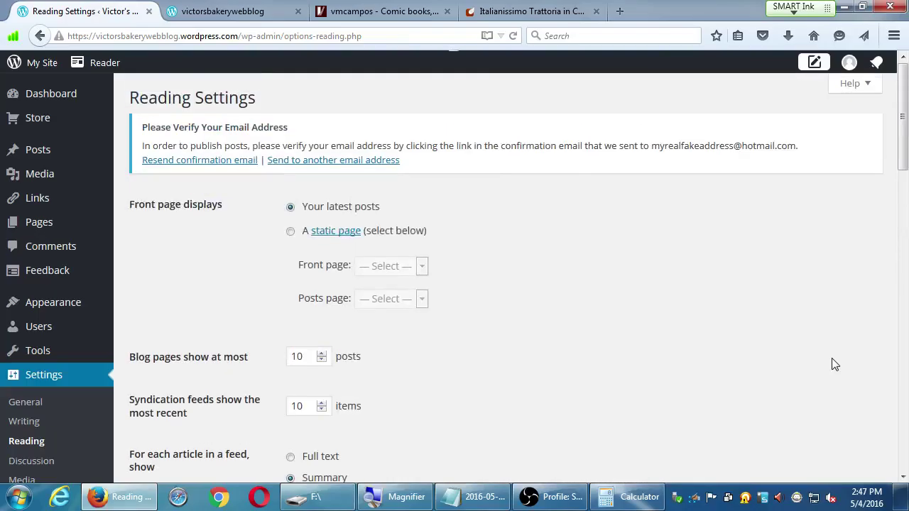
{"action": "scroll", "coordinate": [835, 365], "scroll_direction": "down", "scroll_amount": 6}
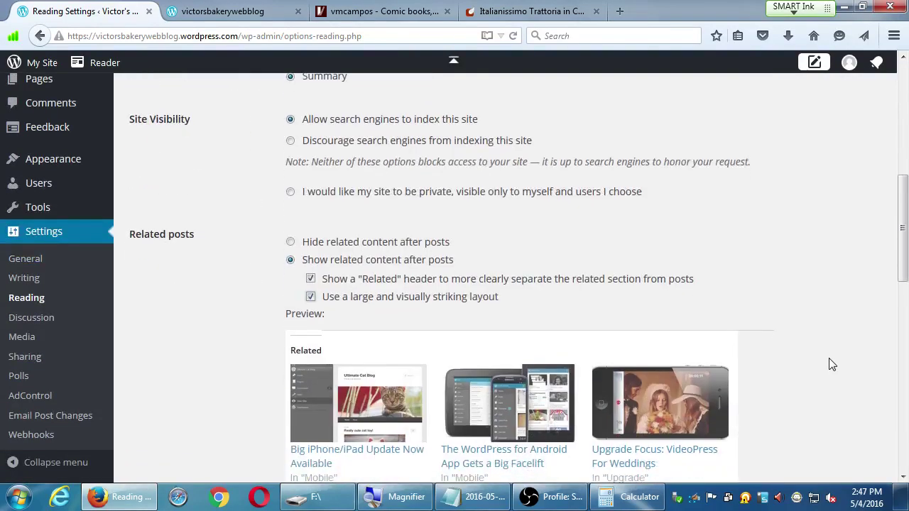
{"action": "scroll", "coordinate": [832, 364], "scroll_direction": "up", "scroll_amount": 2}
{"action": "scroll", "coordinate": [831, 364], "scroll_direction": "up", "scroll_amount": 4}
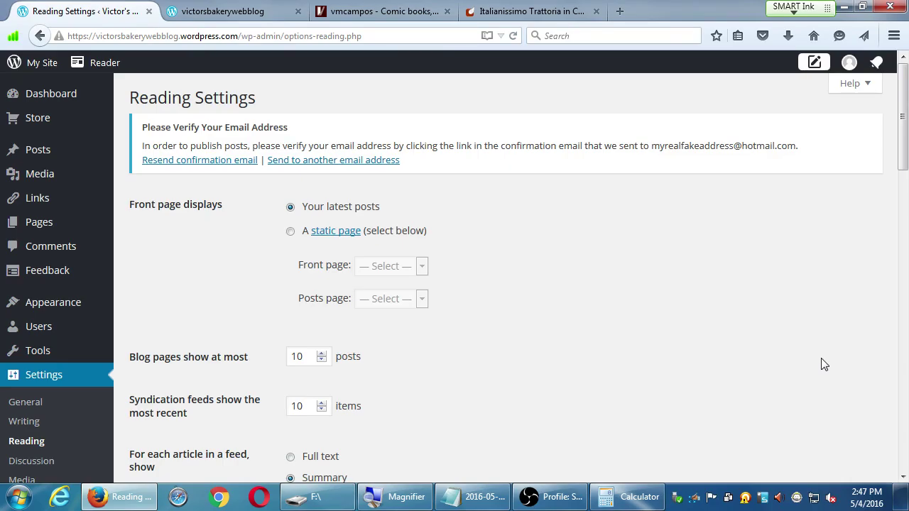
{"action": "scroll", "coordinate": [594, 298], "scroll_direction": "down", "scroll_amount": 15}
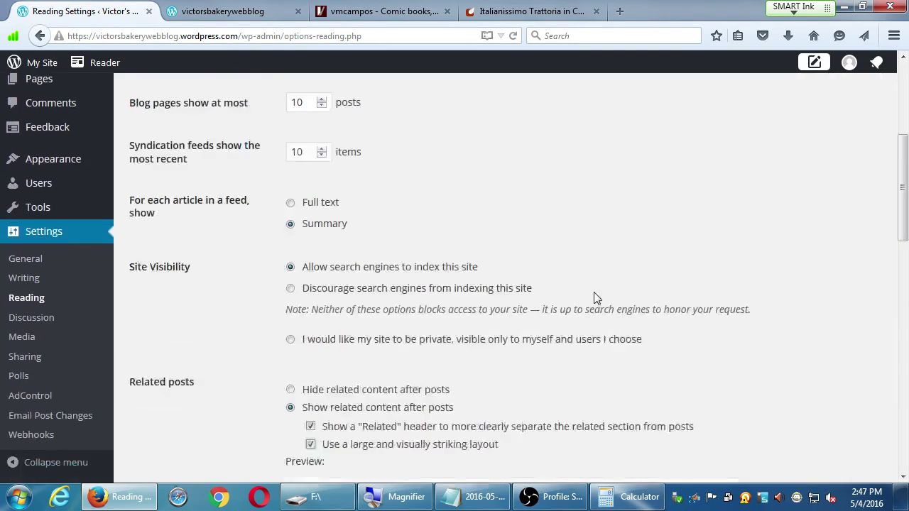
{"action": "scroll", "coordinate": [330, 337], "scroll_direction": "down", "scroll_amount": 3}
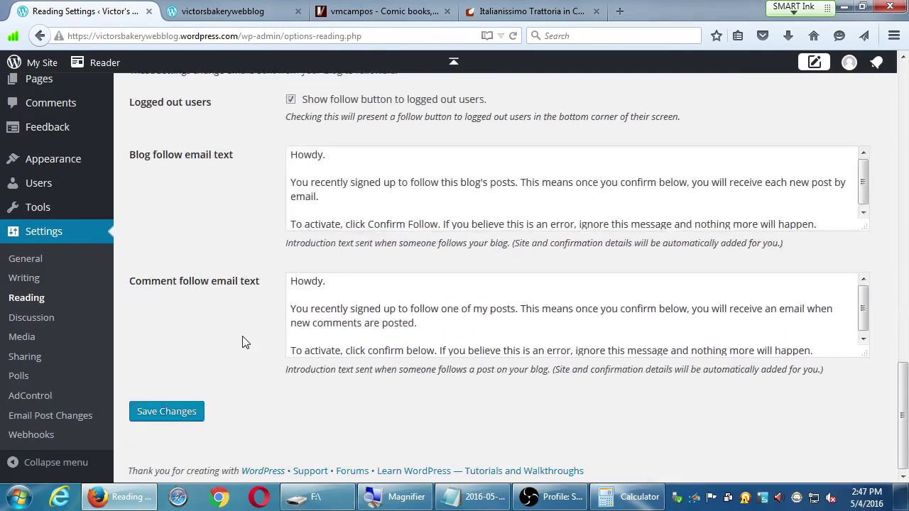
{"action": "scroll", "coordinate": [205, 325], "scroll_direction": "up", "scroll_amount": 1}
{"action": "left_click", "coordinate": [169, 450]}
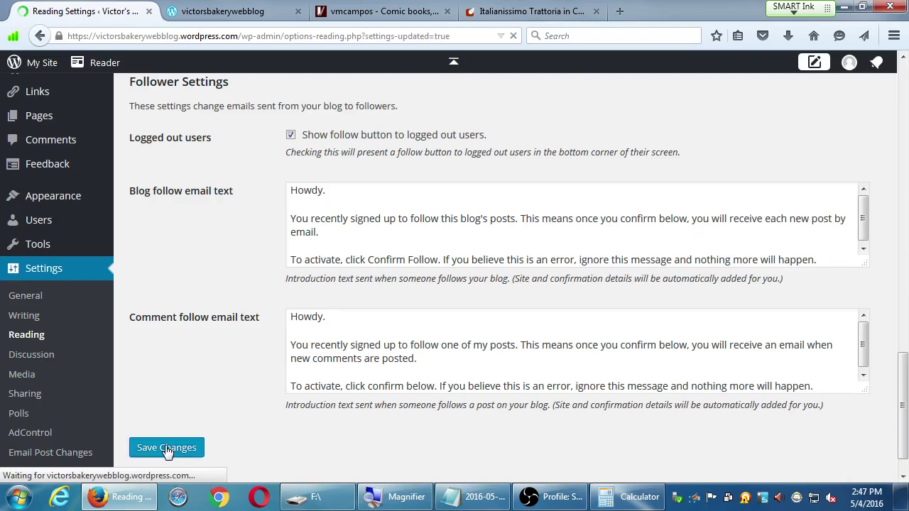
Step: Go to the Discussion settings page
{"action": "scroll", "coordinate": [188, 369], "scroll_direction": "down", "scroll_amount": 2}
{"action": "scroll", "coordinate": [188, 370], "scroll_direction": "down", "scroll_amount": 2}
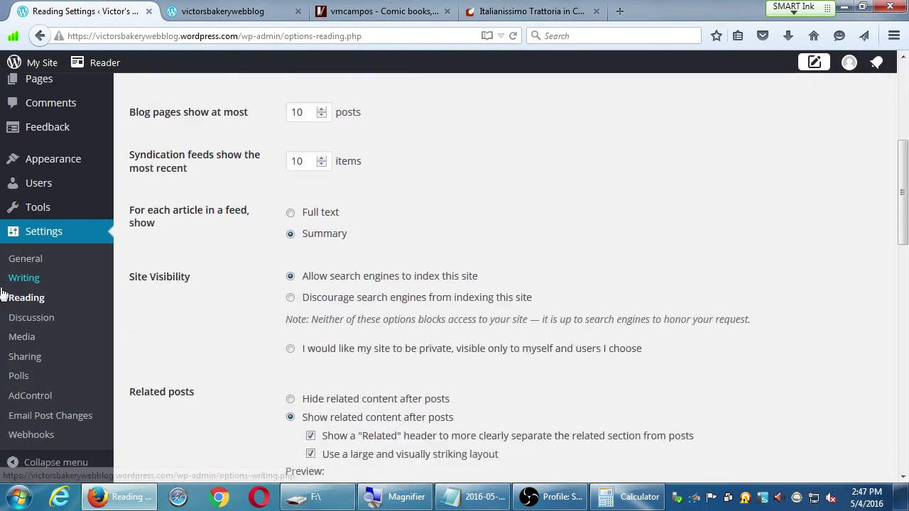
{"action": "left_click", "coordinate": [27, 322]}
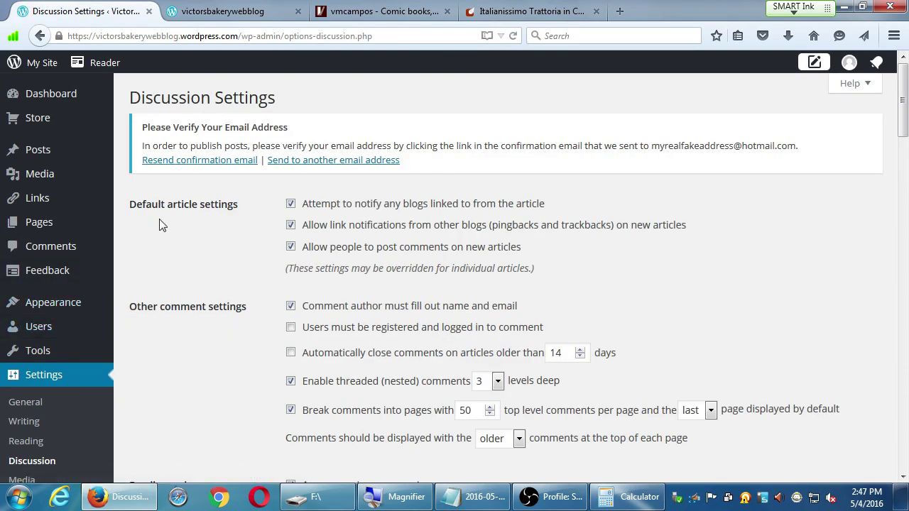
Step: Review the default article and comment options, highlighting the Default article settings heading
{"action": "scroll", "coordinate": [183, 220], "scroll_direction": "down", "scroll_amount": 5}
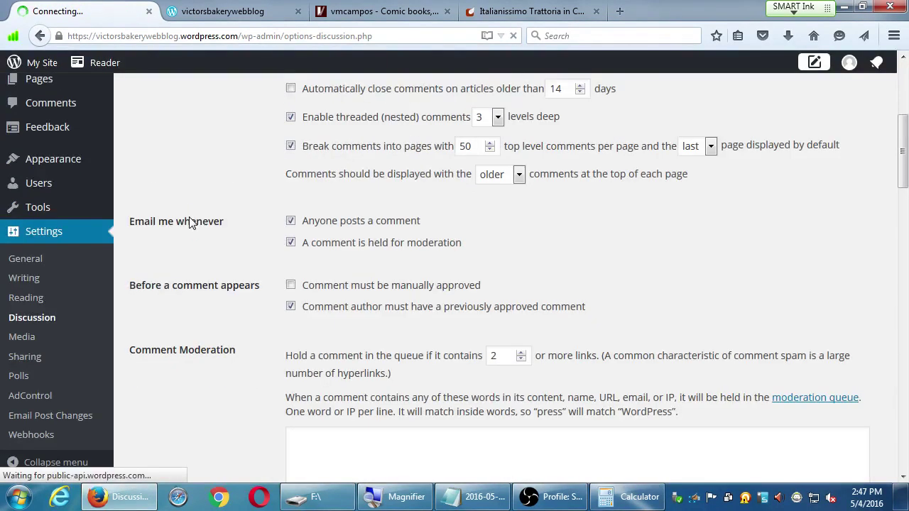
{"action": "scroll", "coordinate": [189, 220], "scroll_direction": "down", "scroll_amount": 2}
{"action": "scroll", "coordinate": [189, 222], "scroll_direction": "up", "scroll_amount": 5}
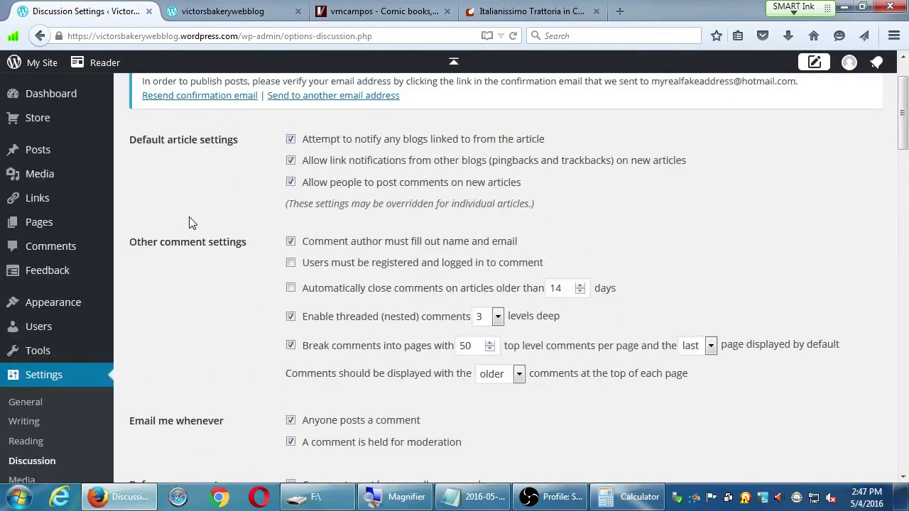
{"action": "scroll", "coordinate": [189, 222], "scroll_direction": "down", "scroll_amount": 1}
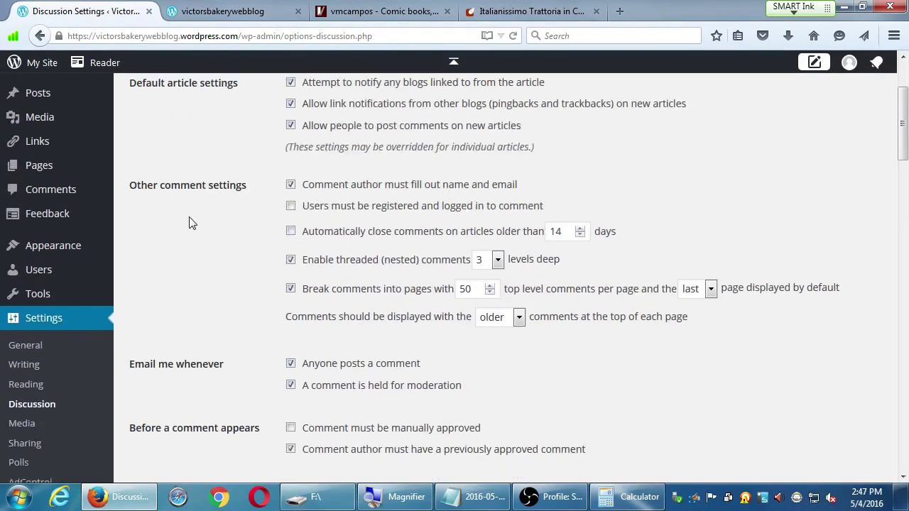
{"action": "scroll", "coordinate": [189, 222], "scroll_direction": "up", "scroll_amount": 2}
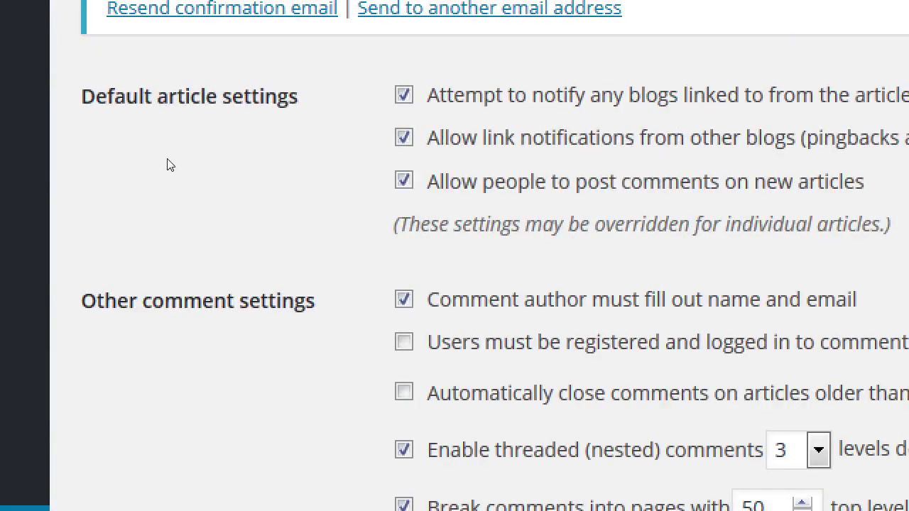
{"action": "left_click_drag", "start_coordinate": [168, 161], "coordinate": [237, 167]}
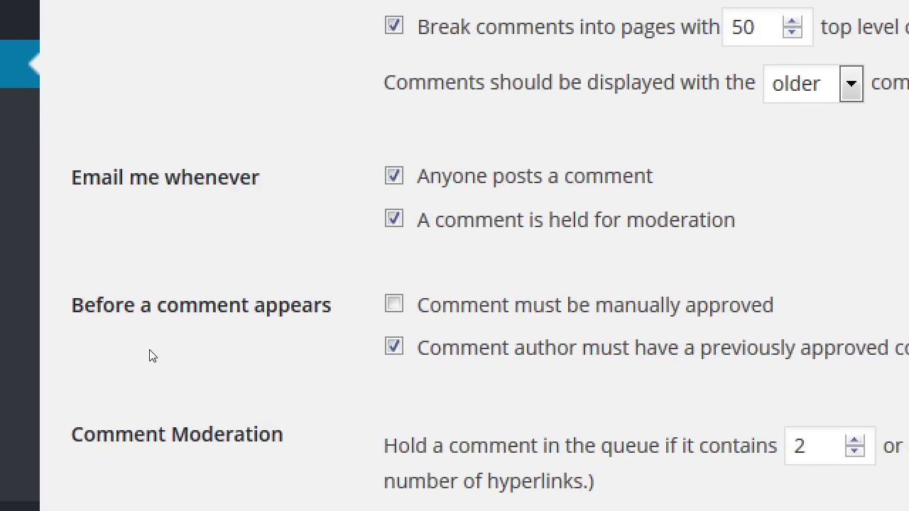
Step: Require comments to be manually approved before a comment appears
{"action": "left_click_drag", "start_coordinate": [150, 356], "coordinate": [213, 359]}
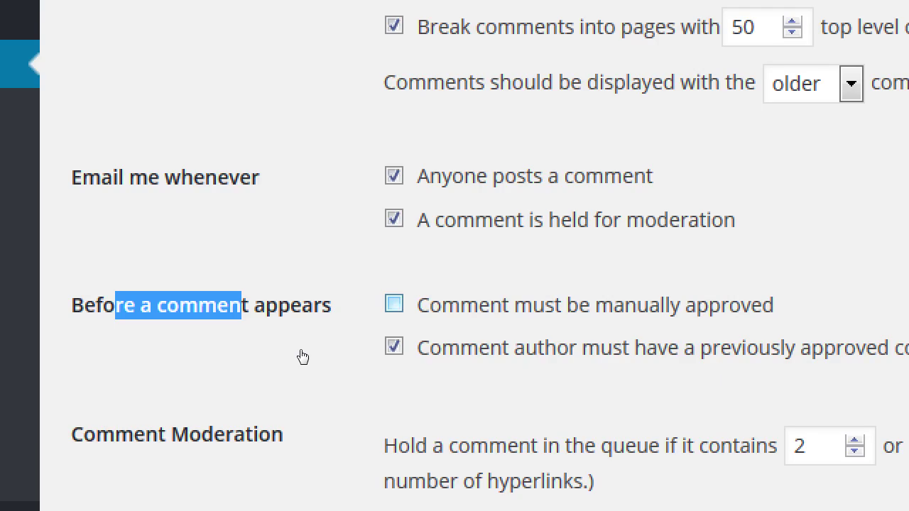
{"action": "key", "text": "space"}
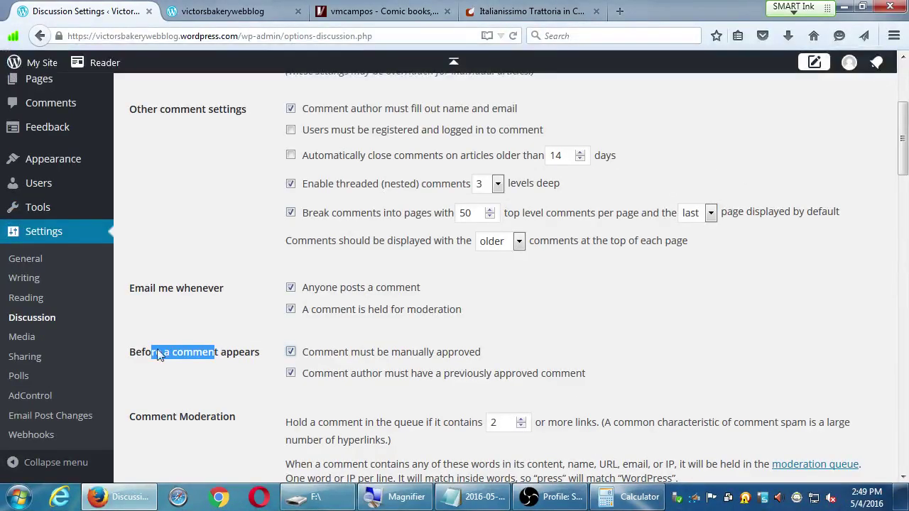
{"action": "left_click", "coordinate": [131, 354]}
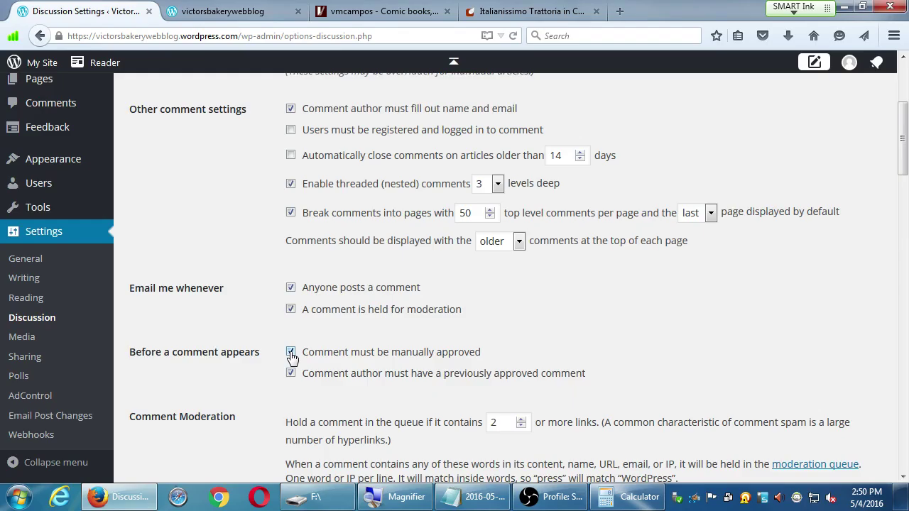
{"action": "left_click_drag", "start_coordinate": [145, 353], "coordinate": [384, 359]}
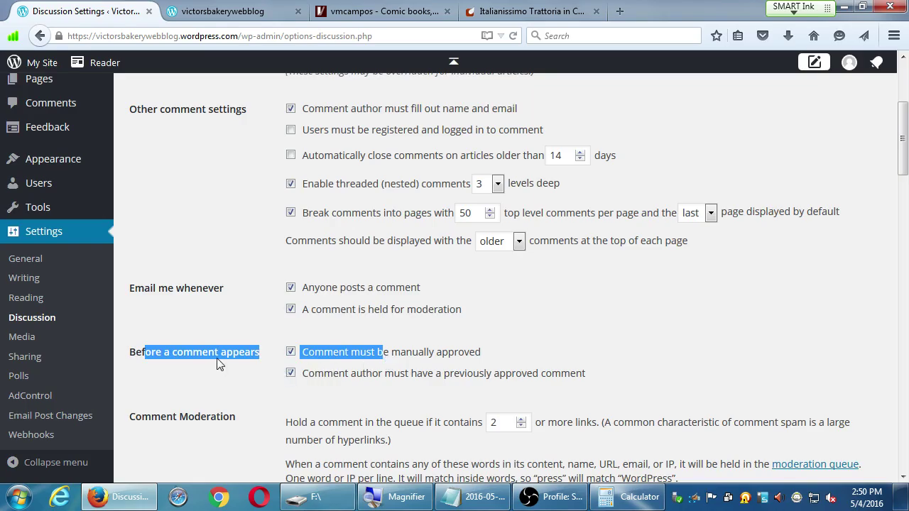
Step: Save the discussion settings and go to the Sharing settings page
{"action": "scroll", "coordinate": [365, 289], "scroll_direction": "down", "scroll_amount": 8}
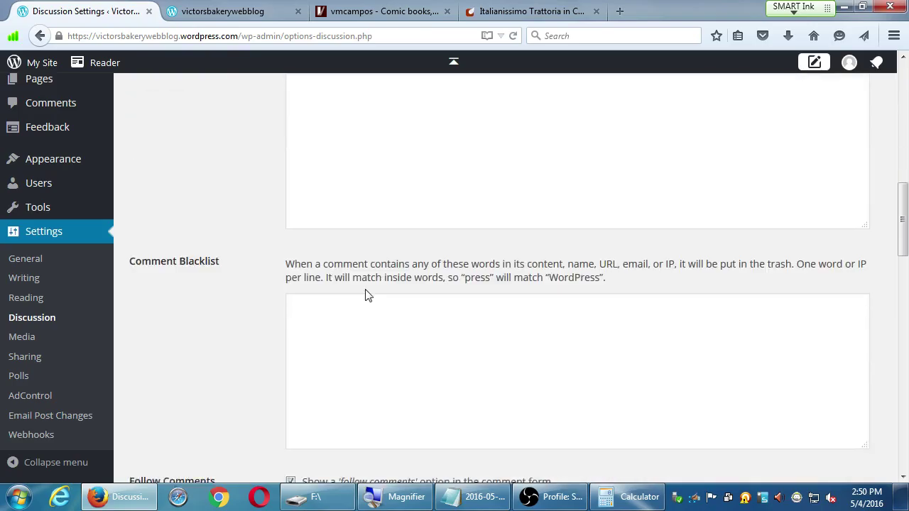
{"action": "scroll", "coordinate": [365, 289], "scroll_direction": "down", "scroll_amount": 3}
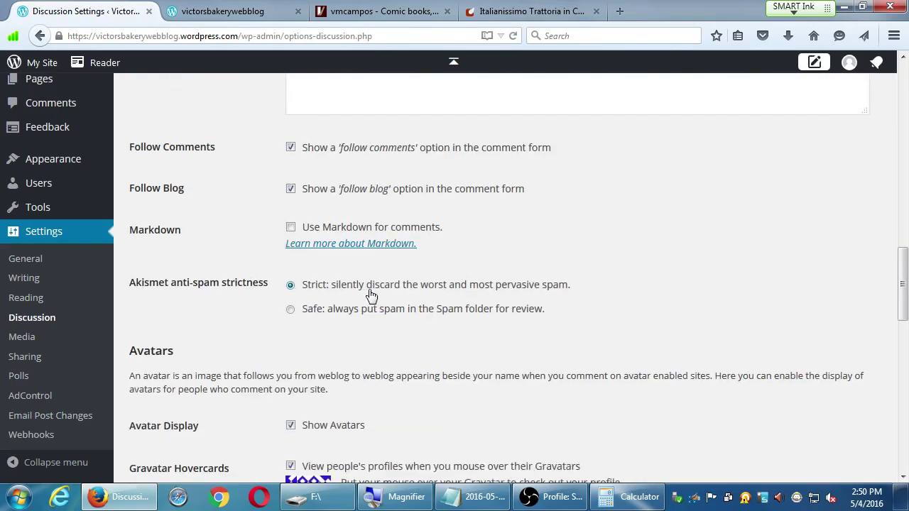
{"action": "scroll", "coordinate": [258, 346], "scroll_direction": "down", "scroll_amount": 8}
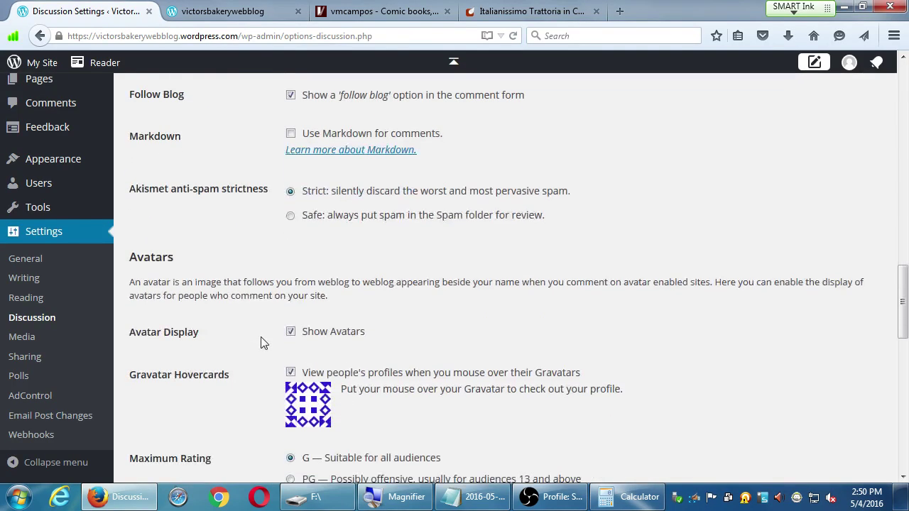
{"action": "scroll", "coordinate": [263, 343], "scroll_direction": "down", "scroll_amount": 4}
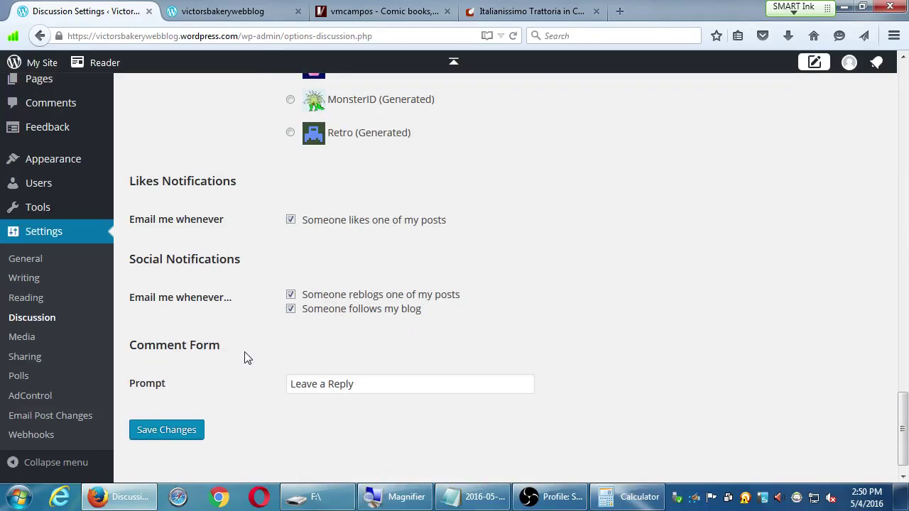
{"action": "left_click", "coordinate": [183, 438]}
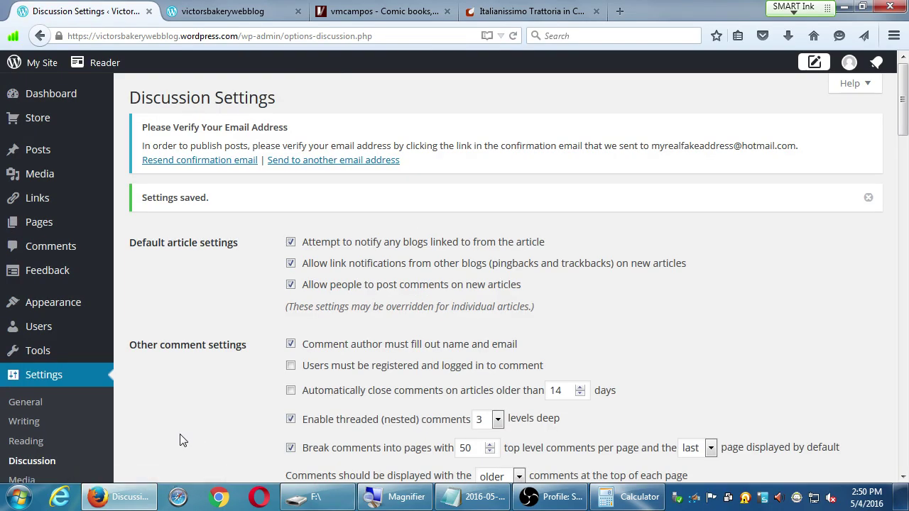
{"action": "scroll", "coordinate": [121, 445], "scroll_direction": "down", "scroll_amount": 2}
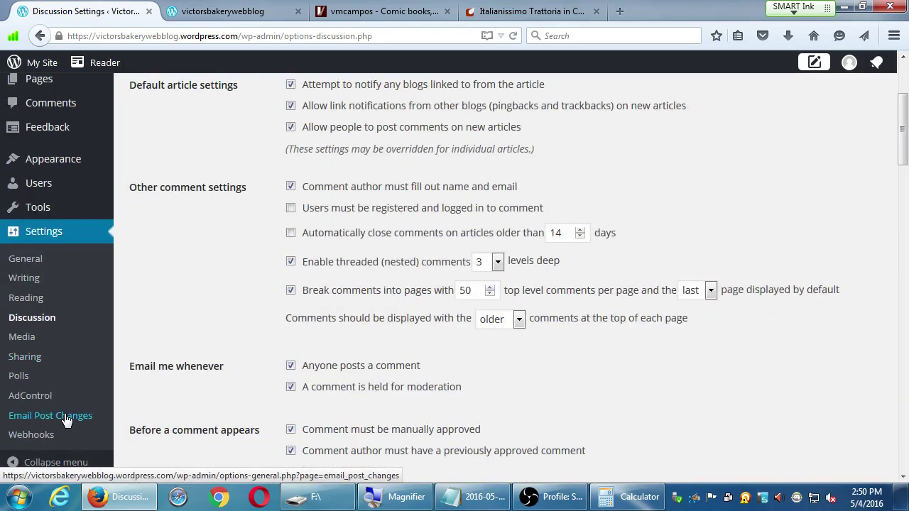
{"action": "left_click", "coordinate": [36, 363]}
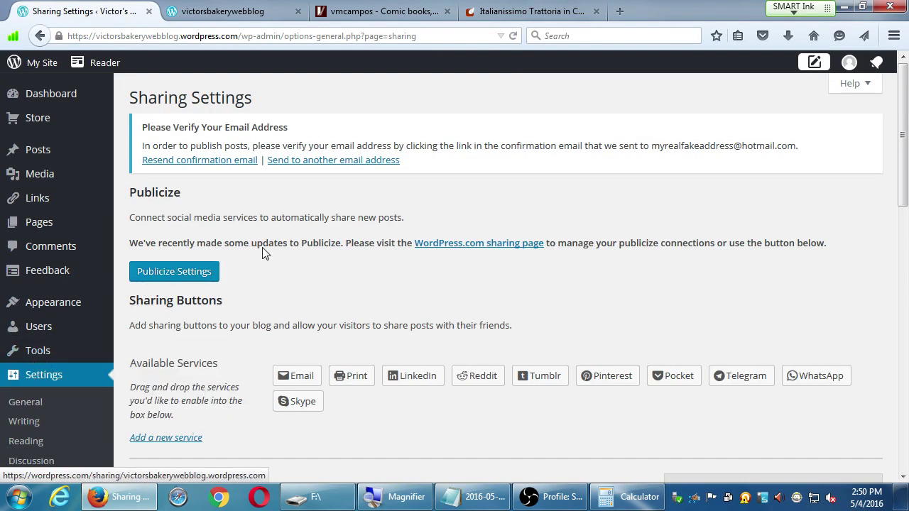
Step: Scroll through Sharing Buttons, Enabled Services (Press This, Twitter, Facebook, Google) and the Preview
{"action": "scroll", "coordinate": [278, 249], "scroll_direction": "down", "scroll_amount": 5}
{"action": "scroll", "coordinate": [279, 249], "scroll_direction": "up", "scroll_amount": 1}
{"action": "scroll", "coordinate": [278, 249], "scroll_direction": "up", "scroll_amount": 4}
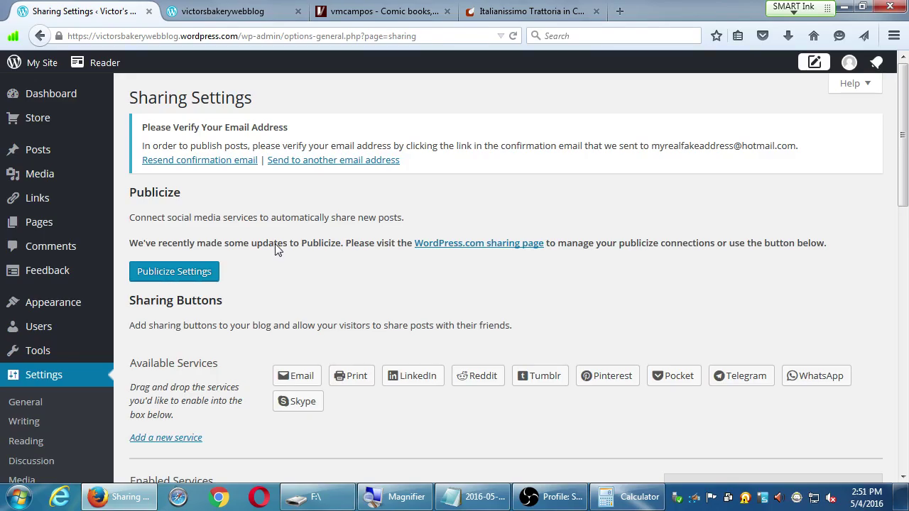
{"action": "scroll", "coordinate": [275, 244], "scroll_direction": "down", "scroll_amount": 5}
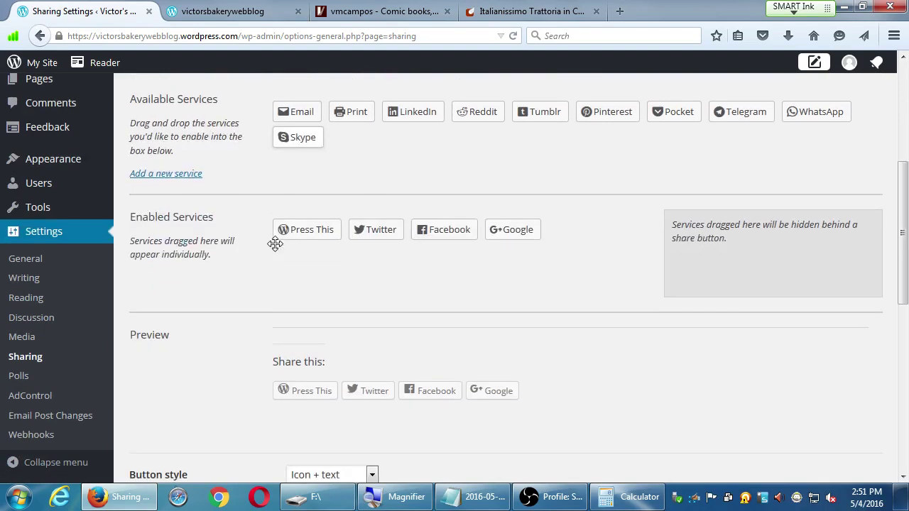
{"action": "scroll", "coordinate": [275, 250], "scroll_direction": "up", "scroll_amount": 1}
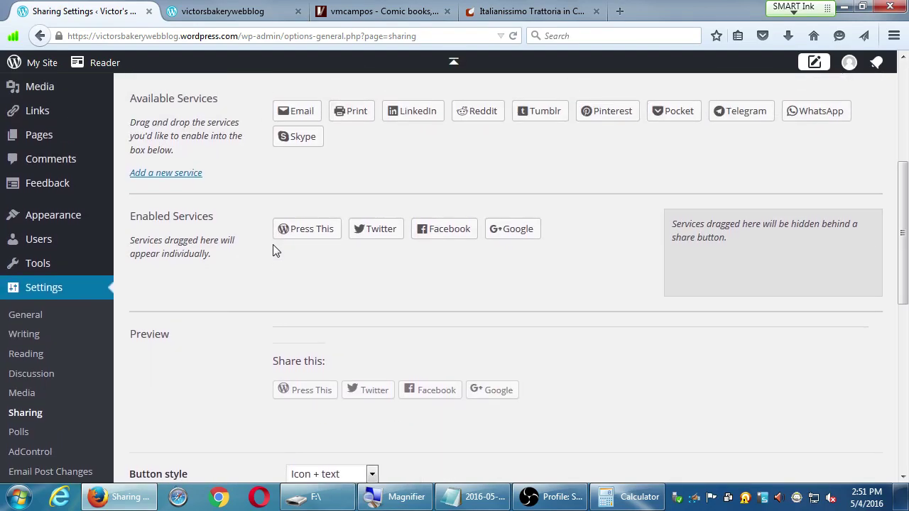
{"action": "scroll", "coordinate": [275, 250], "scroll_direction": "up", "scroll_amount": 4}
{"action": "scroll", "coordinate": [275, 250], "scroll_direction": "down", "scroll_amount": 2}
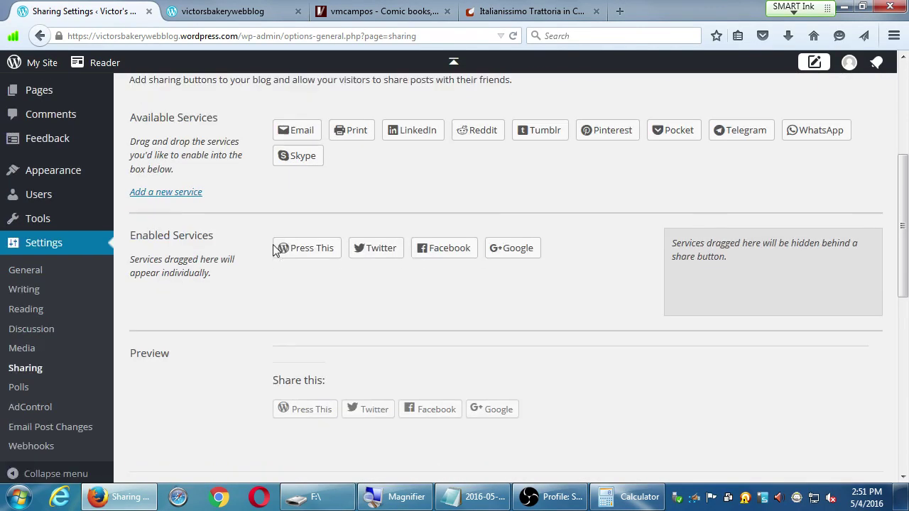
{"action": "scroll", "coordinate": [275, 250], "scroll_direction": "down", "scroll_amount": 1}
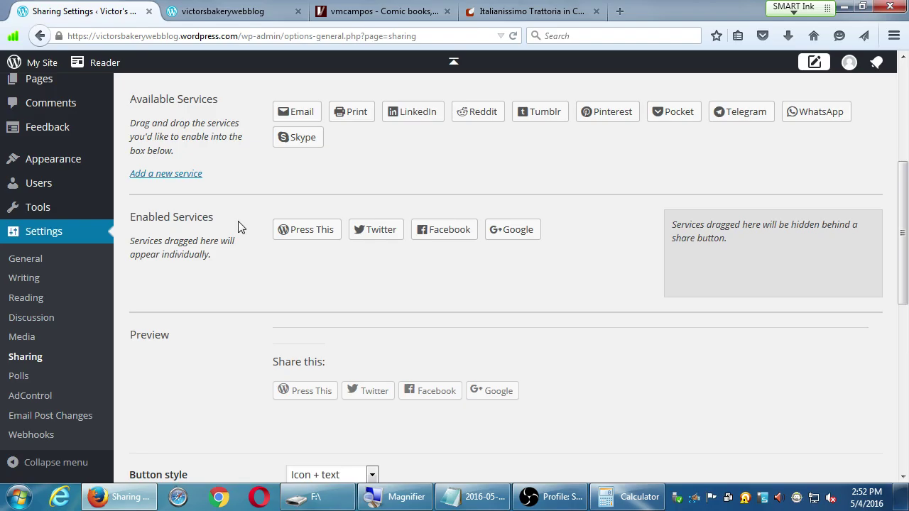
Step: Switch to the vmcampos blog and search it for 'bingo'
{"action": "left_click", "coordinate": [428, 9]}
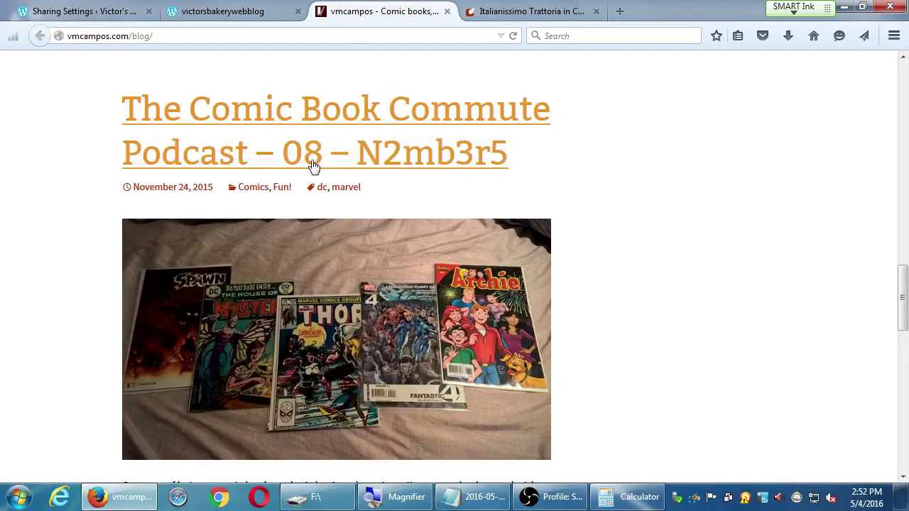
{"action": "scroll", "coordinate": [313, 166], "scroll_direction": "up", "scroll_amount": 10}
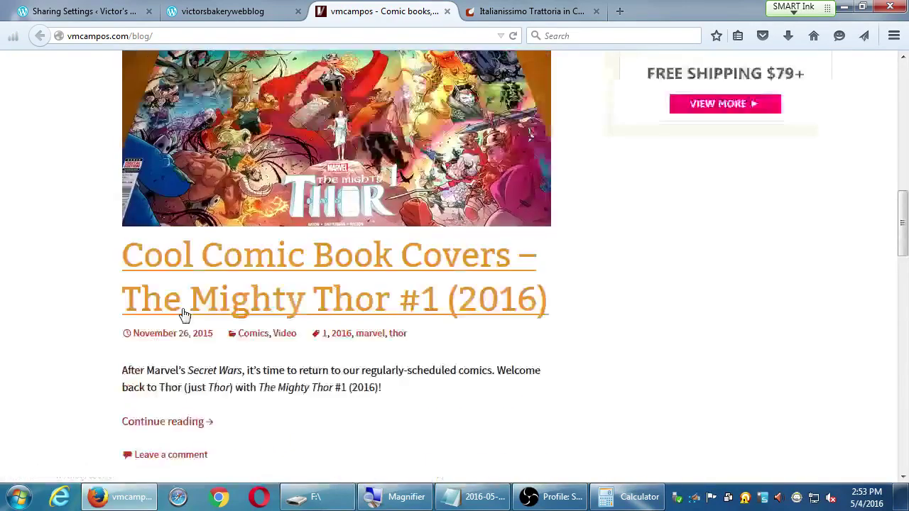
{"action": "scroll", "coordinate": [184, 315], "scroll_direction": "up", "scroll_amount": 10}
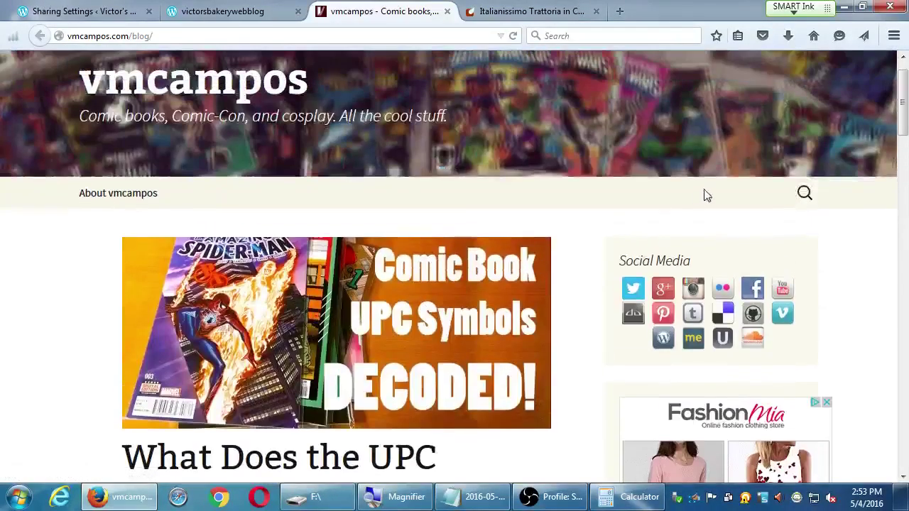
{"action": "left_click", "coordinate": [804, 194]}
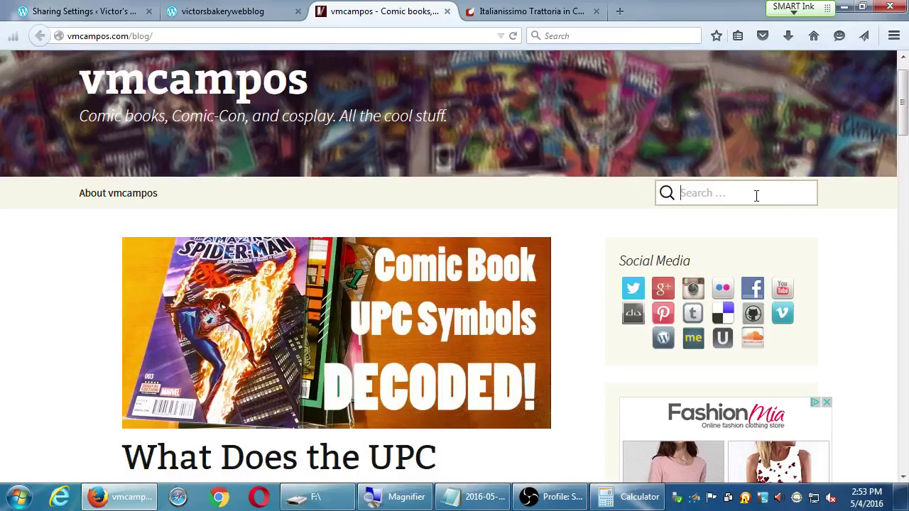
{"action": "type", "text": "bingo"}
{"action": "key", "text": "Return"}
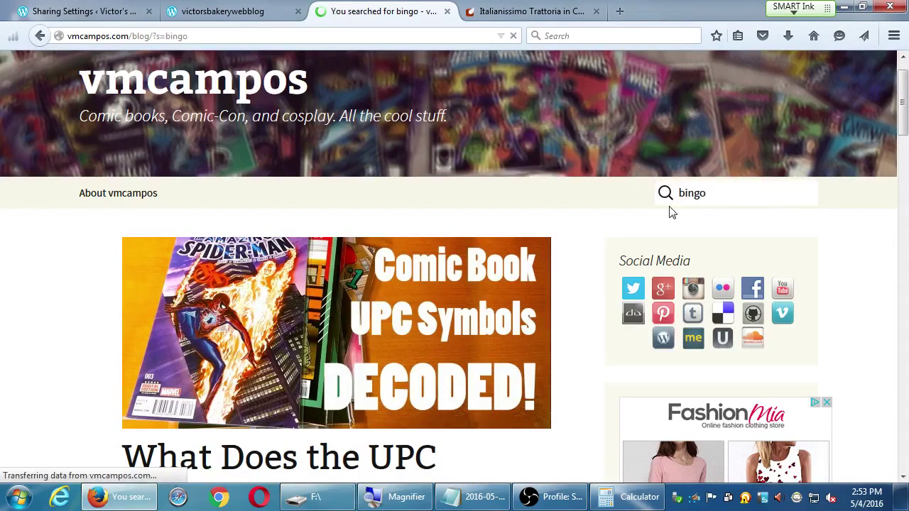
Step: Open the Comic-Con Bingo post and magnify its Share buttons at the end
{"action": "scroll", "coordinate": [383, 402], "scroll_direction": "down", "scroll_amount": 3}
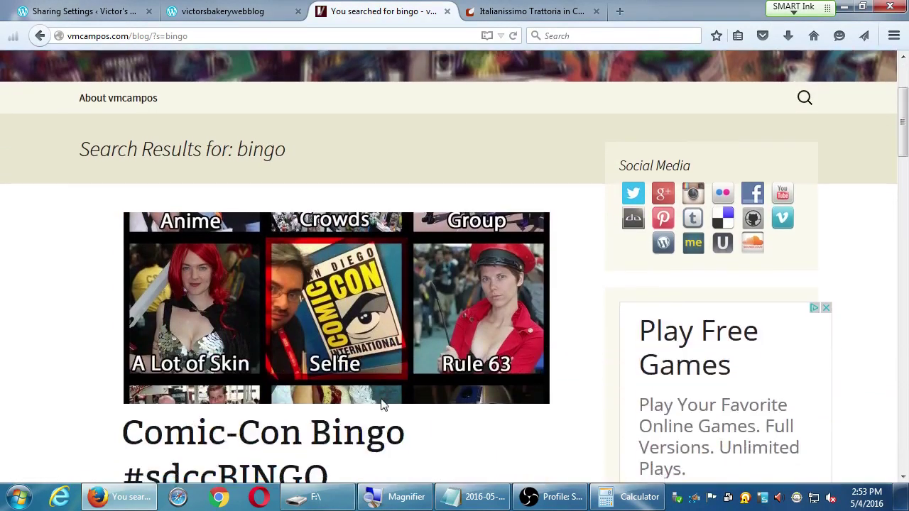
{"action": "left_click", "coordinate": [353, 444]}
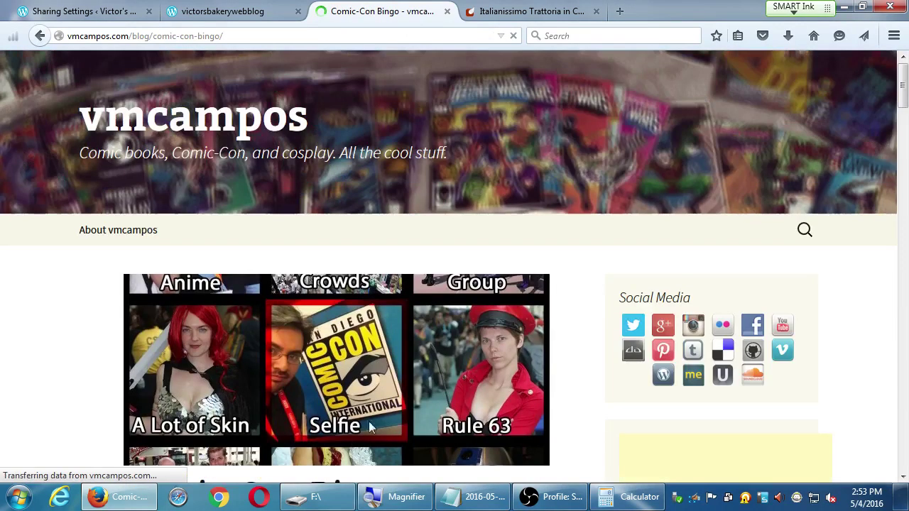
{"action": "scroll", "coordinate": [517, 329], "scroll_direction": "down", "scroll_amount": 7}
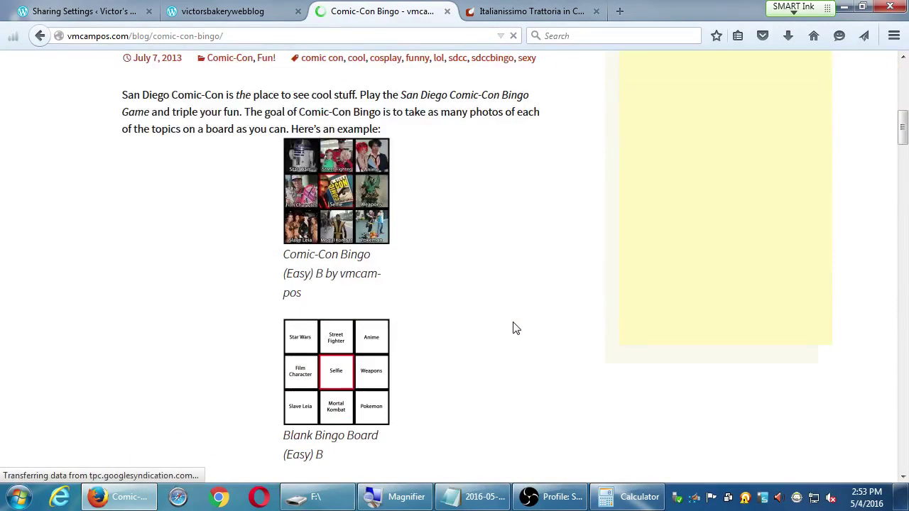
{"action": "scroll", "coordinate": [517, 328], "scroll_direction": "down", "scroll_amount": 15}
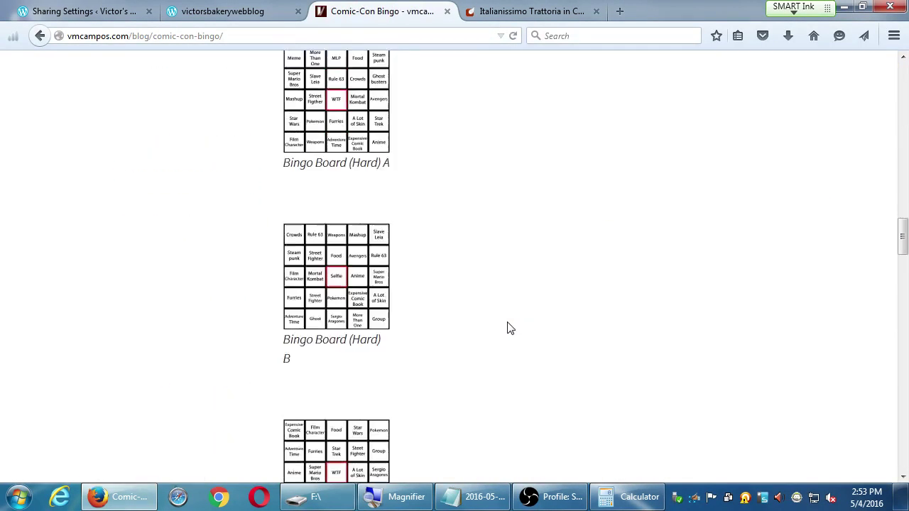
{"action": "scroll", "coordinate": [510, 328], "scroll_direction": "down", "scroll_amount": 12}
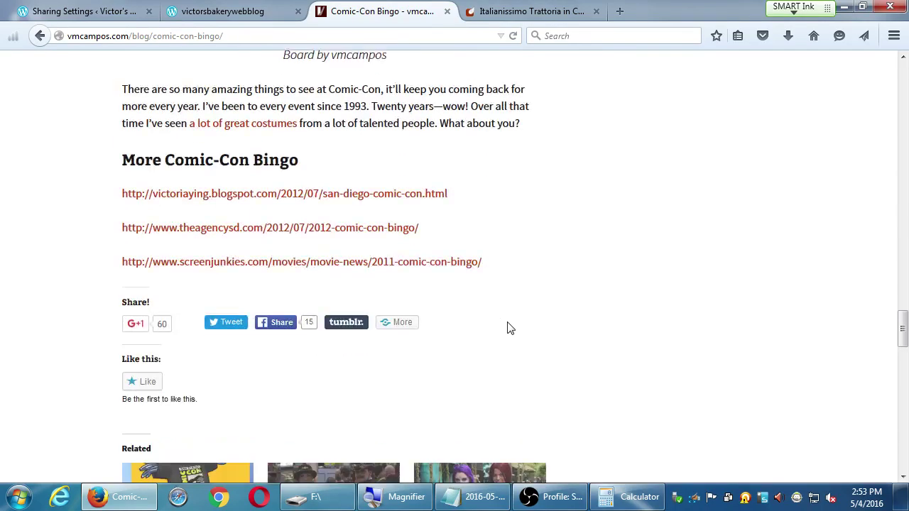
{"action": "scroll", "coordinate": [510, 328], "scroll_direction": "down", "scroll_amount": 1}
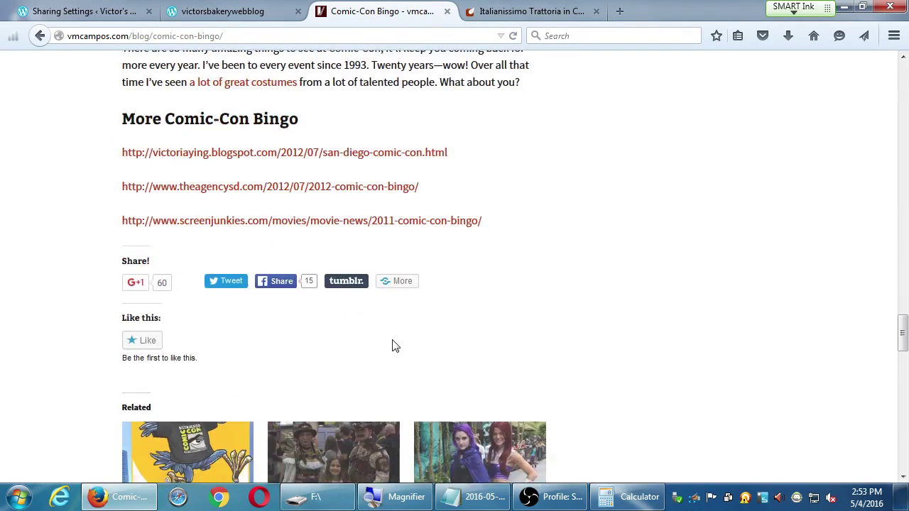
{"action": "key", "text": "super+plus"}
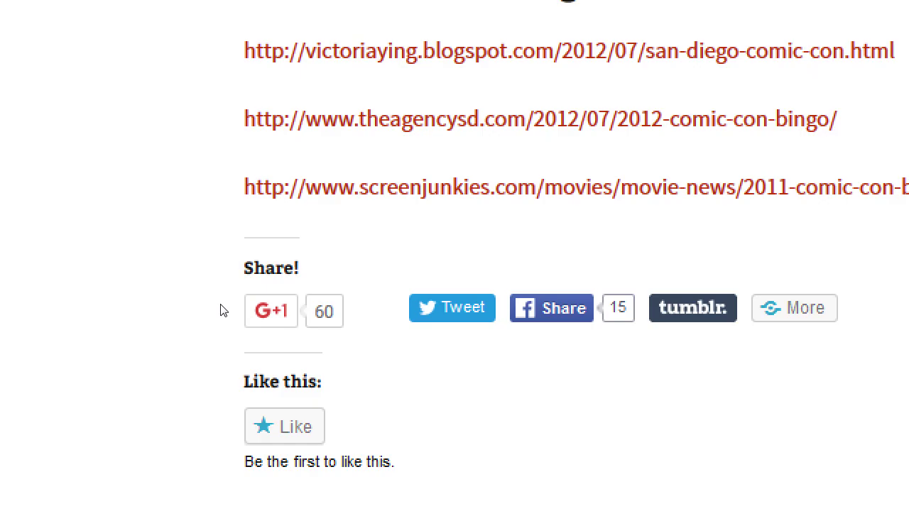
Step: Return to the WordPress Sharing Settings tab
{"action": "left_click", "coordinate": [81, 10]}
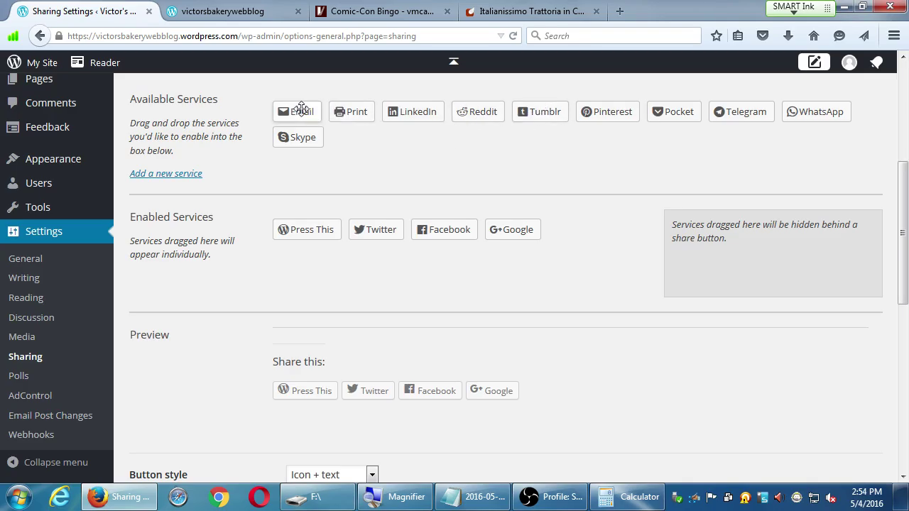
Step: Enable Email, Print and LinkedIn as share buttons, then move Print behind More
{"action": "left_click_drag", "start_coordinate": [301, 107], "coordinate": [318, 257]}
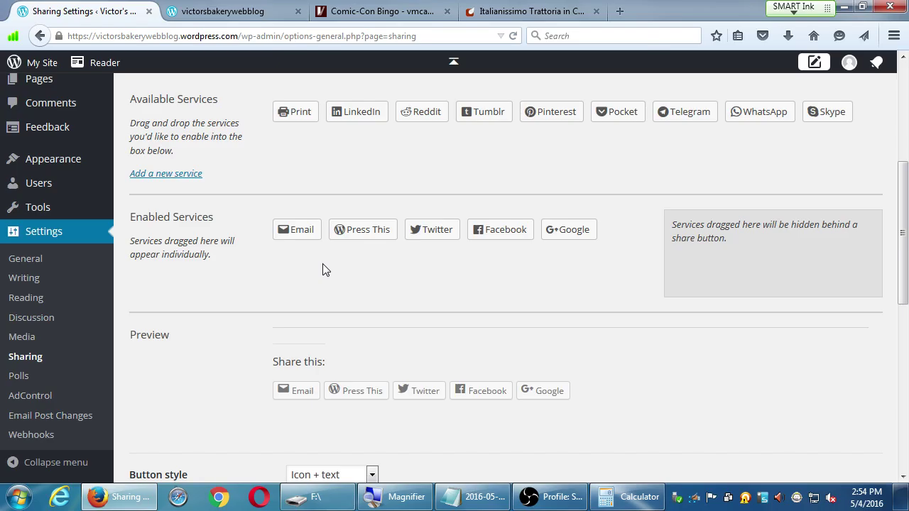
{"action": "left_click_drag", "start_coordinate": [303, 113], "coordinate": [321, 255]}
{"action": "left_click_drag", "start_coordinate": [310, 114], "coordinate": [347, 255]}
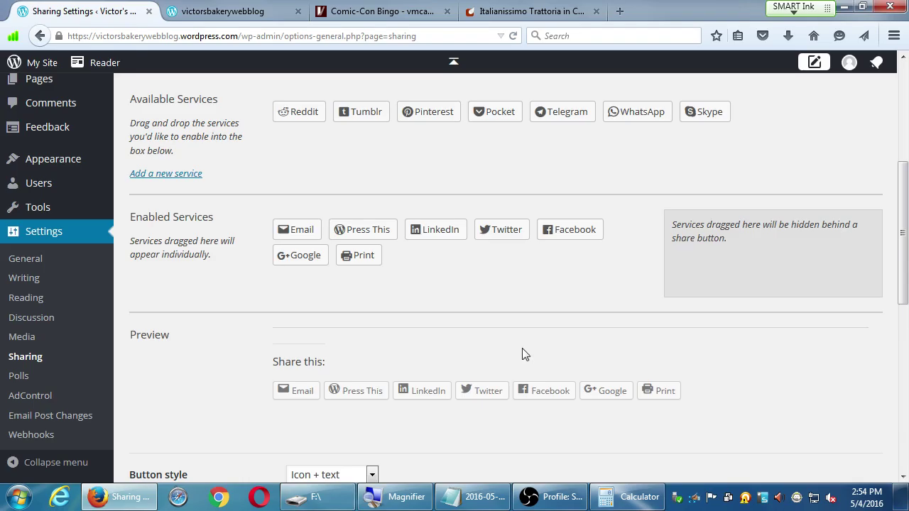
{"action": "left_click_drag", "start_coordinate": [365, 263], "coordinate": [719, 278]}
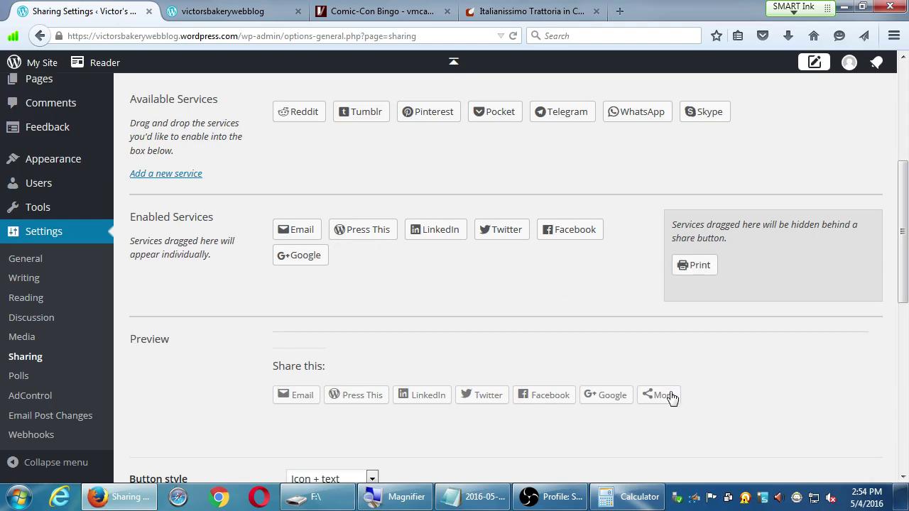
Step: Move Email, Press This and LinkedIn behind the More share button
{"action": "left_click_drag", "start_coordinate": [307, 237], "coordinate": [731, 273]}
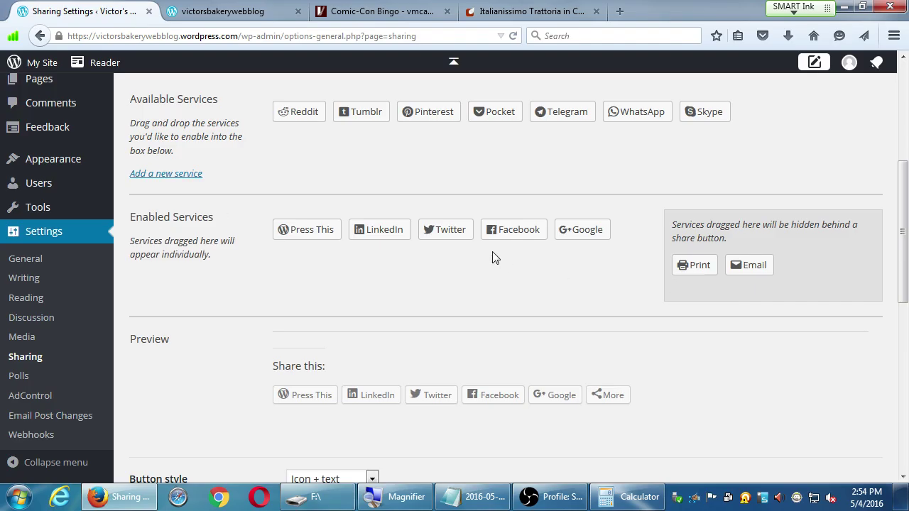
{"action": "left_click_drag", "start_coordinate": [324, 230], "coordinate": [796, 283]}
{"action": "left_click_drag", "start_coordinate": [316, 232], "coordinate": [738, 291]}
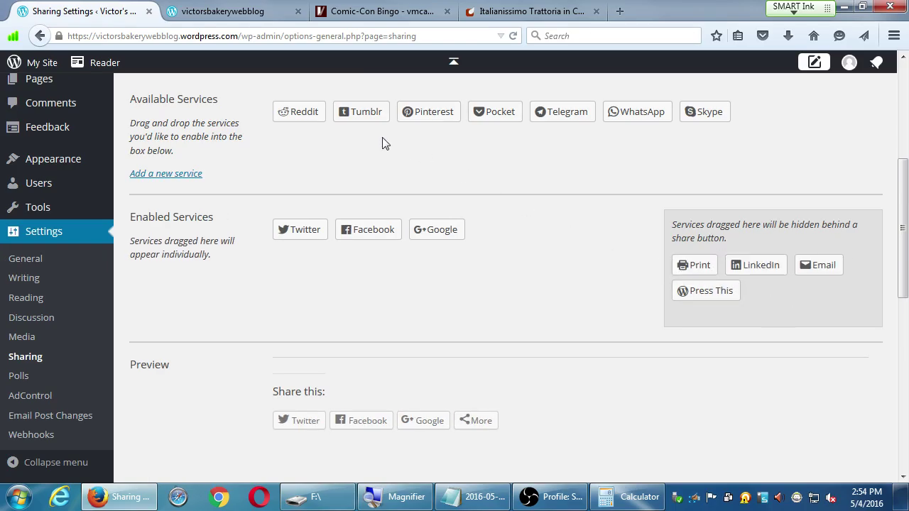
Step: Hide Reddit, Tumblr, Pinterest, Pocket, Telegram, WhatsApp and Skype behind More as well
{"action": "left_click_drag", "start_coordinate": [291, 111], "coordinate": [774, 290]}
{"action": "left_click_drag", "start_coordinate": [307, 113], "coordinate": [799, 285]}
{"action": "left_click_drag", "start_coordinate": [328, 123], "coordinate": [753, 273]}
{"action": "left_click_drag", "start_coordinate": [315, 118], "coordinate": [754, 289]}
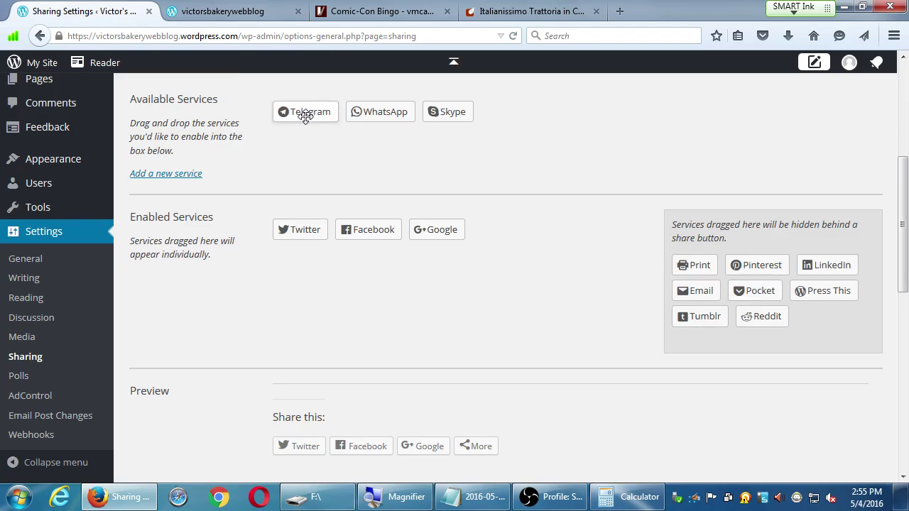
{"action": "left_click_drag", "start_coordinate": [305, 116], "coordinate": [707, 290]}
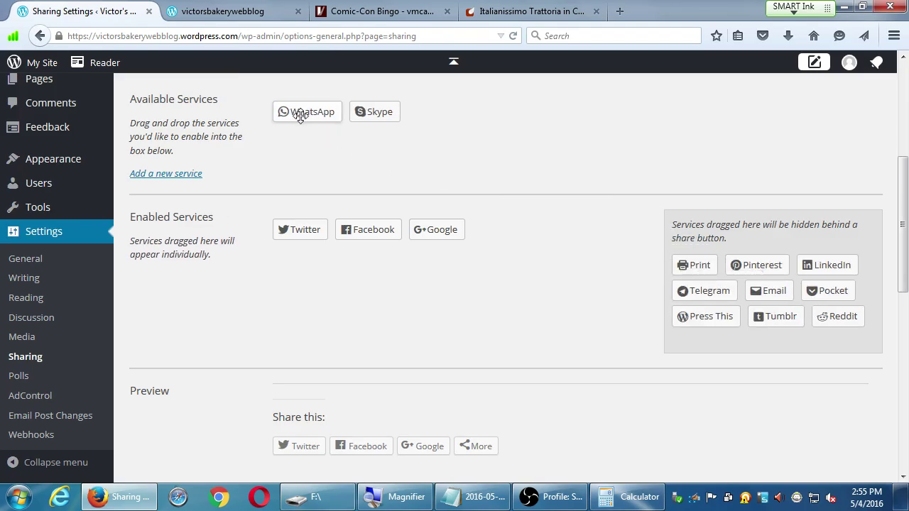
{"action": "left_click_drag", "start_coordinate": [308, 116], "coordinate": [746, 268]}
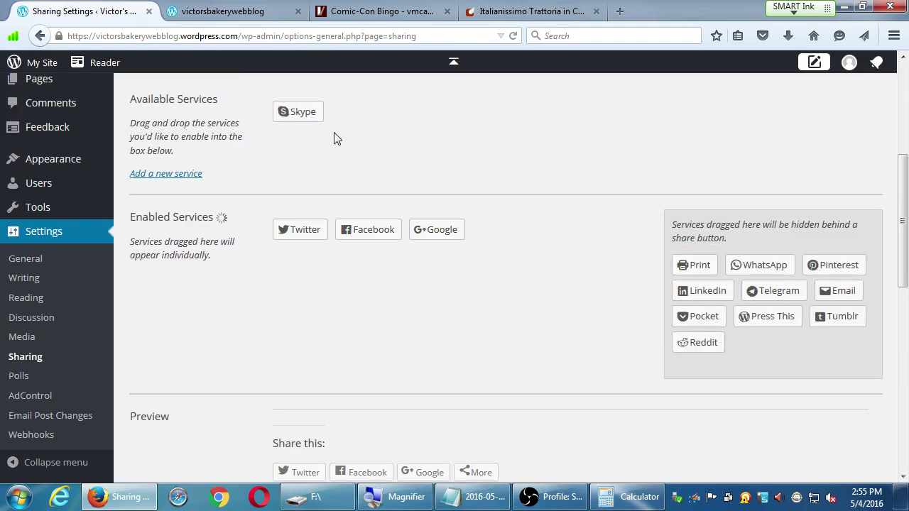
{"action": "left_click_drag", "start_coordinate": [294, 111], "coordinate": [753, 294]}
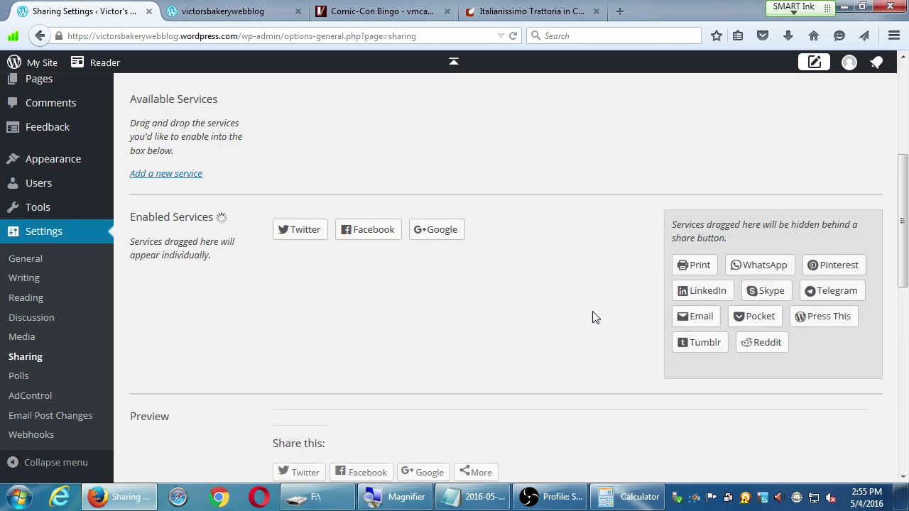
{"action": "scroll", "coordinate": [508, 296], "scroll_direction": "down", "scroll_amount": 2}
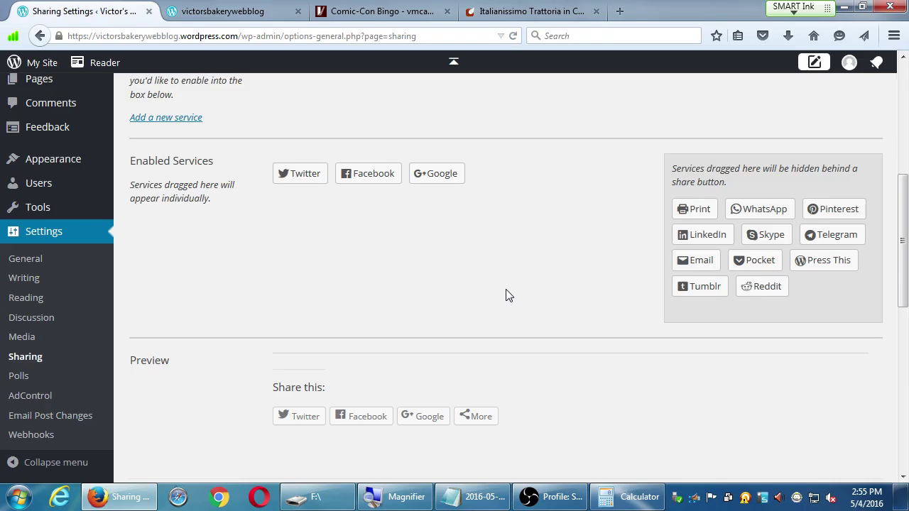
Step: Preview the Icon only, Text only and Official share button styles
{"action": "scroll", "coordinate": [509, 296], "scroll_direction": "down", "scroll_amount": 5}
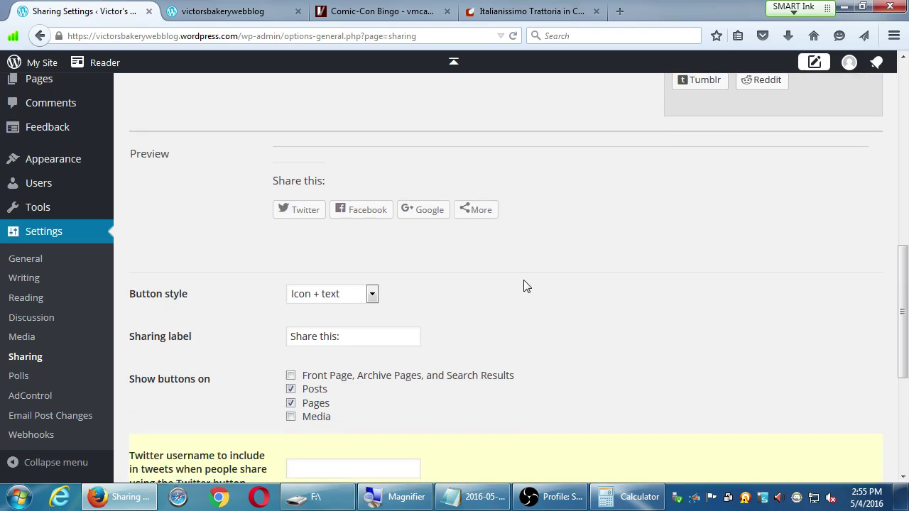
{"action": "left_click", "coordinate": [371, 294]}
{"action": "left_click", "coordinate": [352, 325]}
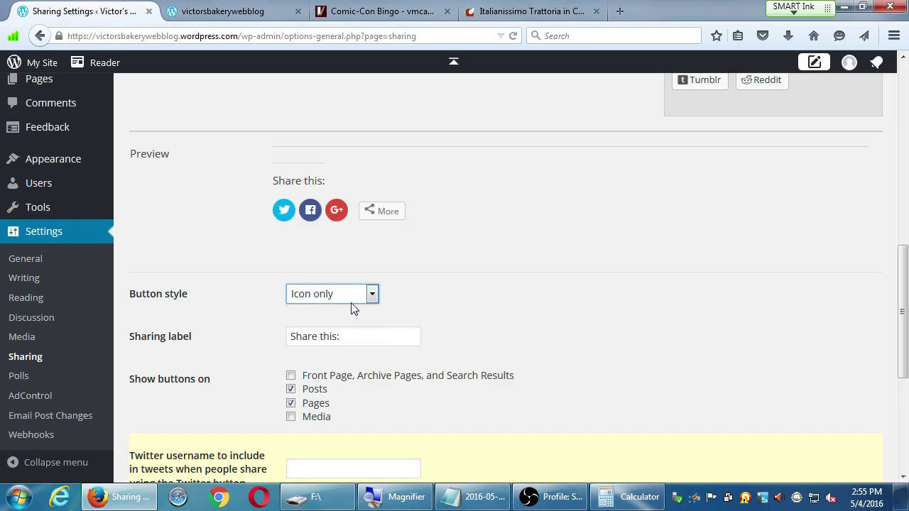
{"action": "left_click", "coordinate": [353, 294]}
{"action": "left_click", "coordinate": [333, 340]}
{"action": "left_click", "coordinate": [342, 297]}
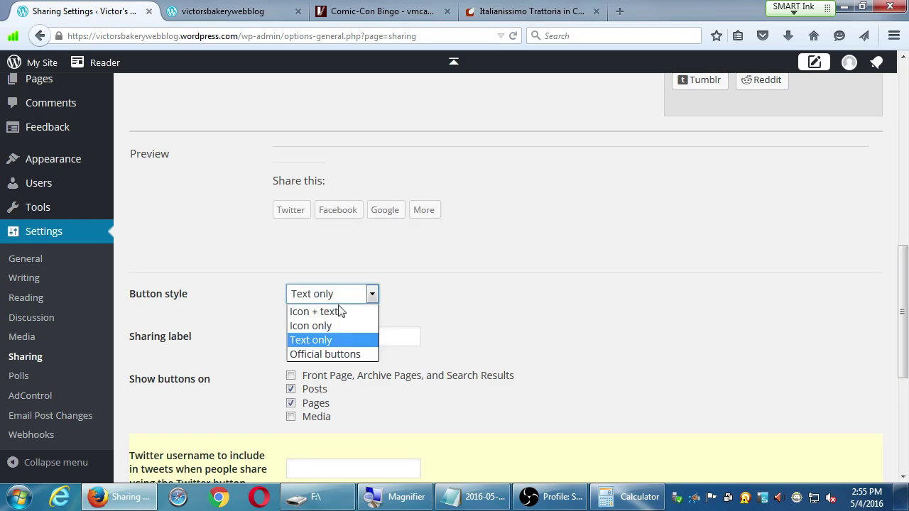
{"action": "left_click", "coordinate": [346, 355]}
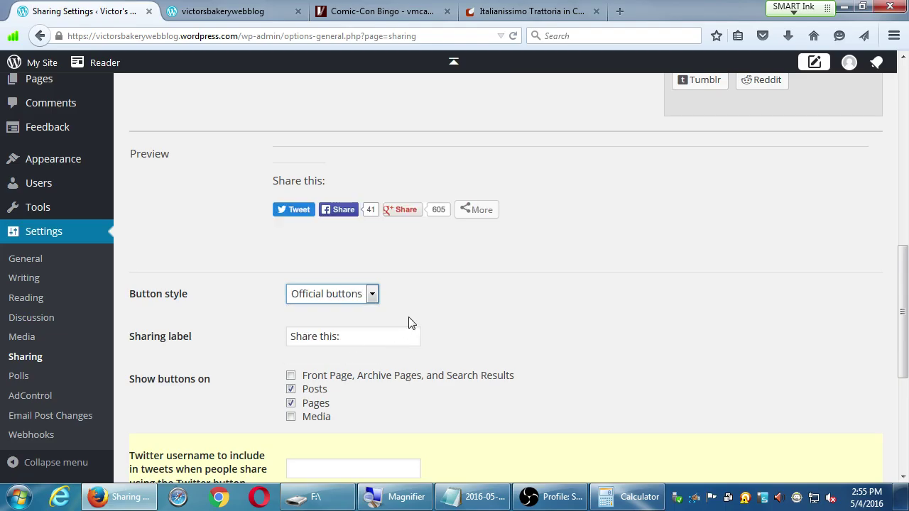
{"action": "left_click", "coordinate": [369, 301]}
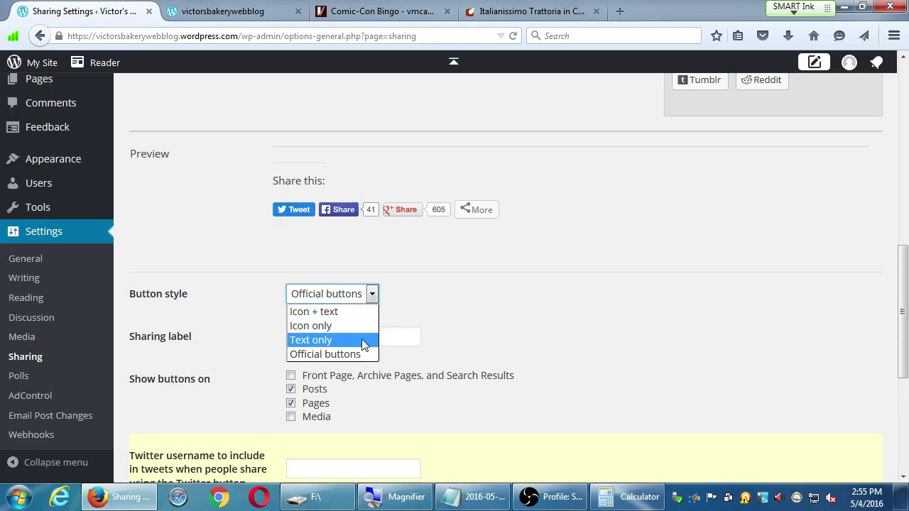
{"action": "left_click", "coordinate": [362, 339]}
{"action": "left_click", "coordinate": [370, 304]}
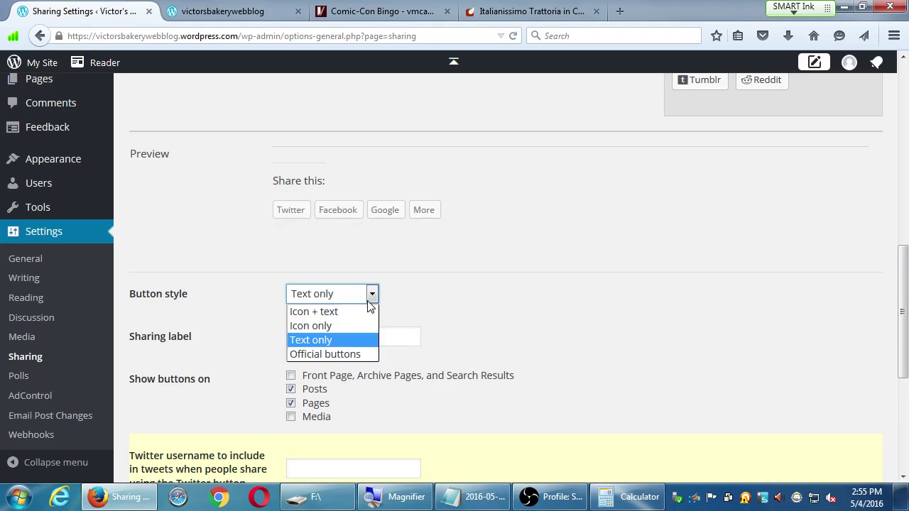
{"action": "left_click", "coordinate": [353, 353]}
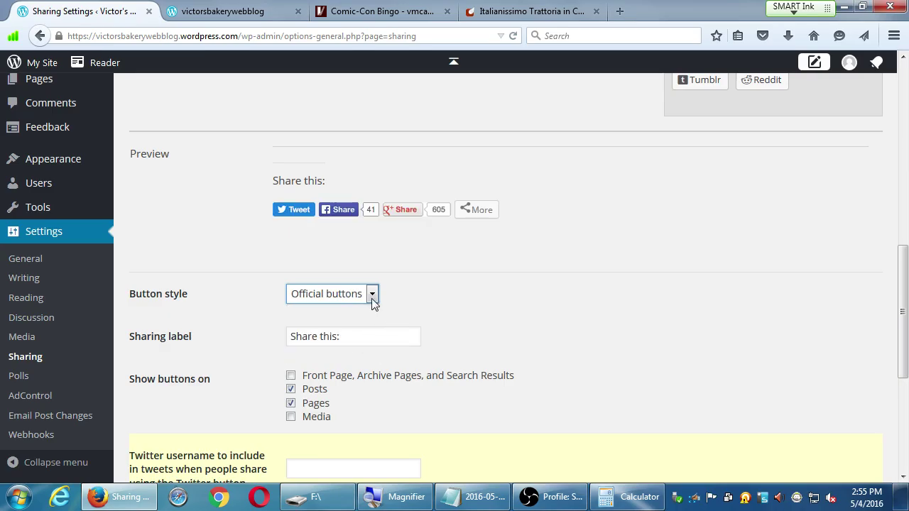
Step: Try Icon + text, then settle on the Icon only button style
{"action": "left_click", "coordinate": [372, 298]}
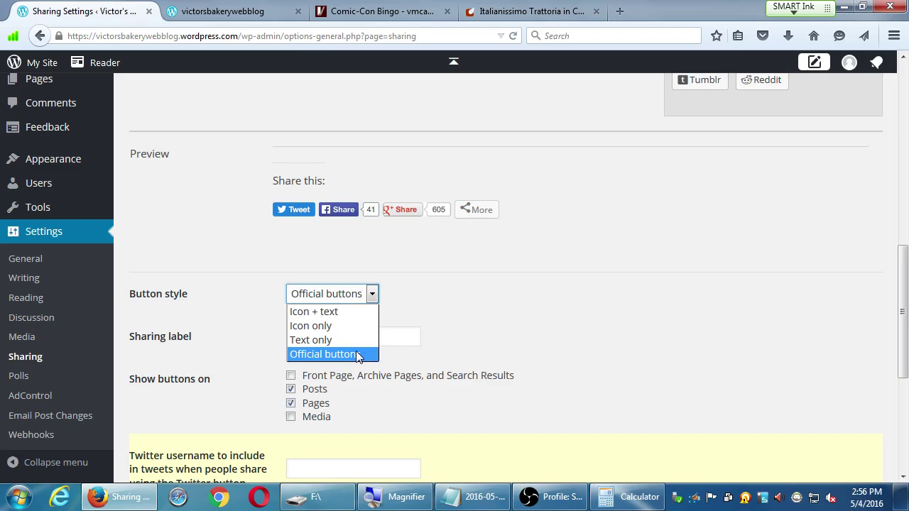
{"action": "left_click", "coordinate": [347, 313]}
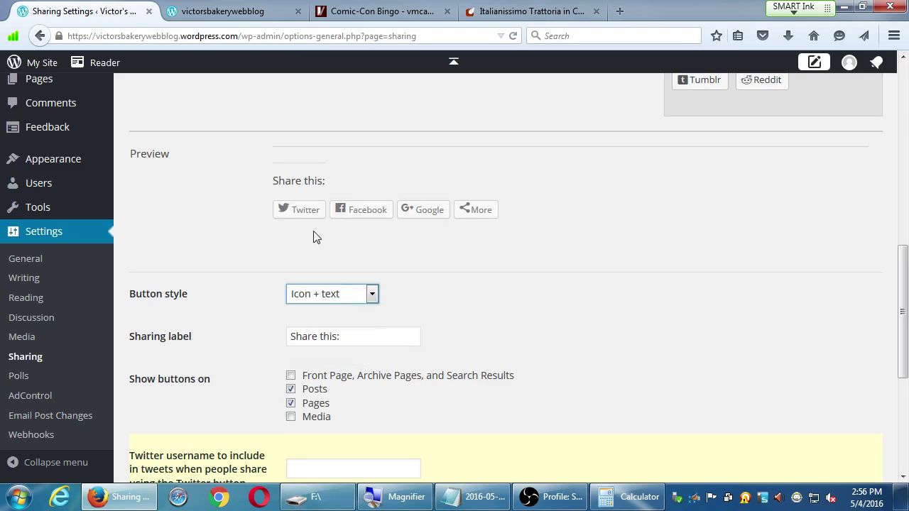
{"action": "left_click", "coordinate": [347, 294]}
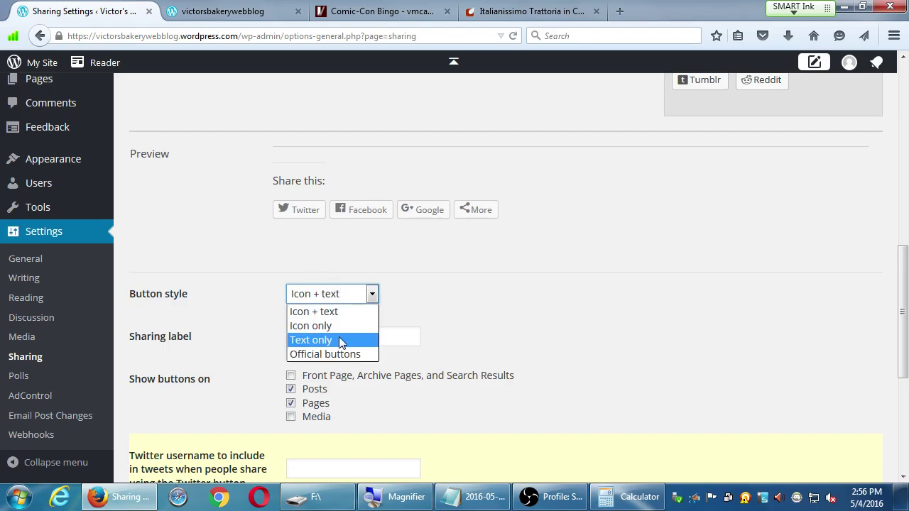
{"action": "left_click", "coordinate": [338, 326]}
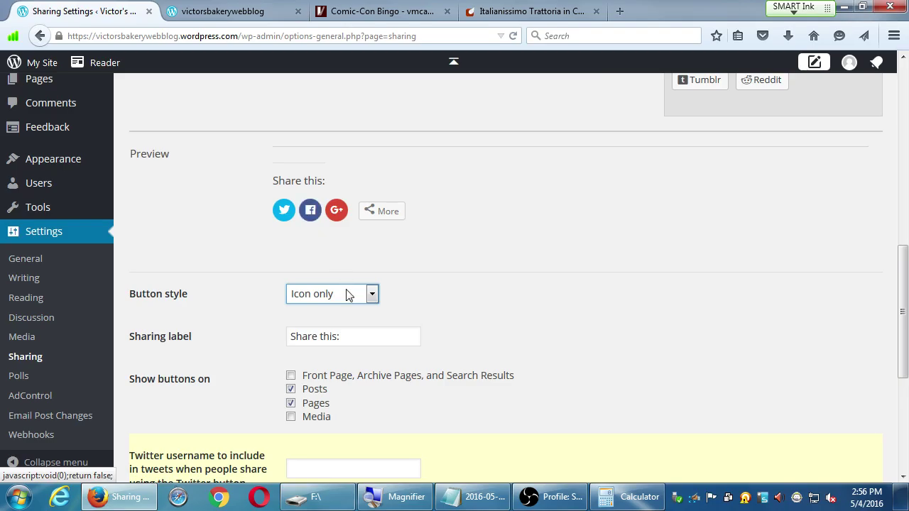
Step: Replace the 'Share this:' sharing label with 'Share, why not?' and update the preview
{"action": "left_click_drag", "start_coordinate": [355, 335], "coordinate": [272, 348]}
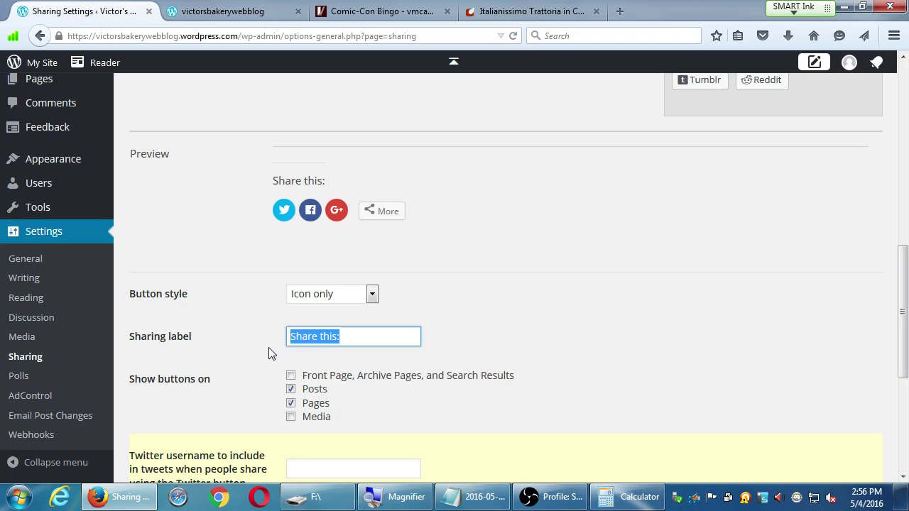
{"action": "type", "text": "Share,"}
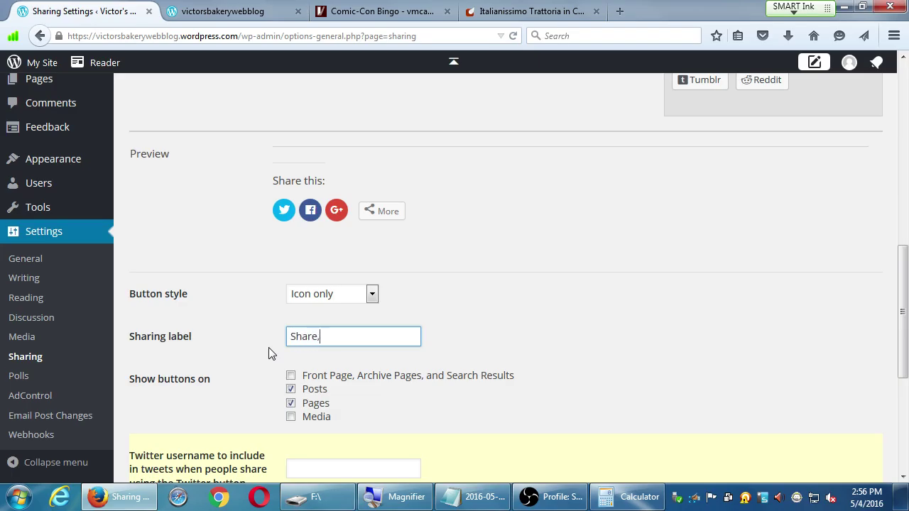
{"action": "type", "text": " why not?"}
{"action": "left_click", "coordinate": [271, 354]}
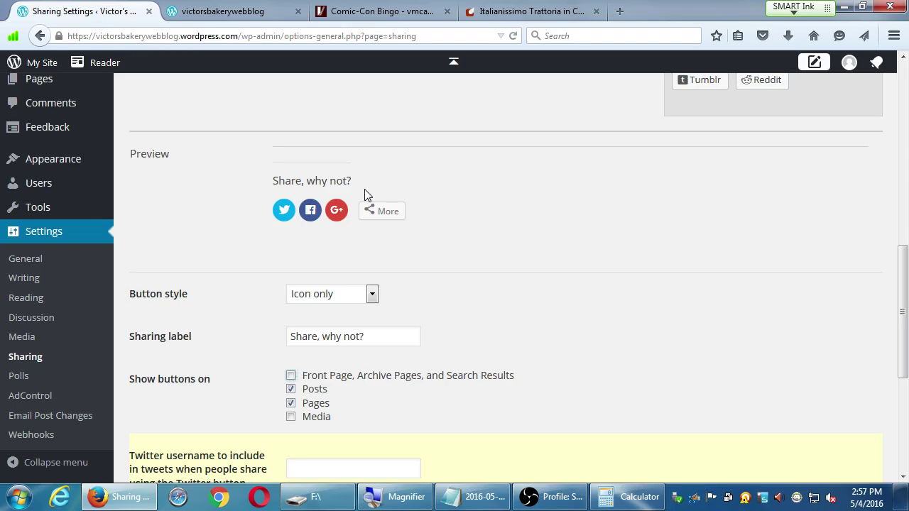
{"action": "scroll", "coordinate": [364, 196], "scroll_direction": "down", "scroll_amount": 5}
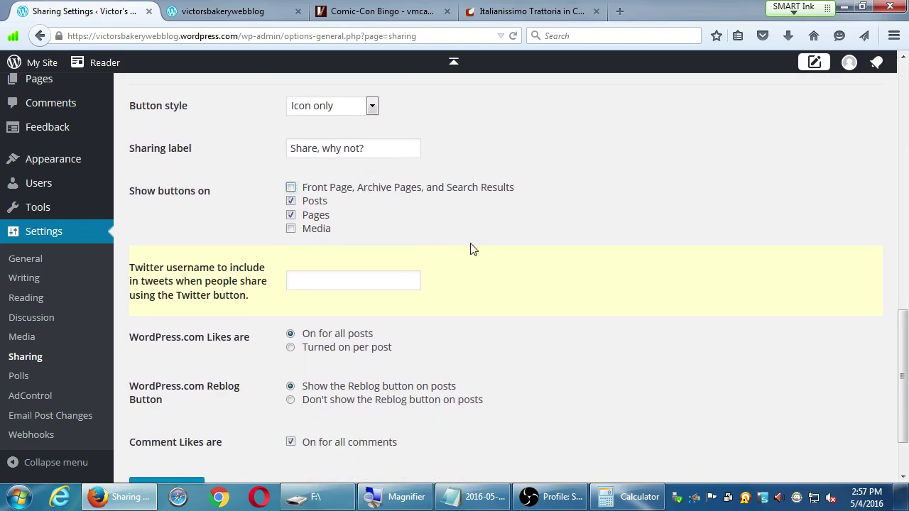
Step: Enter the account's Twitter handle in the Twitter username field for shared tweets
{"action": "left_click", "coordinate": [401, 277]}
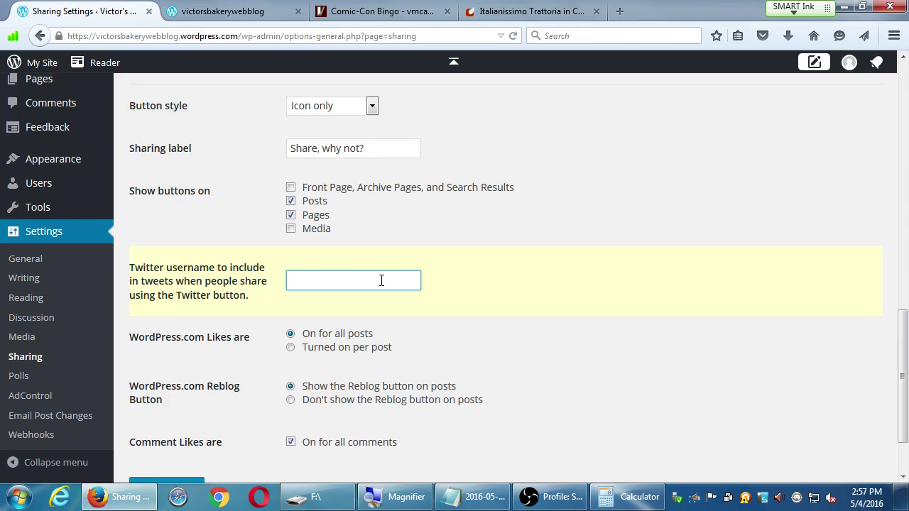
{"action": "type", "text": "pmdinteractive"}
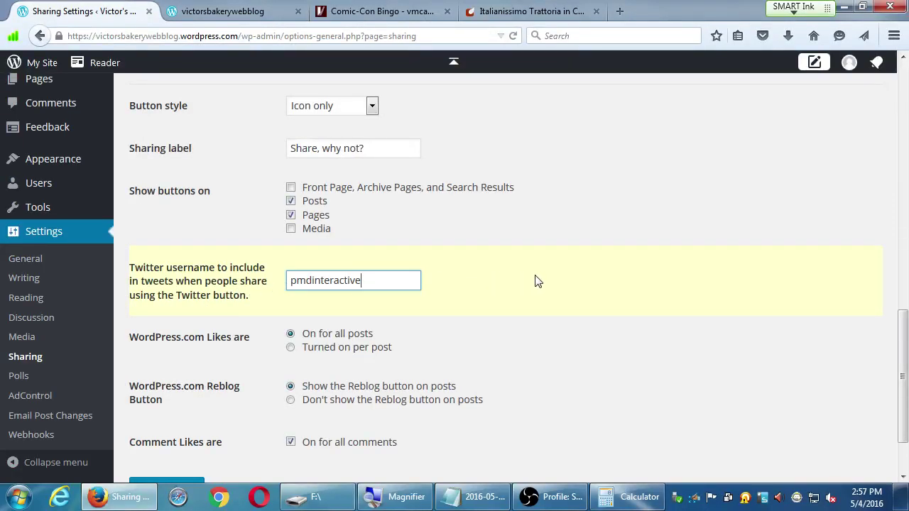
{"action": "scroll", "coordinate": [538, 281], "scroll_direction": "down", "scroll_amount": 2}
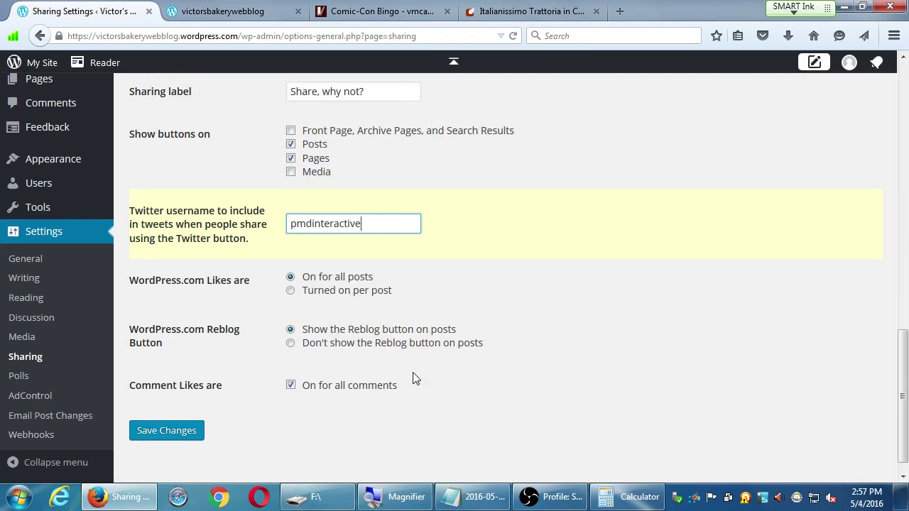
Step: Save the sharing changes and scroll through the page to check the saved options
{"action": "left_click", "coordinate": [150, 432]}
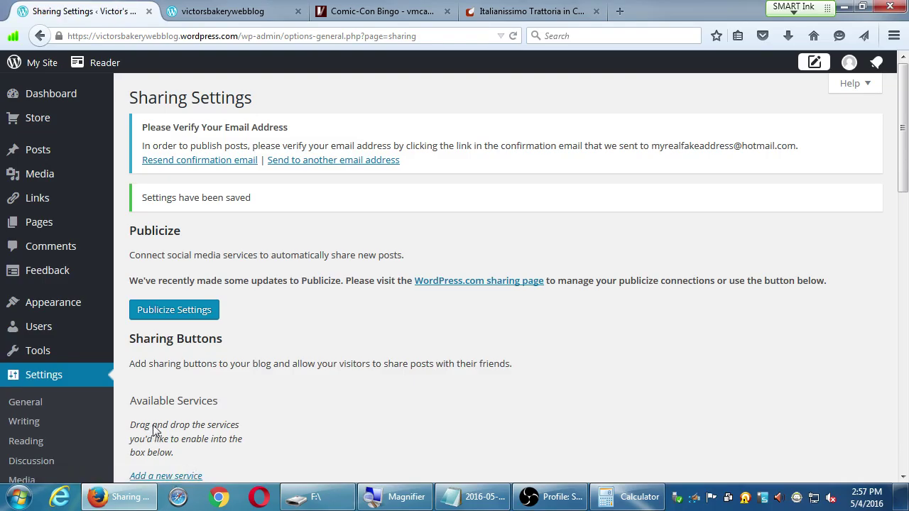
{"action": "scroll", "coordinate": [326, 388], "scroll_direction": "down", "scroll_amount": 8}
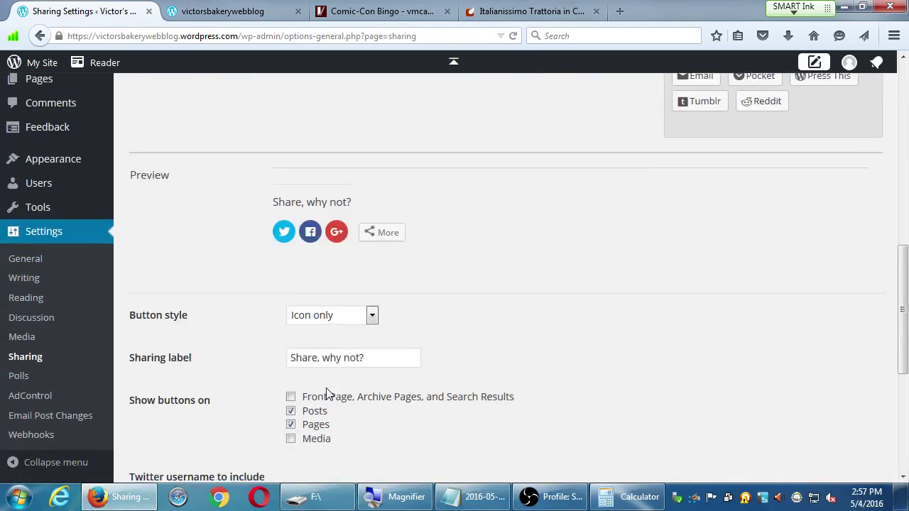
{"action": "scroll", "coordinate": [326, 388], "scroll_direction": "down", "scroll_amount": 4}
{"action": "scroll", "coordinate": [326, 391], "scroll_direction": "up", "scroll_amount": 8}
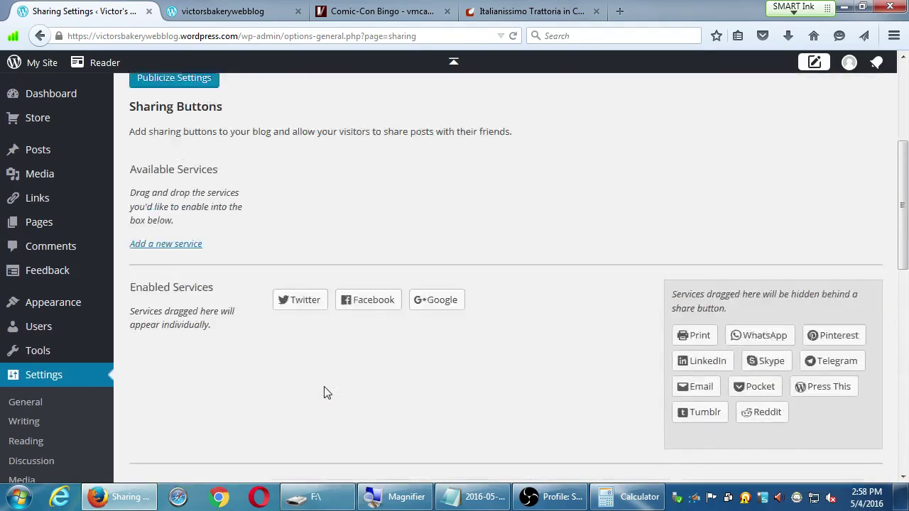
{"action": "scroll", "coordinate": [324, 392], "scroll_direction": "down", "scroll_amount": 4}
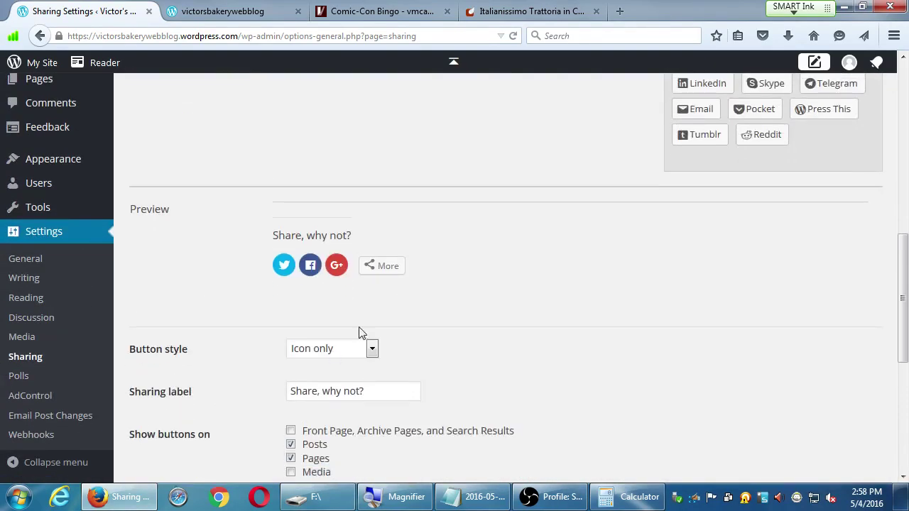
{"action": "scroll", "coordinate": [177, 343], "scroll_direction": "up", "scroll_amount": 4}
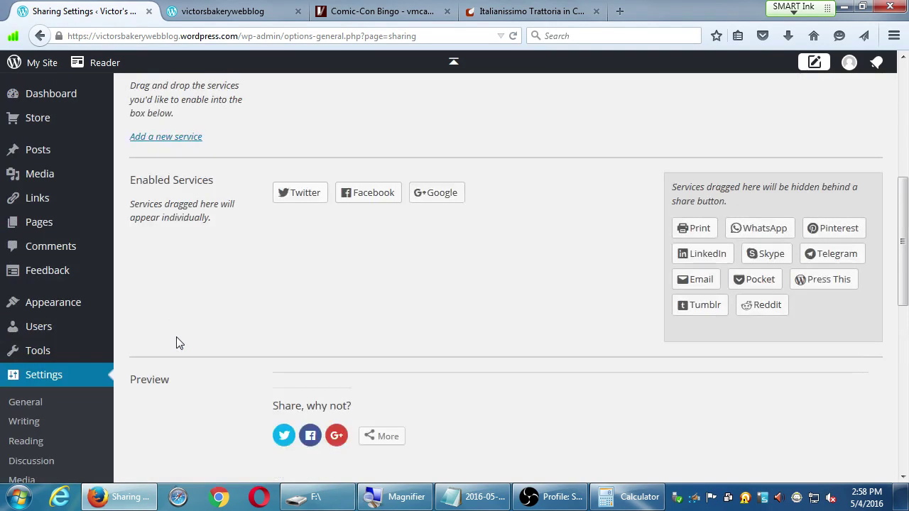
{"action": "scroll", "coordinate": [178, 343], "scroll_direction": "up", "scroll_amount": 8}
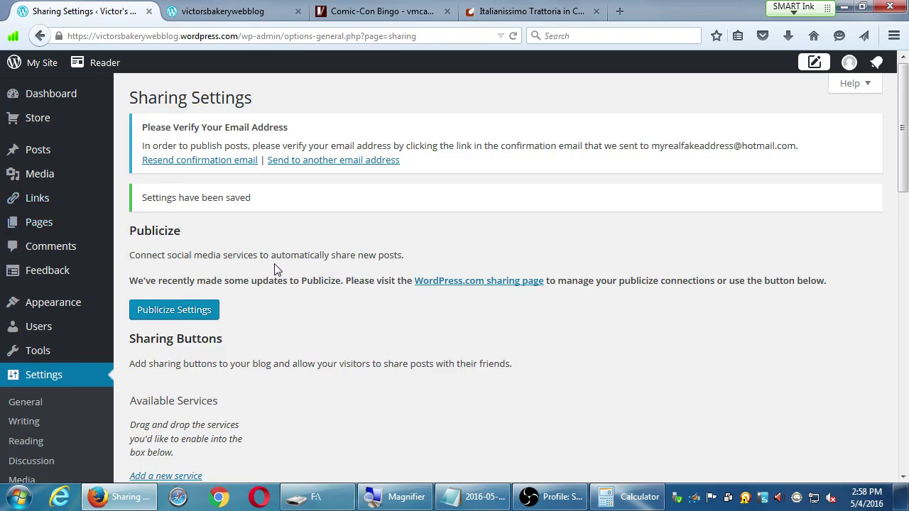
{"action": "scroll", "coordinate": [280, 267], "scroll_direction": "down", "scroll_amount": 1}
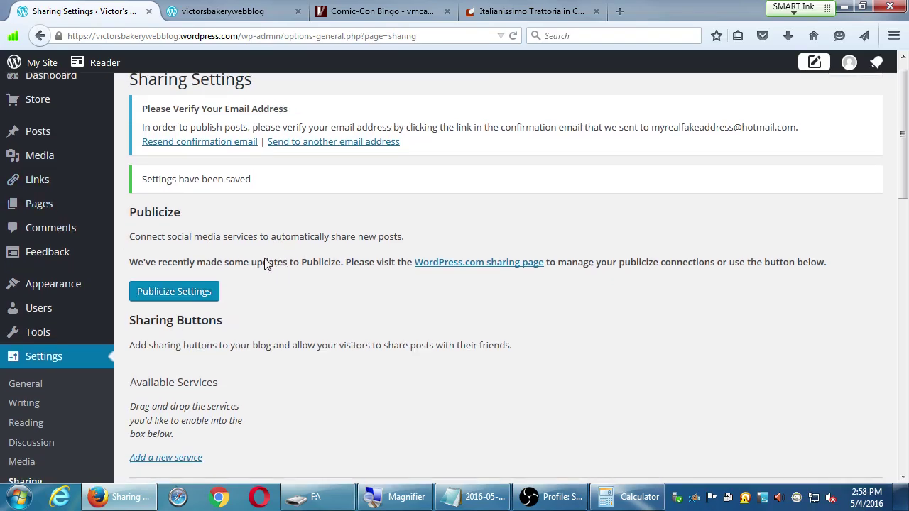
{"action": "scroll", "coordinate": [266, 262], "scroll_direction": "down", "scroll_amount": 10}
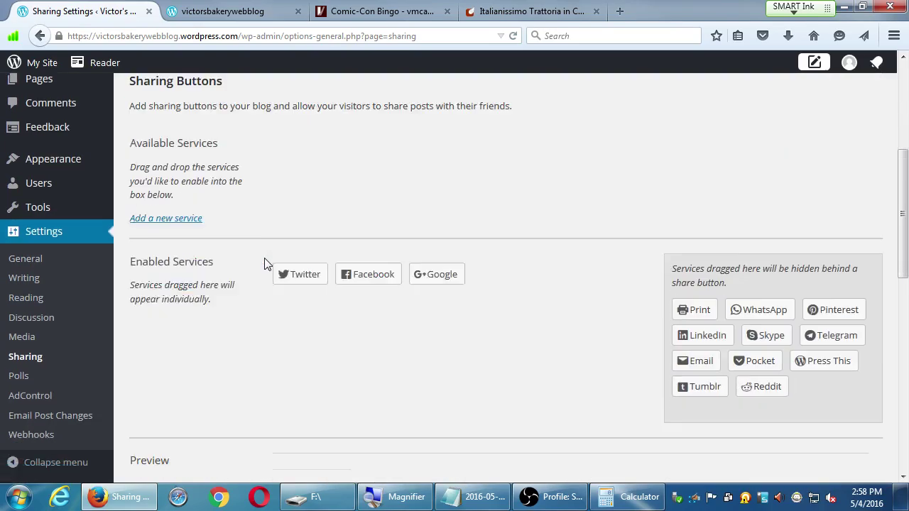
{"action": "scroll", "coordinate": [266, 263], "scroll_direction": "down", "scroll_amount": 2}
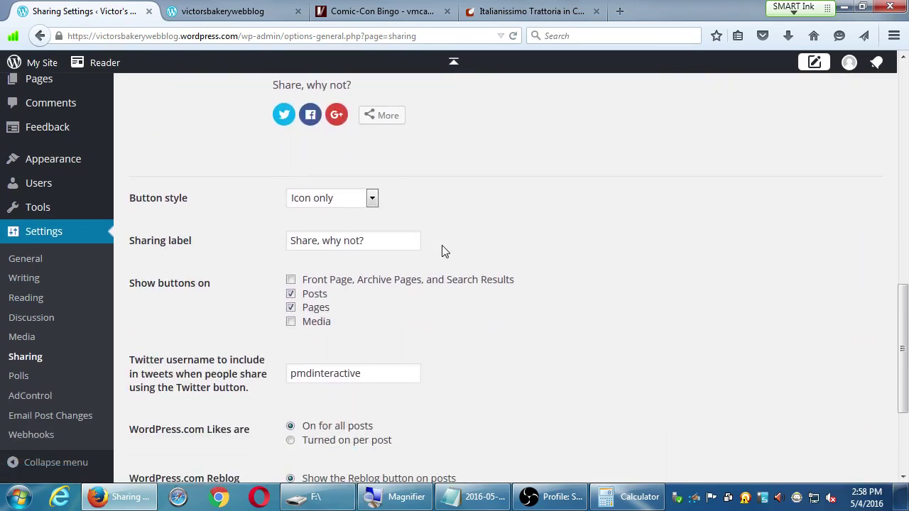
{"action": "scroll", "coordinate": [440, 252], "scroll_direction": "up", "scroll_amount": 8}
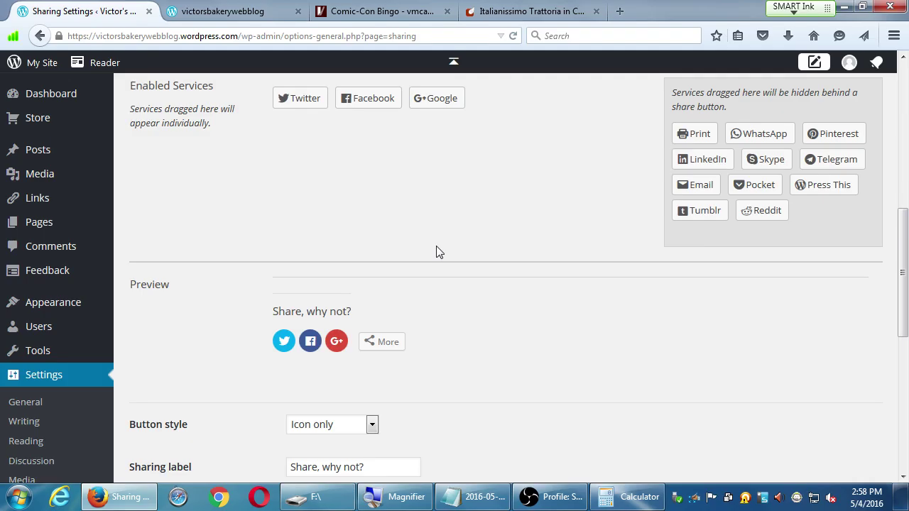
{"action": "scroll", "coordinate": [412, 253], "scroll_direction": "up", "scroll_amount": 15}
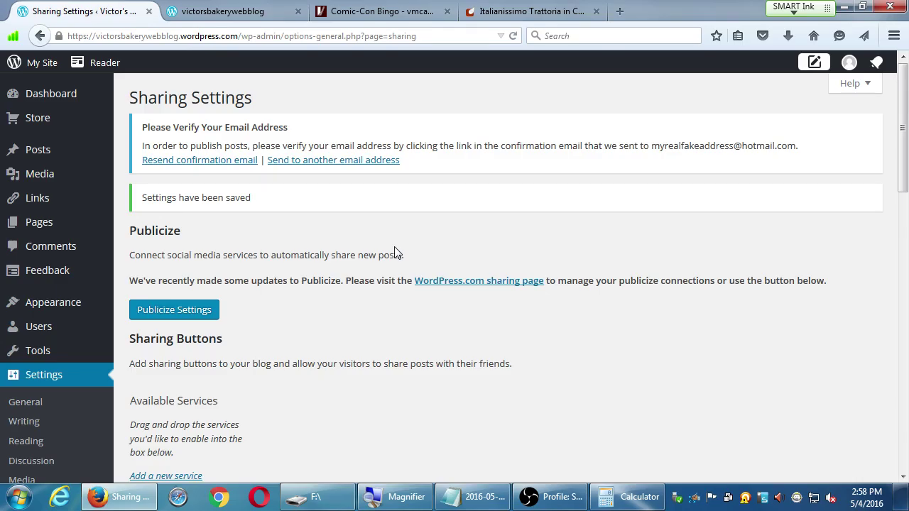
{"action": "left_click", "coordinate": [548, 496]}
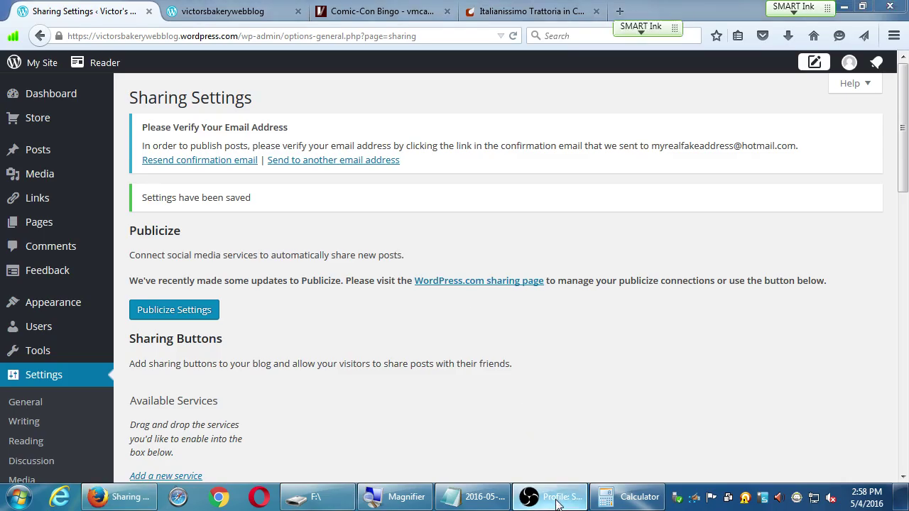